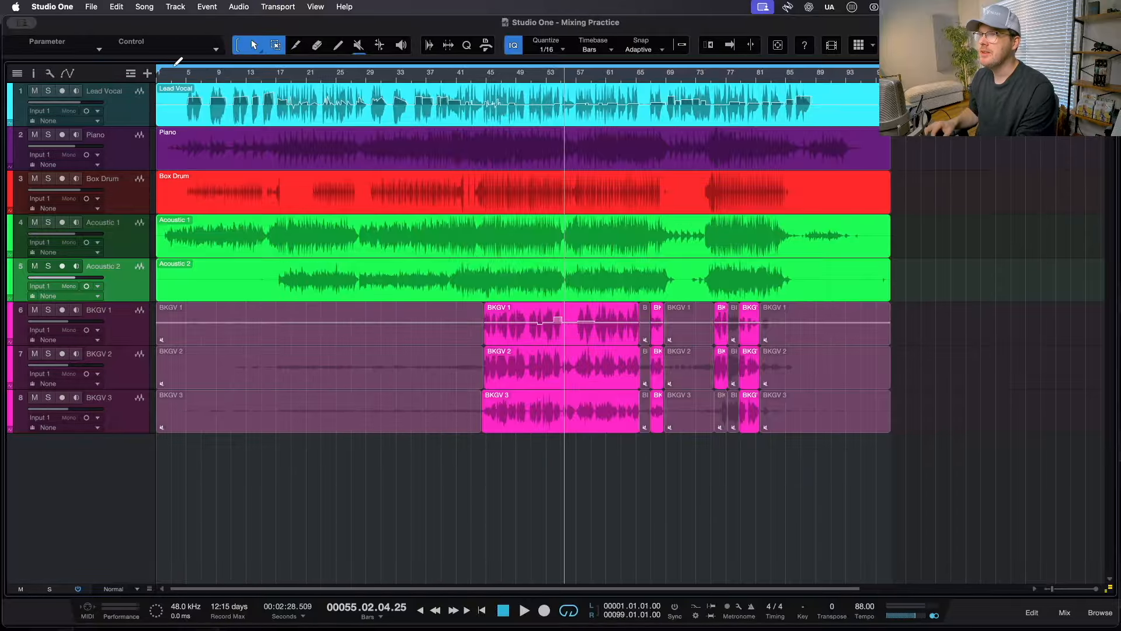
# Step: Zoom in on the Lead Vocal track around bars 3 to 14 and enlarge the tracks to the Large height
pyautogui.moveTo(190, 76); pyautogui.dragTo(197, 176)
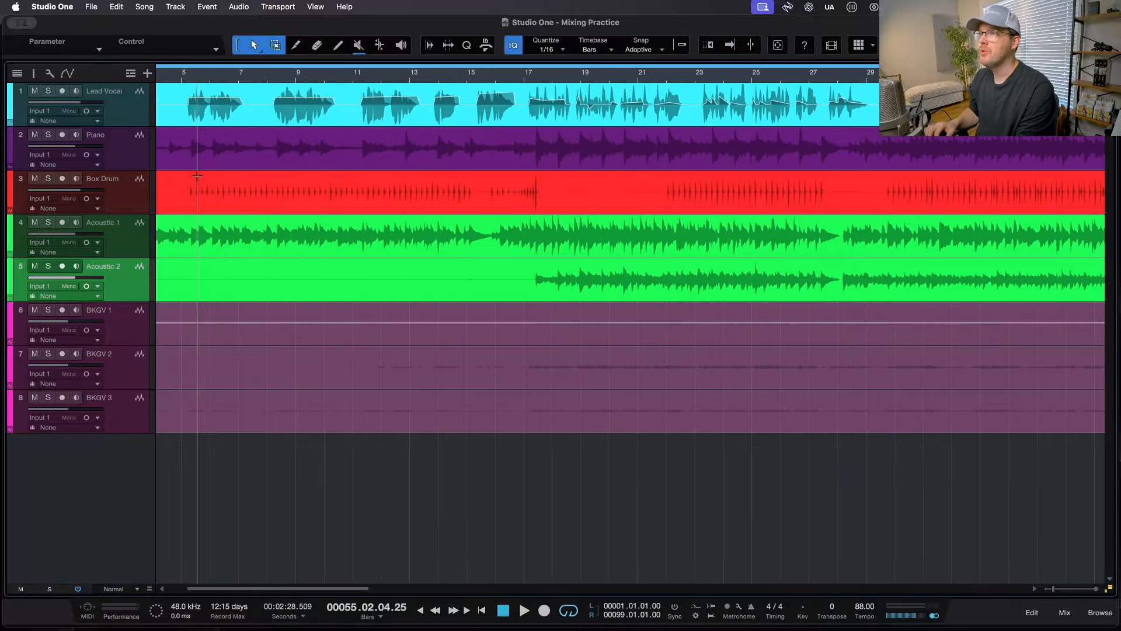
pyautogui.click(128, 122)
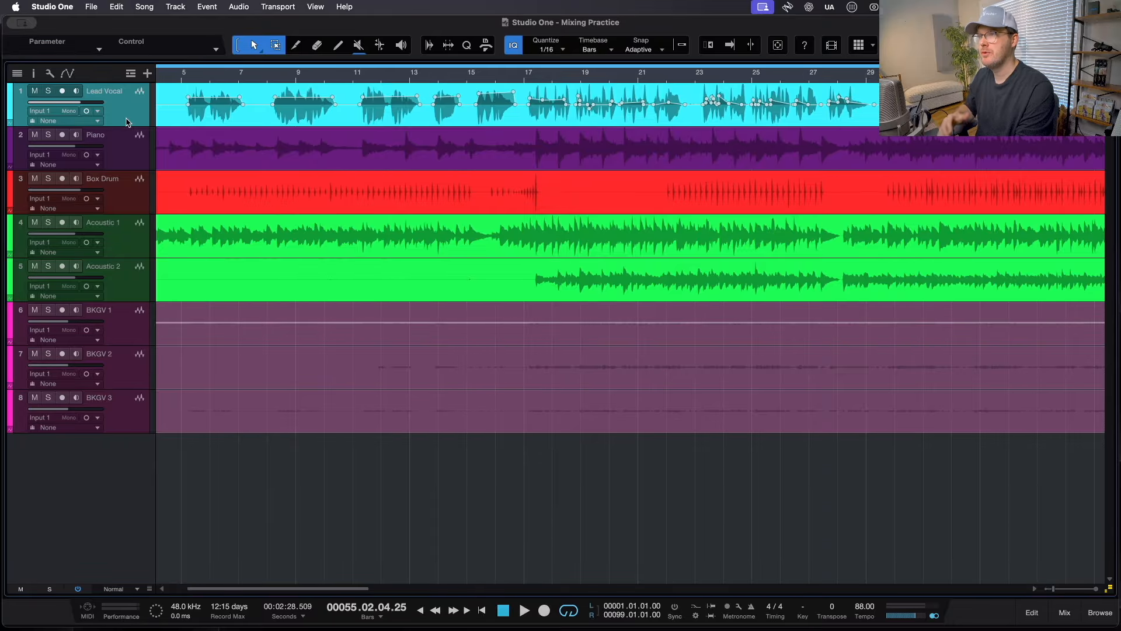
pyautogui.scroll(4, 207, 201)
pyautogui.moveTo(146, 586); pyautogui.dragTo(155, 506)
pyautogui.hscroll(-5, 395, 405)
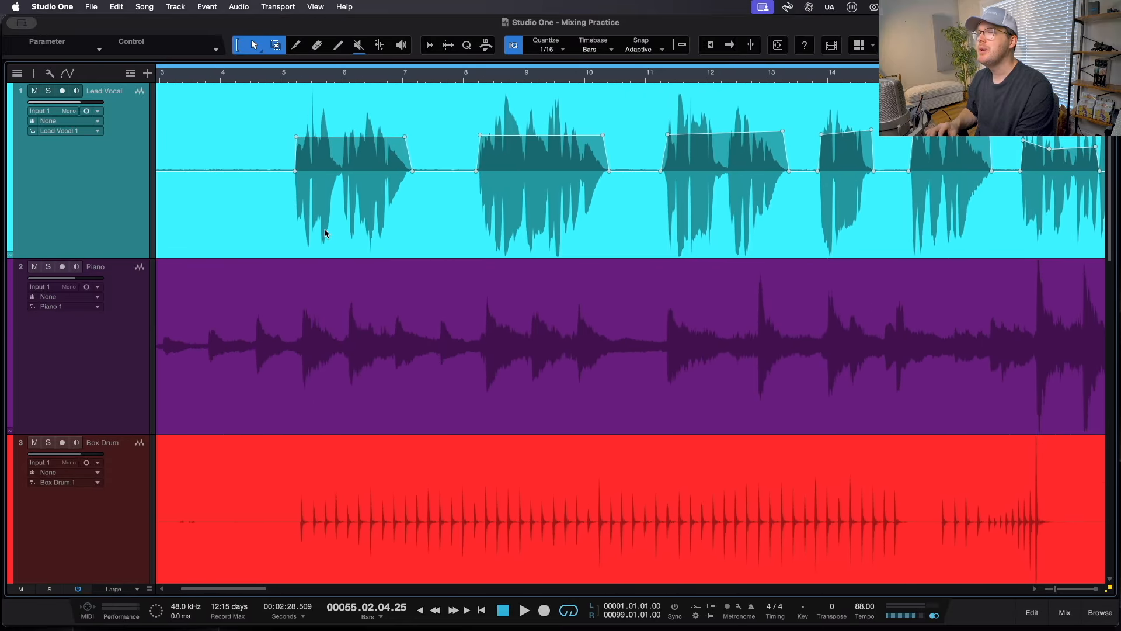
# Step: Examine the Lead Vocal gain envelope across the opening phrases up to about bar 27
pyautogui.hscroll(3, 363, 216)
pyautogui.hscroll(15, 363, 216)
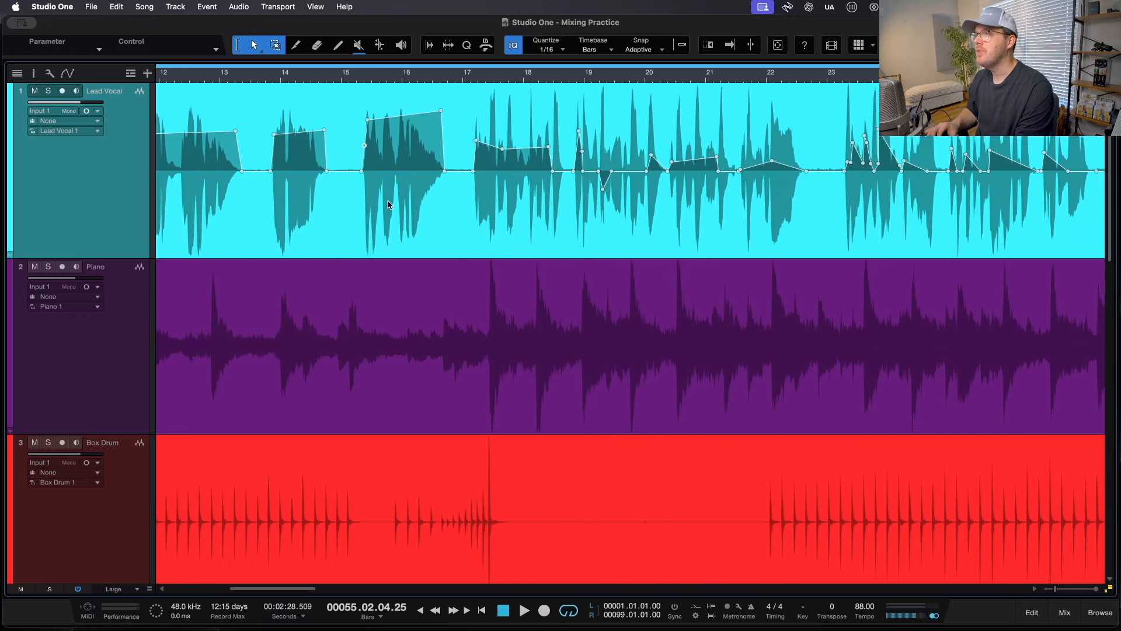
pyautogui.hscroll(7, 387, 200)
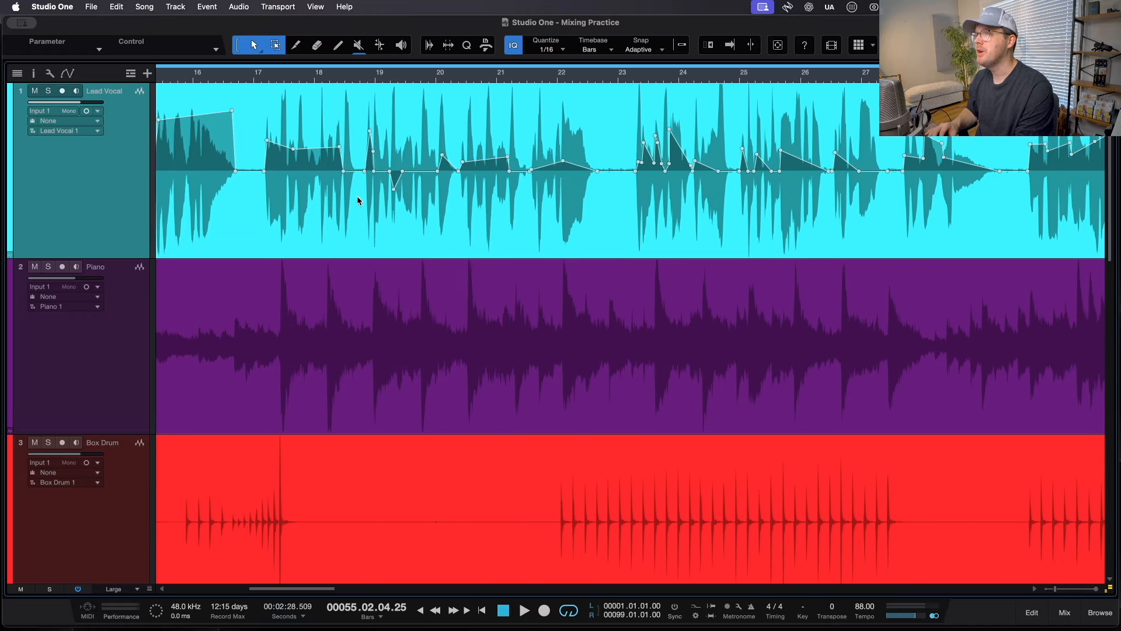
pyautogui.hscroll(-9, 358, 201)
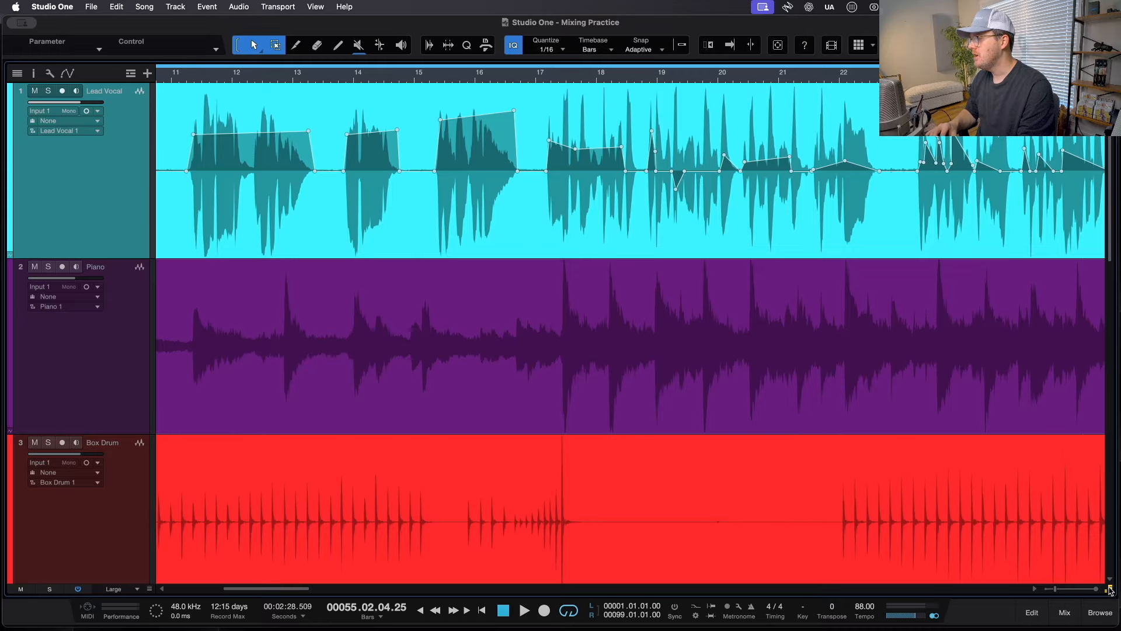
# Step: Reduce the vertical zoom of the displayed waveforms, and restore it
pyautogui.moveTo(1109, 591); pyautogui.dragTo(1108, 582)
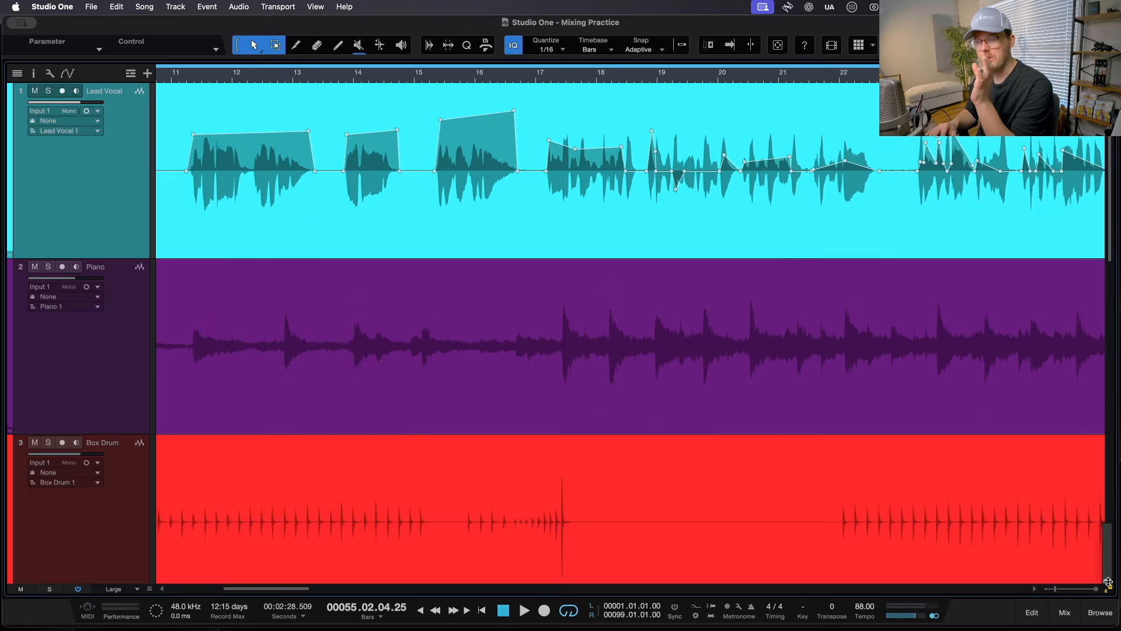
pyautogui.moveTo(1108, 582); pyautogui.dragTo(1108, 577)
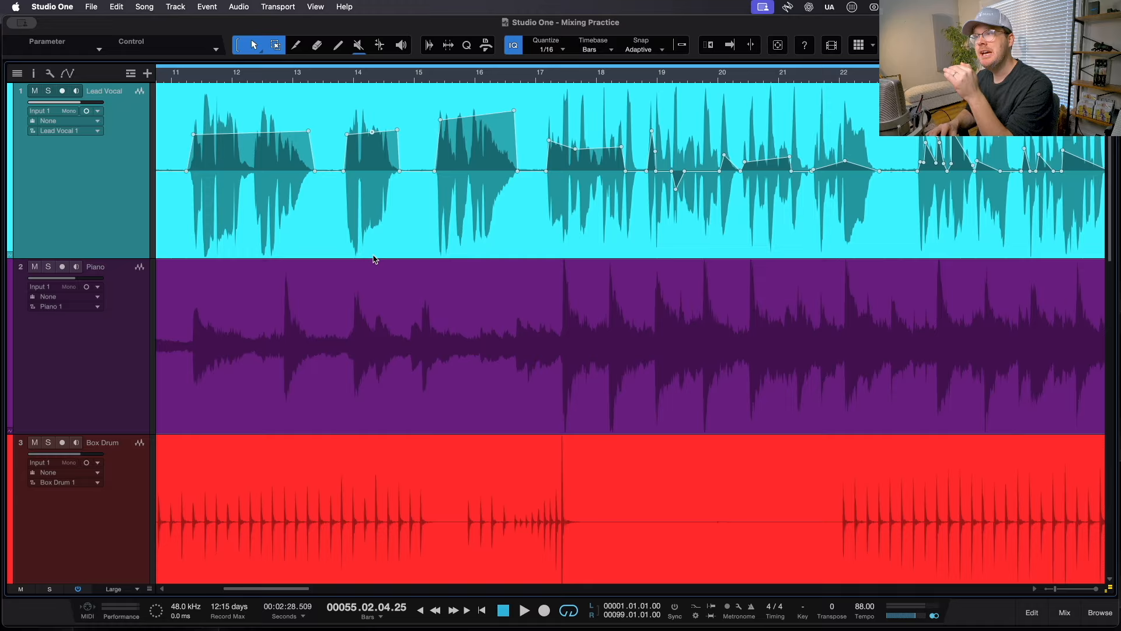
# Step: Examine the Lead Vocal gain envelope through the rest of the song, comparing the detailed edits phrase by phrase
pyautogui.hscroll(5, 421, 239)
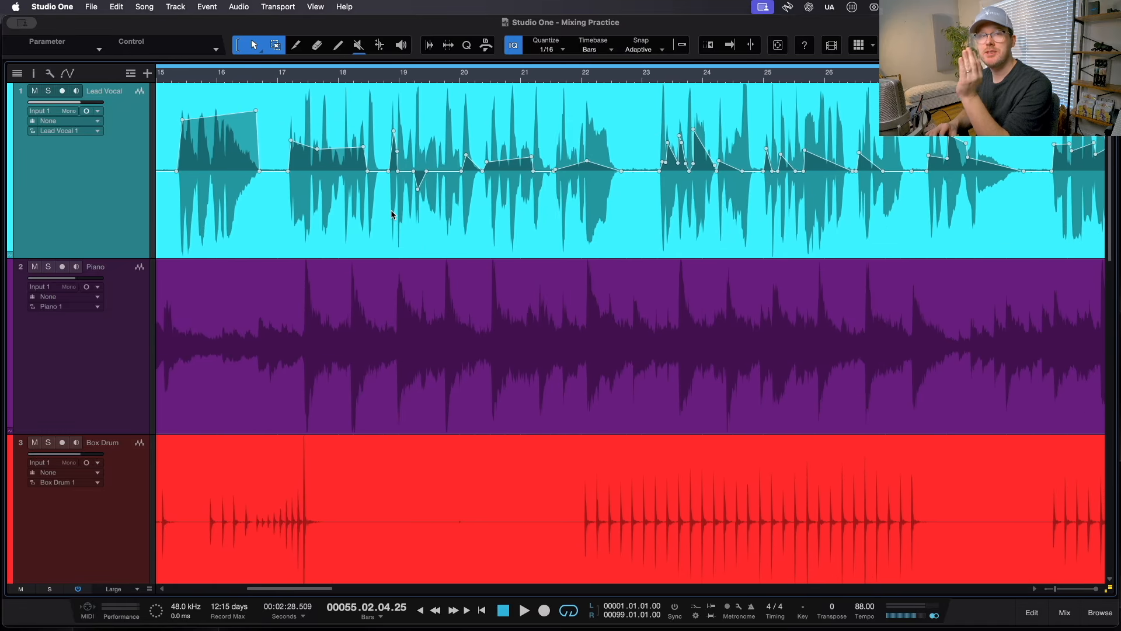
pyautogui.hscroll(8, 391, 210)
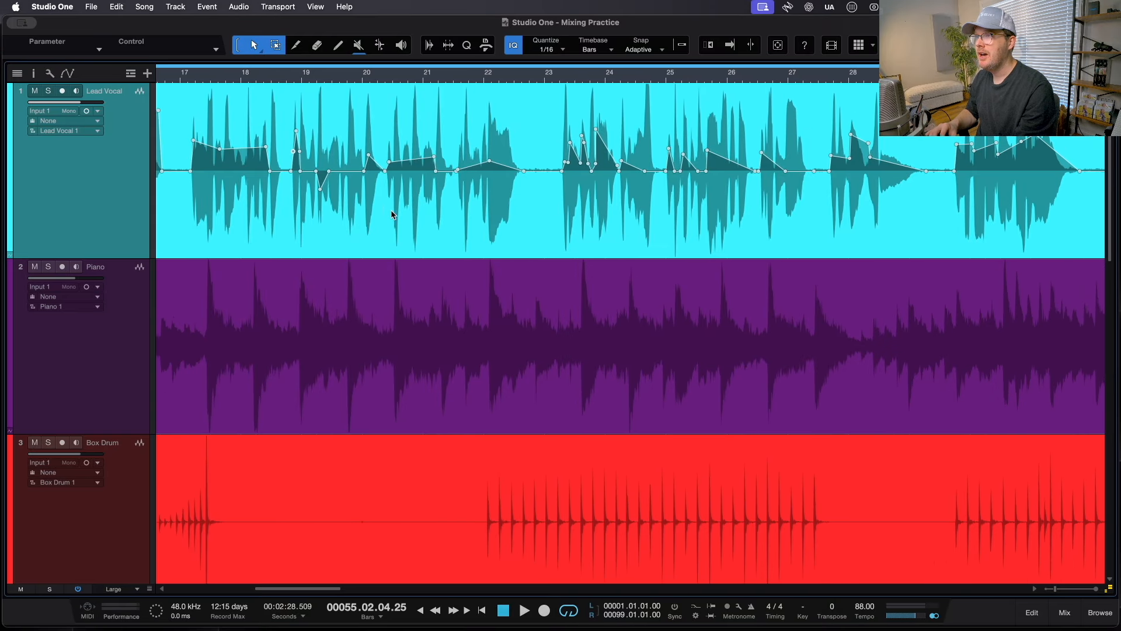
pyautogui.hscroll(6, 397, 146)
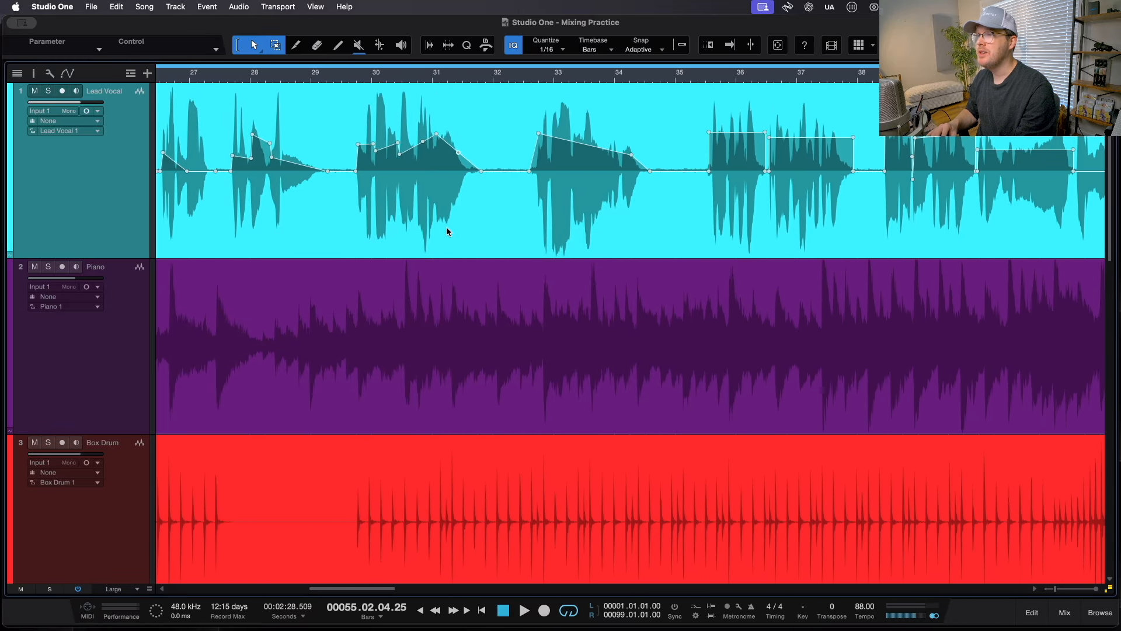
pyautogui.hscroll(3, 446, 227)
pyautogui.hscroll(10, 488, 234)
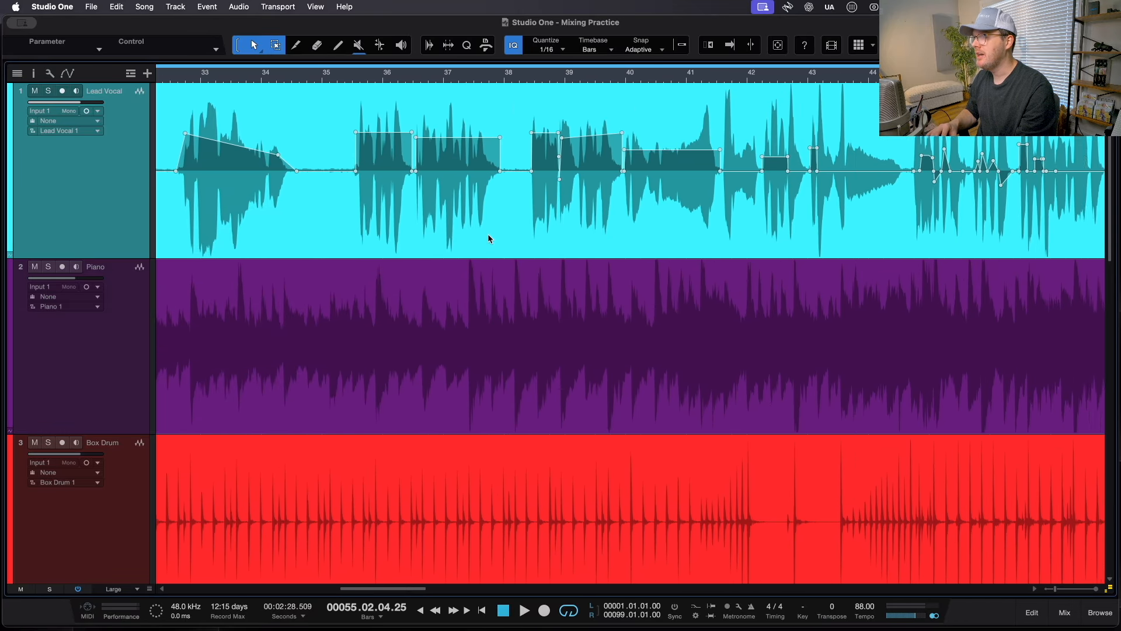
pyautogui.hscroll(10, 440, 224)
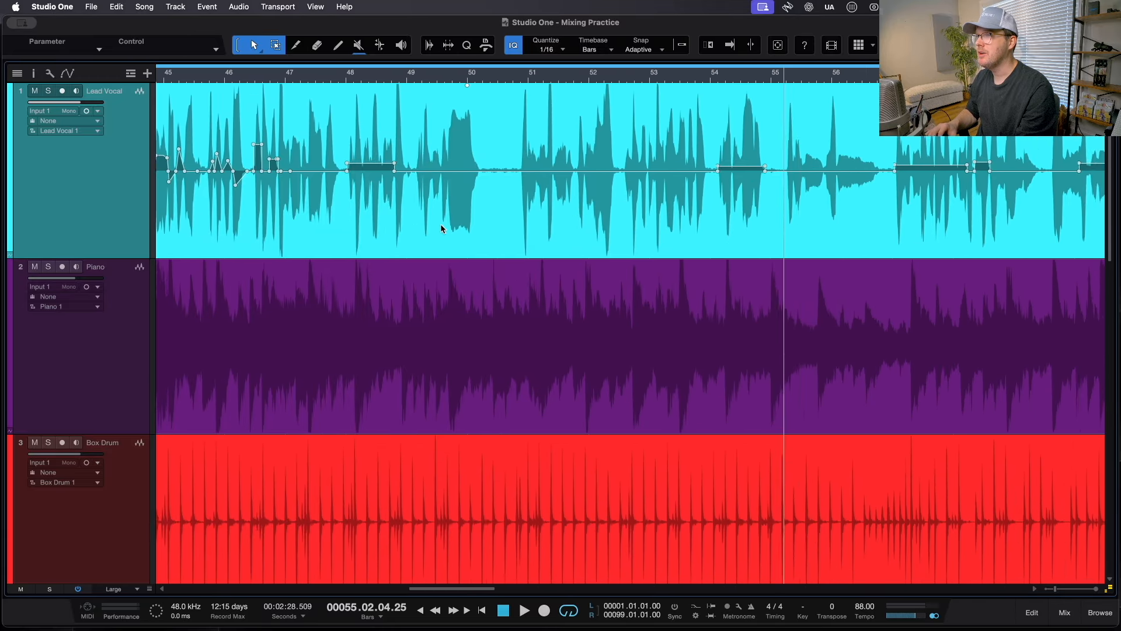
pyautogui.scroll(-5, 440, 223)
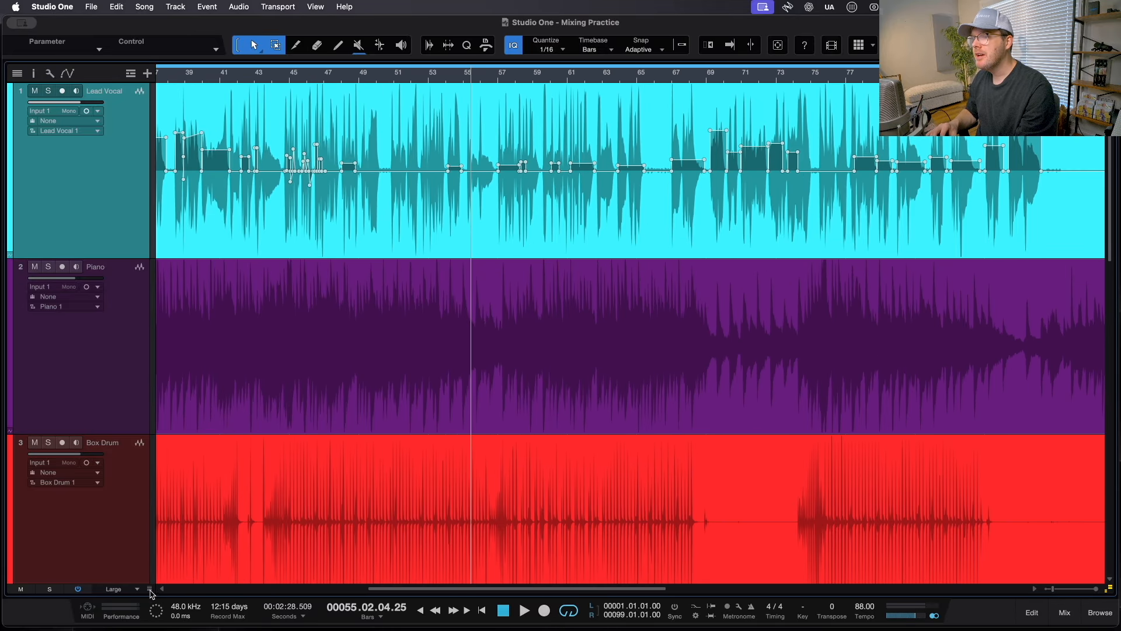
# Step: Set the track height to Medium and zoom out to show the full length of the song
pyautogui.moveTo(150, 589); pyautogui.dragTo(145, 552)
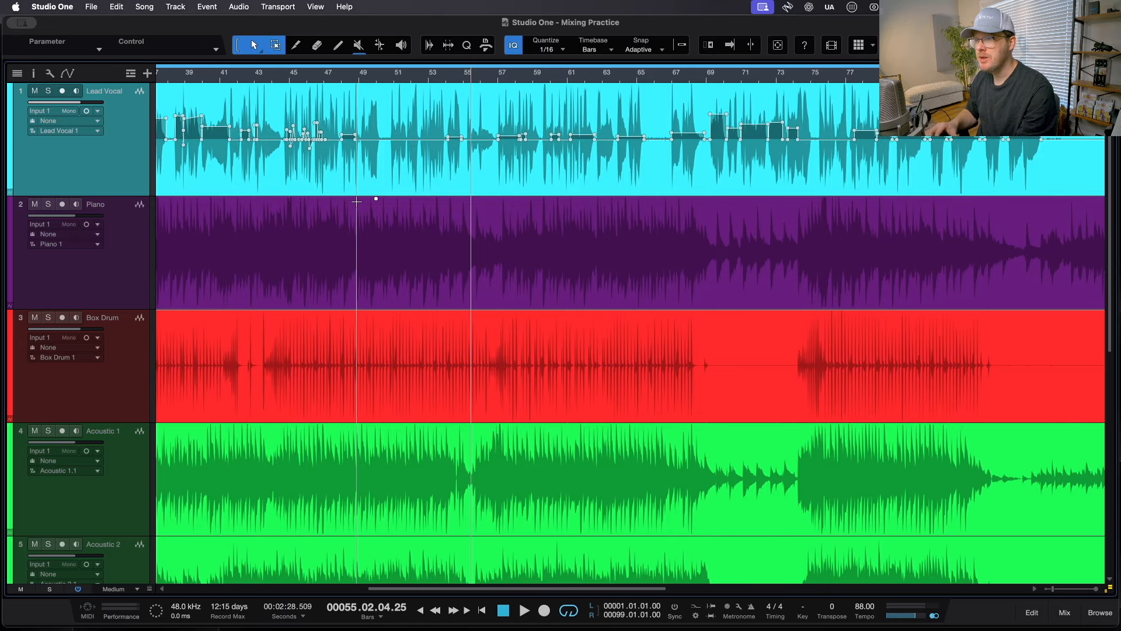
pyautogui.scroll(-4, 356, 202)
pyautogui.scroll(-2, 443, 293)
pyautogui.hscroll(-5, 442, 293)
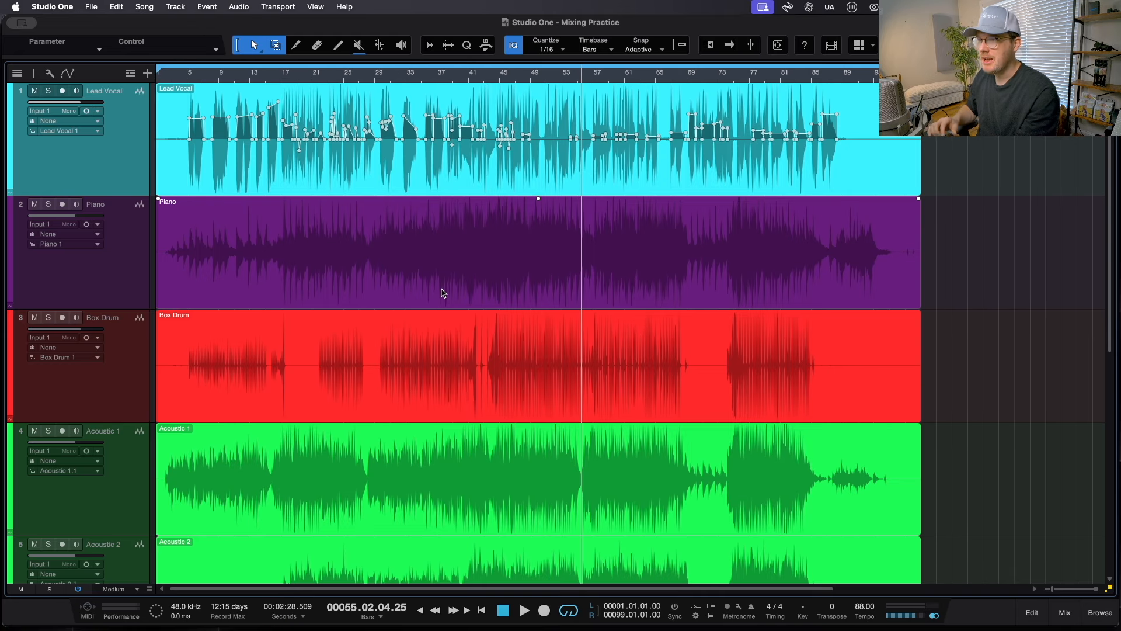
# Step: Review the instrument tracks down to the background vocals and select the BKGV 1 track
pyautogui.scroll(-5, 432, 327)
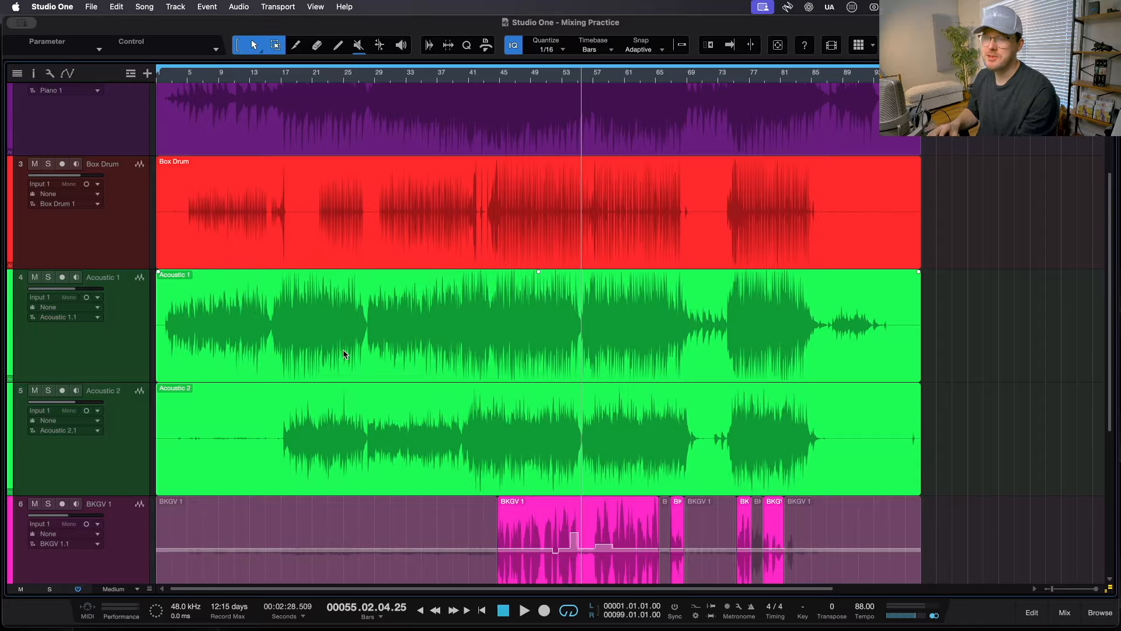
pyautogui.scroll(-4, 343, 354)
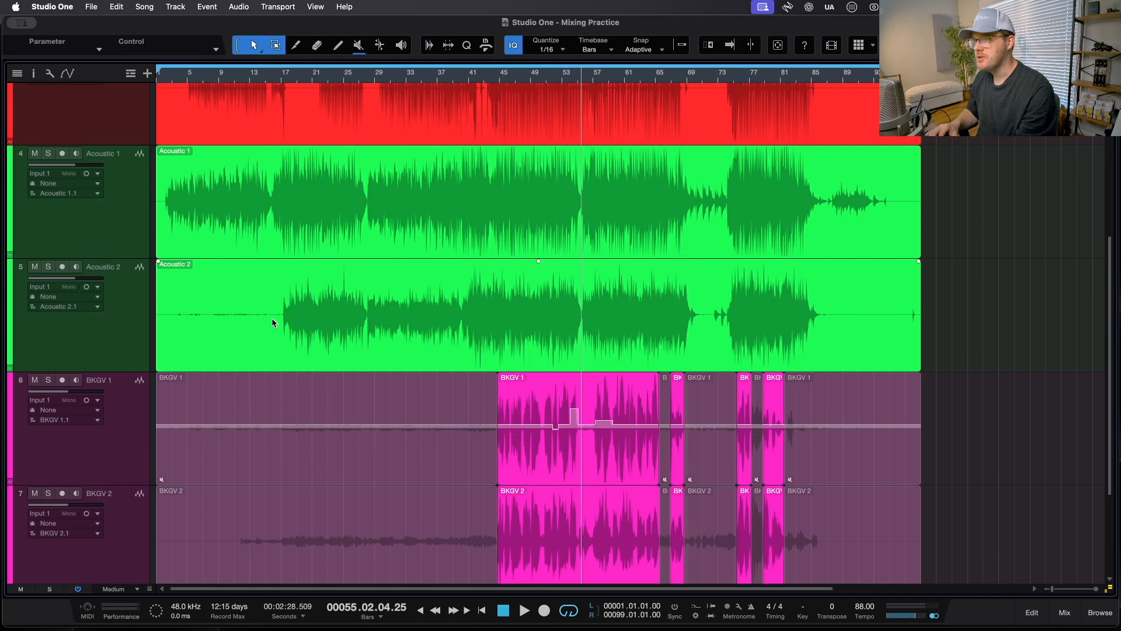
pyautogui.scroll(-3, 272, 318)
pyautogui.click(132, 374)
pyautogui.scroll(-2, 465, 364)
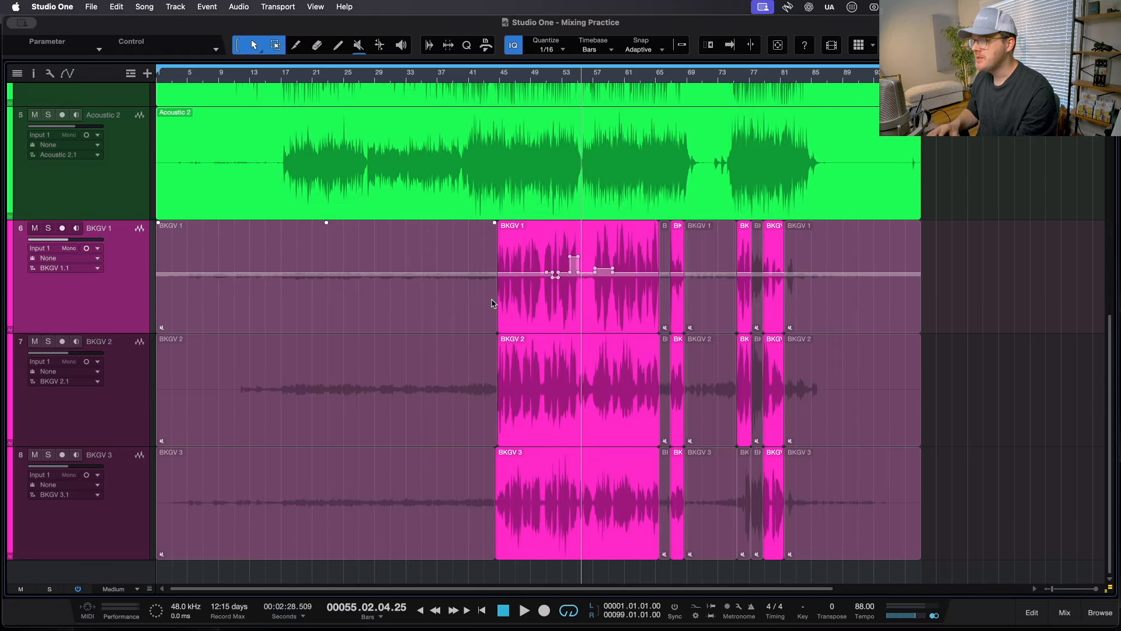
# Step: Split the muted opening BKGV 1 event at about bars 16, 29, 37 and 41
pyautogui.click(350, 326)
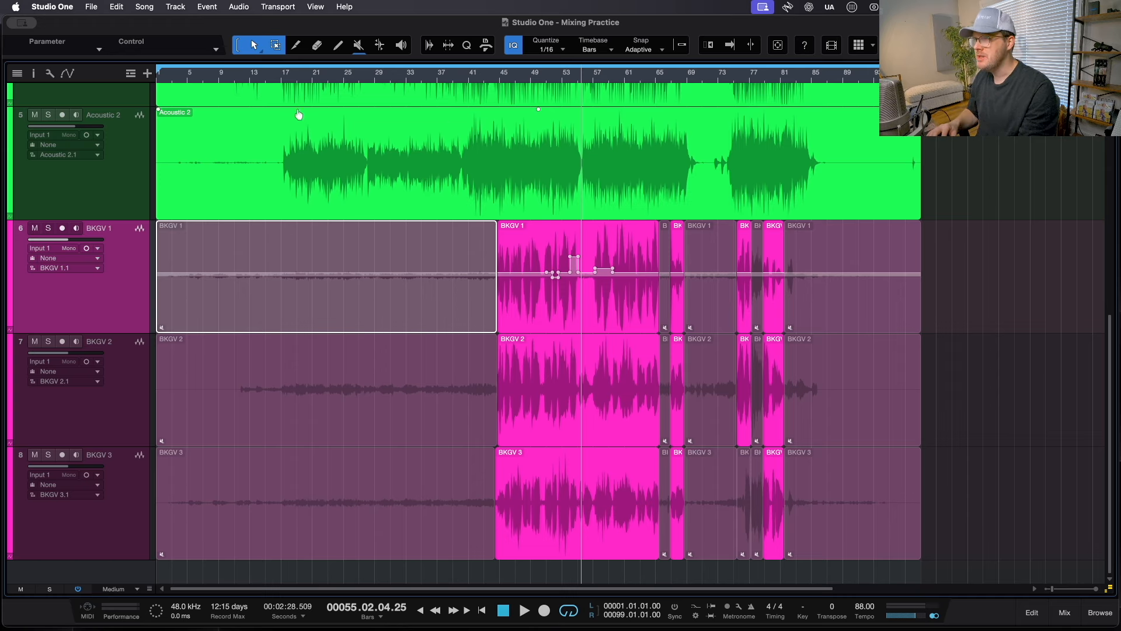
pyautogui.press('5')
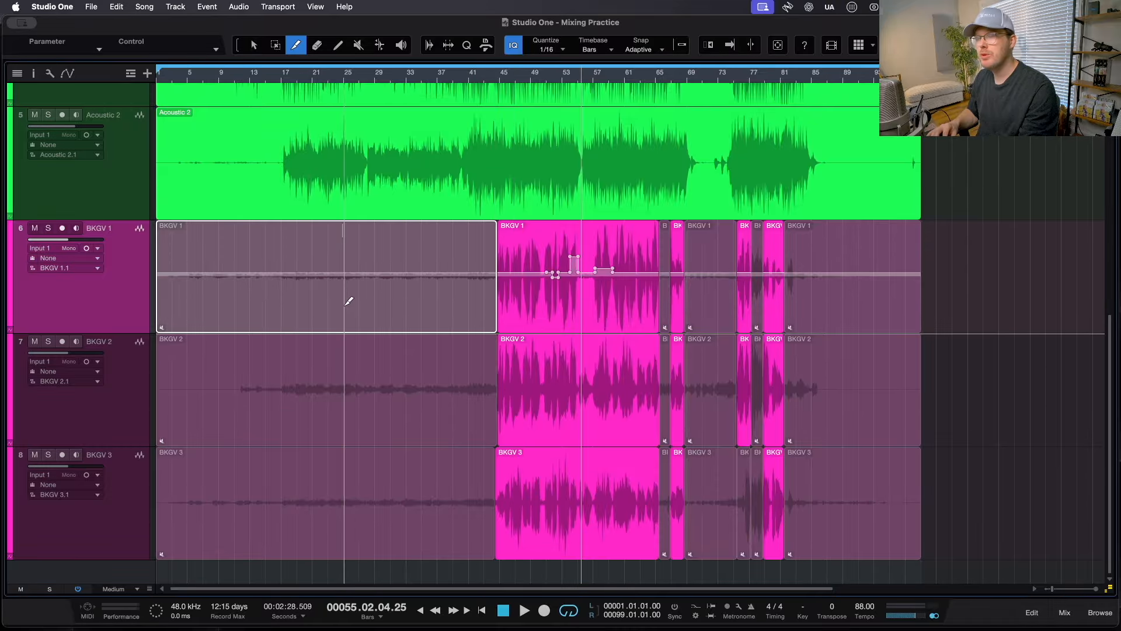
pyautogui.keyDown('alt'); pyautogui.click(279, 303); pyautogui.keyUp('alt')
pyautogui.keyDown('alt'); pyautogui.click(379, 301); pyautogui.keyUp('alt')
pyautogui.keyDown('alt'); pyautogui.click(439, 300); pyautogui.keyUp('alt')
pyautogui.keyDown('alt'); pyautogui.click(475, 300); pyautogui.keyUp('alt')
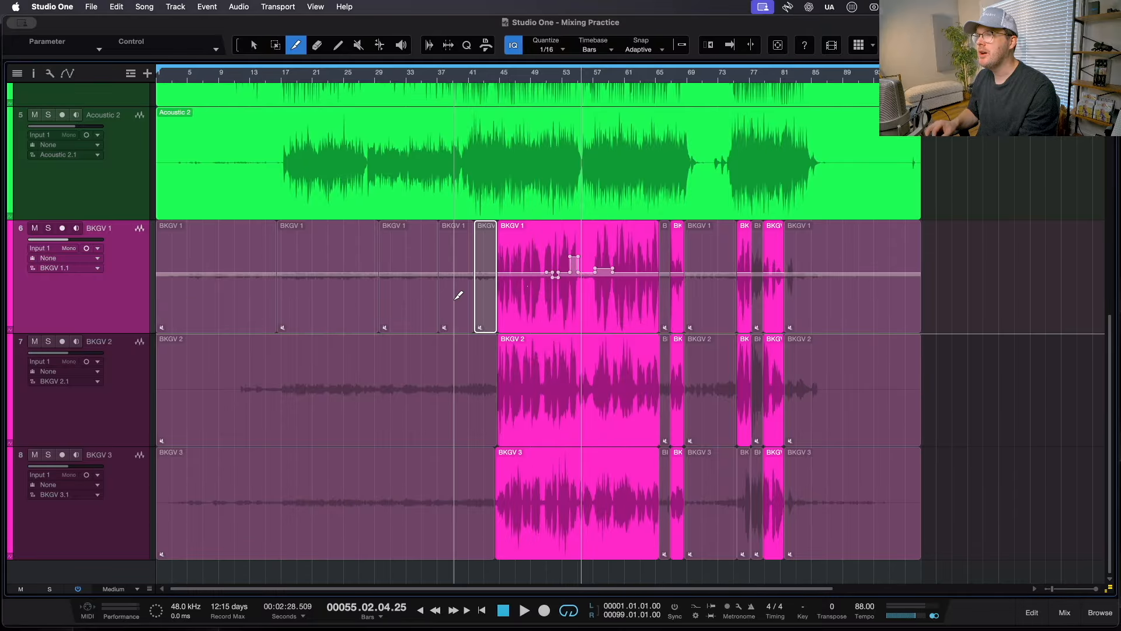
# Step: Mute the long active BKGV 1 event starting near bar 45, and unmute it again
pyautogui.moveTo(517, 77); pyautogui.dragTo(518, 146)
pyautogui.press('1')
pyautogui.click(401, 308)
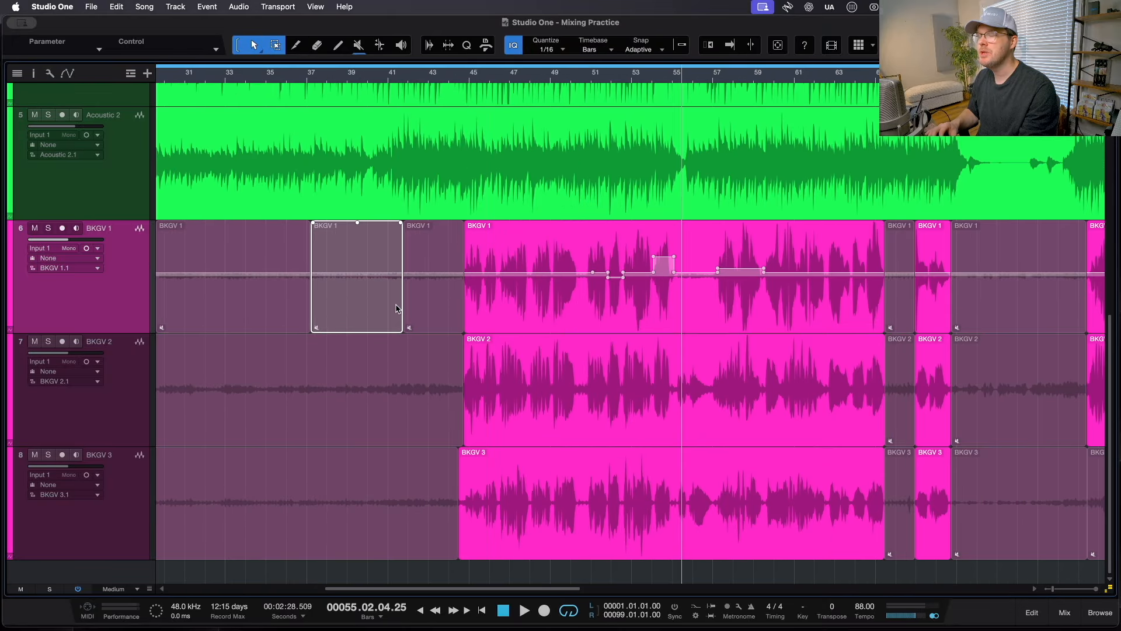
pyautogui.click(426, 317)
pyautogui.click(490, 301)
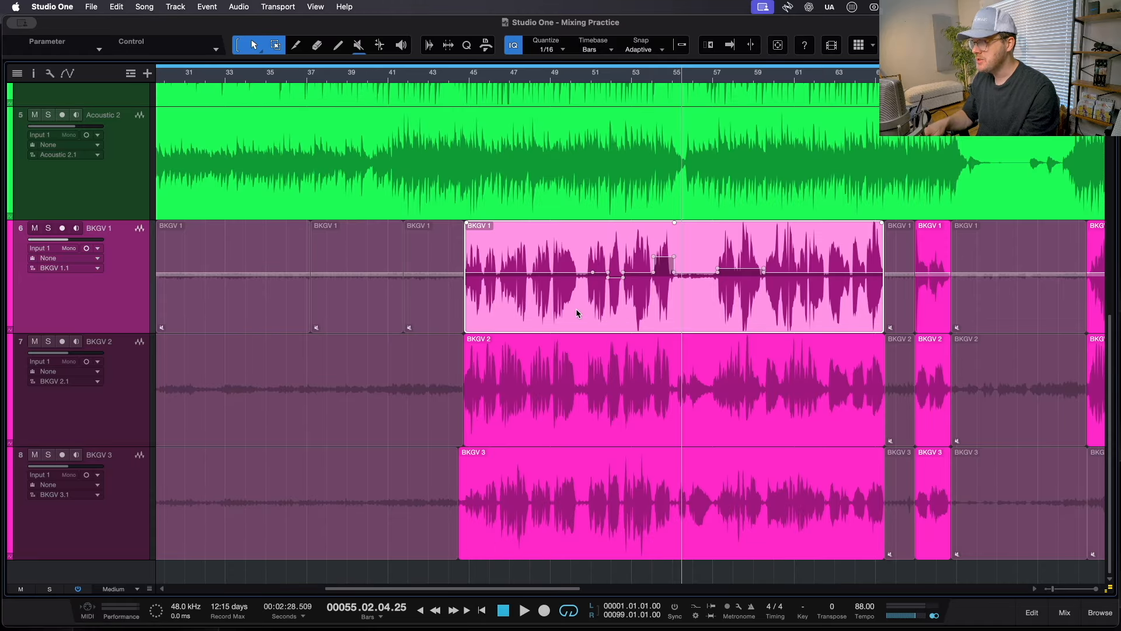
pyautogui.hotkey('shift', 'm')
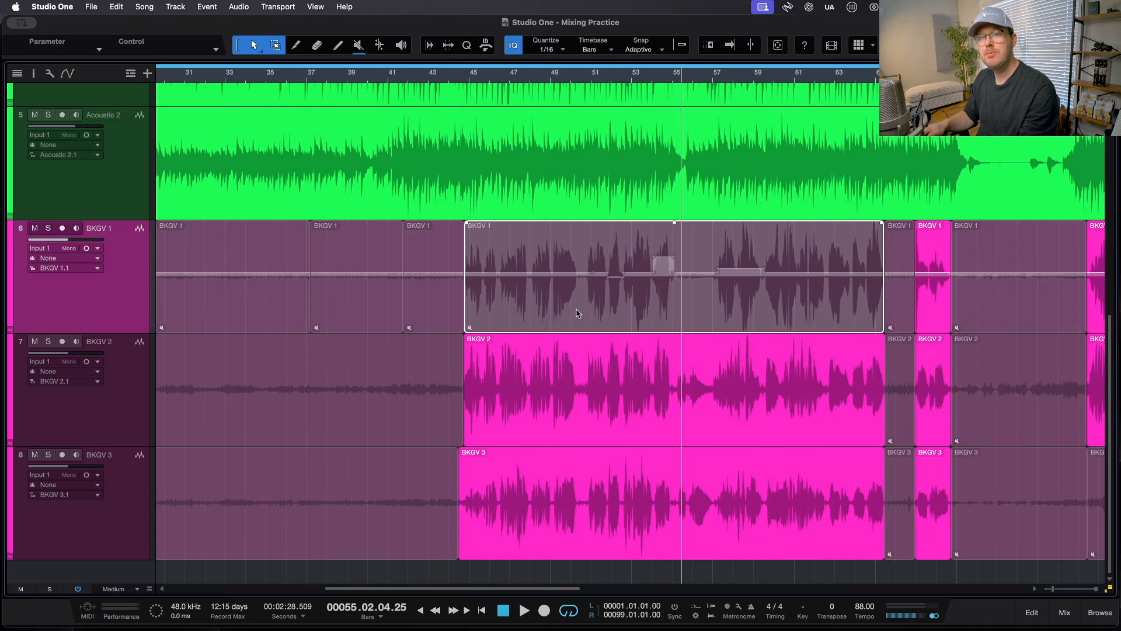
pyautogui.hotkey('shift', 'm')
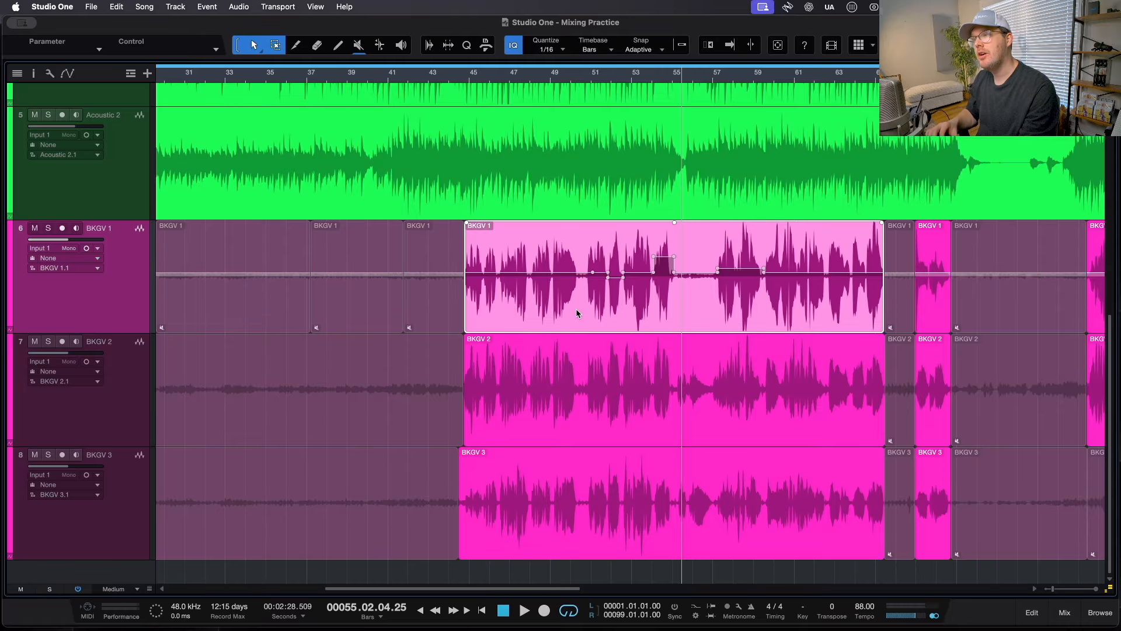
# Step: Unmute the split BKGV 1 event starting at bar 37, and mute it again
pyautogui.click(336, 320)
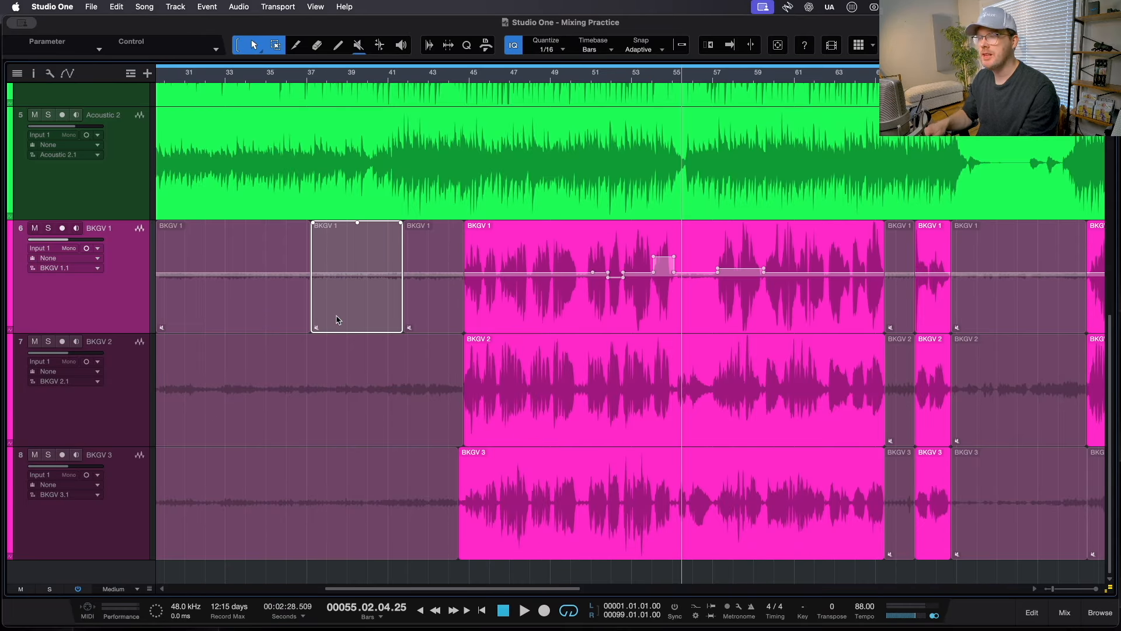
pyautogui.hotkey('shift', 'm')
pyautogui.hotkey('shift', 'm')
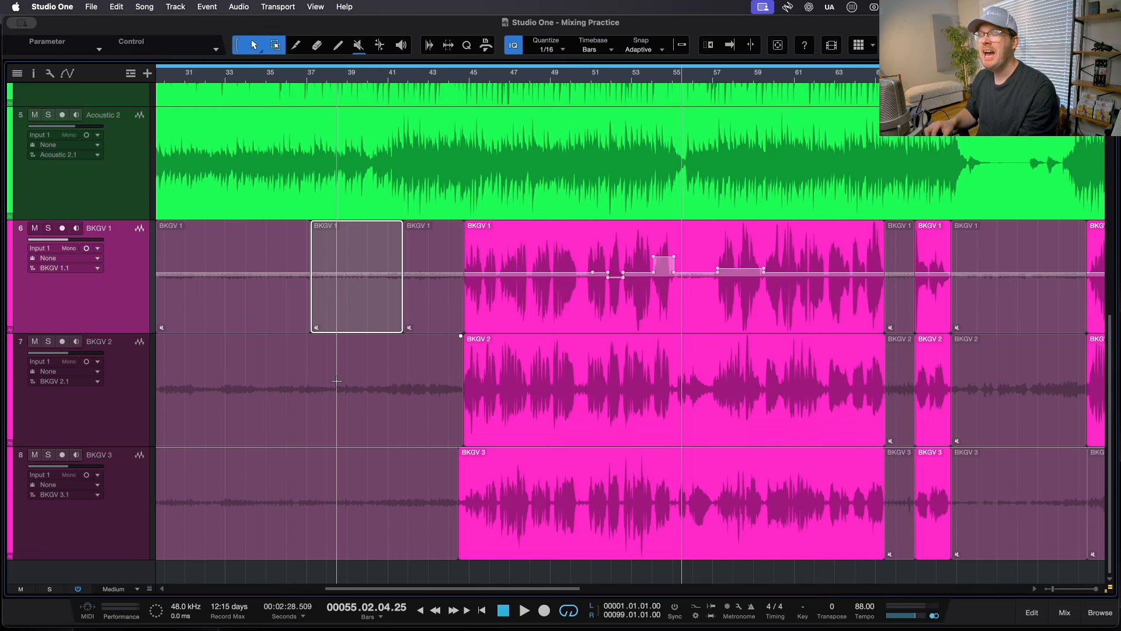
# Step: Examine the muted and active sections of the three background vocal tracks alongside the other tracks over the song
pyautogui.press('w')
pyautogui.press('w')
pyautogui.press('w')
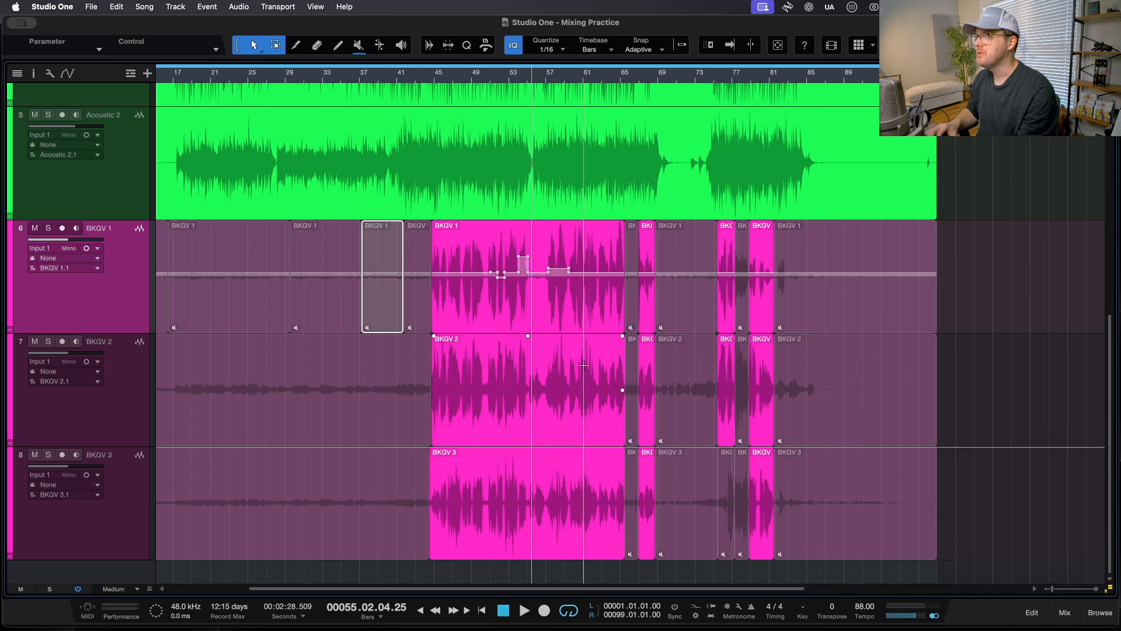
pyautogui.hscroll(3, 628, 317)
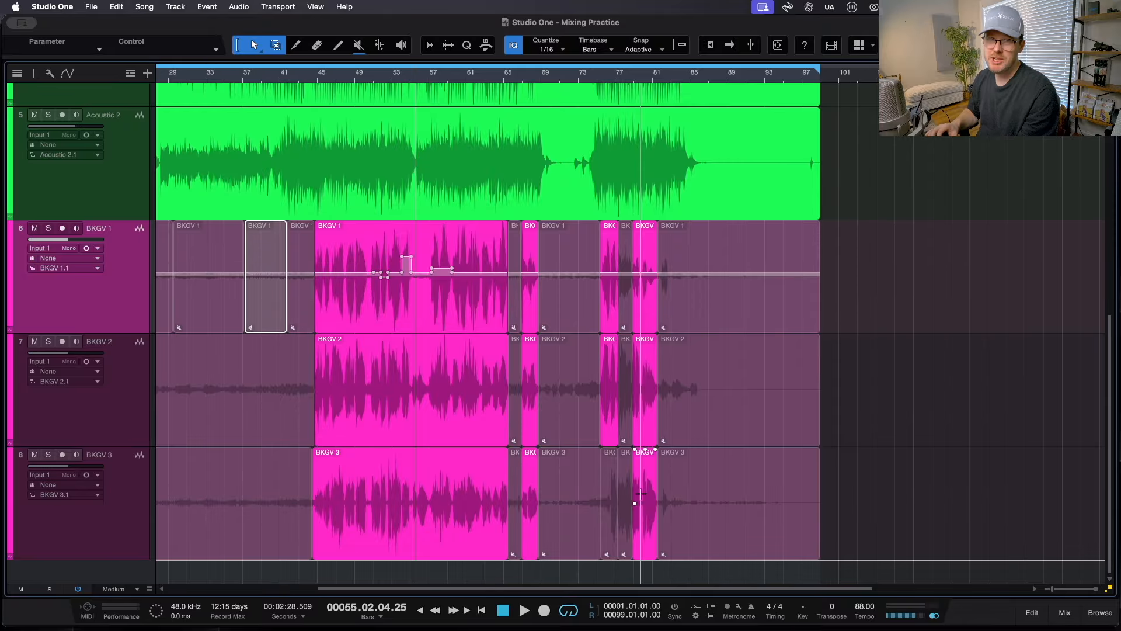
pyautogui.scroll(10, 173, 537)
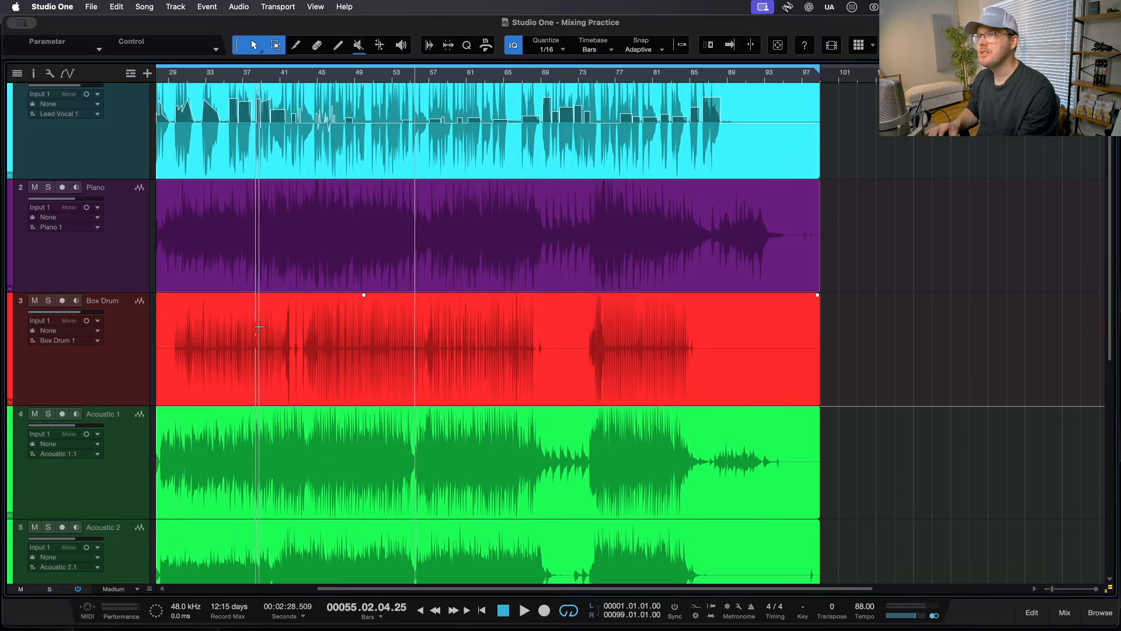
pyautogui.scroll(-8, 251, 392)
pyautogui.scroll(-2, 251, 393)
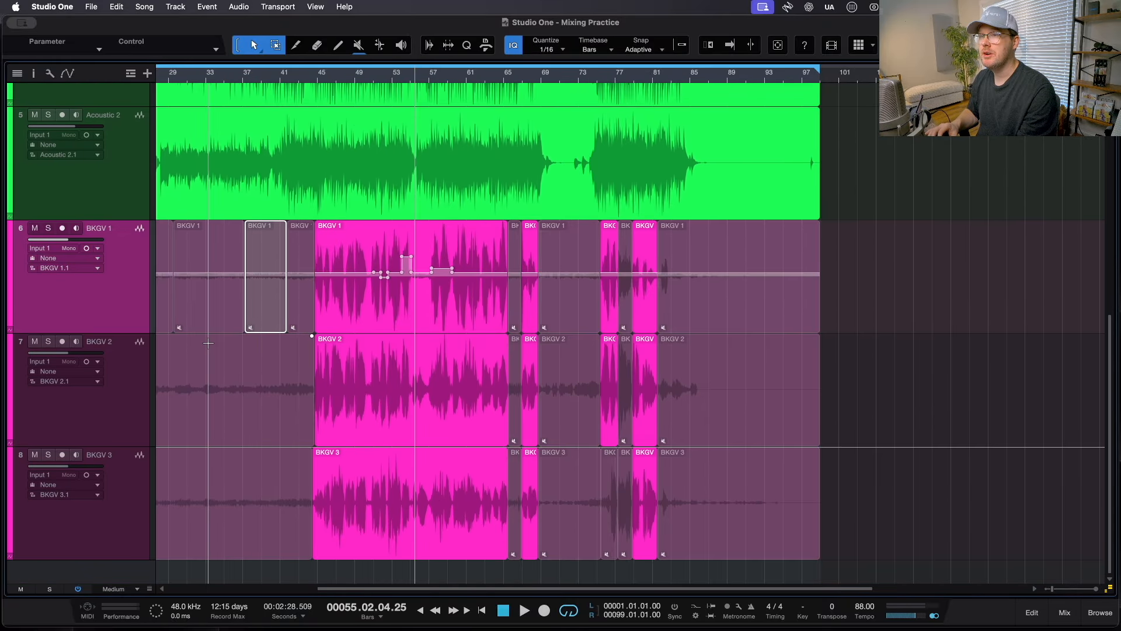
# Step: Return to the Lead Vocal track and show the mixer with all channels below the arrangement
pyautogui.scroll(5, 210, 461)
pyautogui.scroll(10, 211, 462)
pyautogui.scroll(-4, 211, 462)
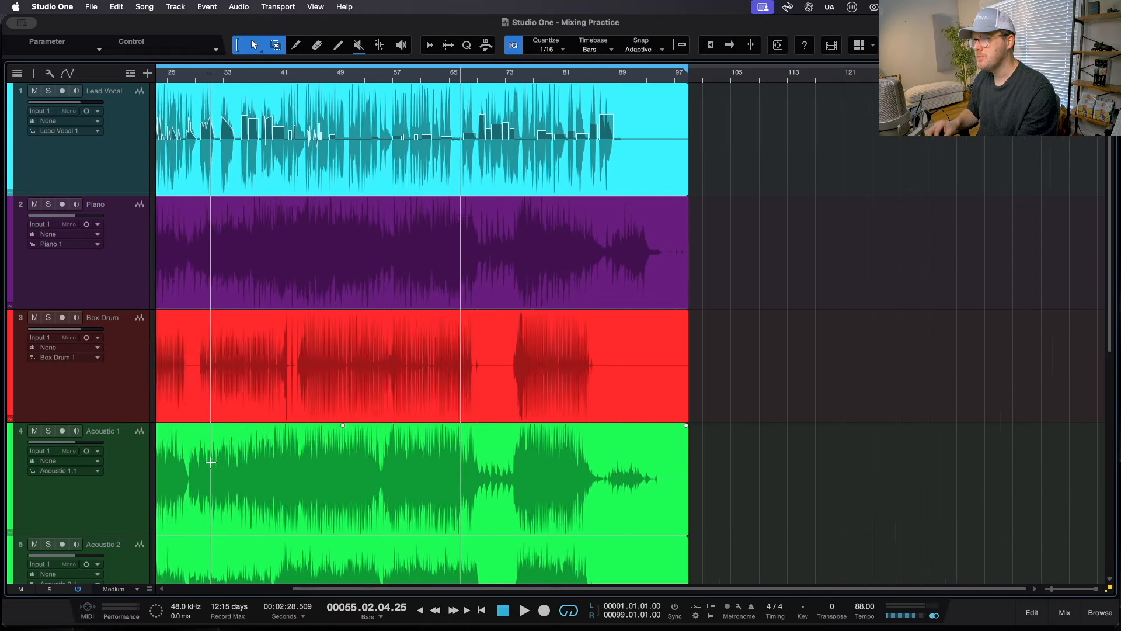
pyautogui.hscroll(-4, 211, 462)
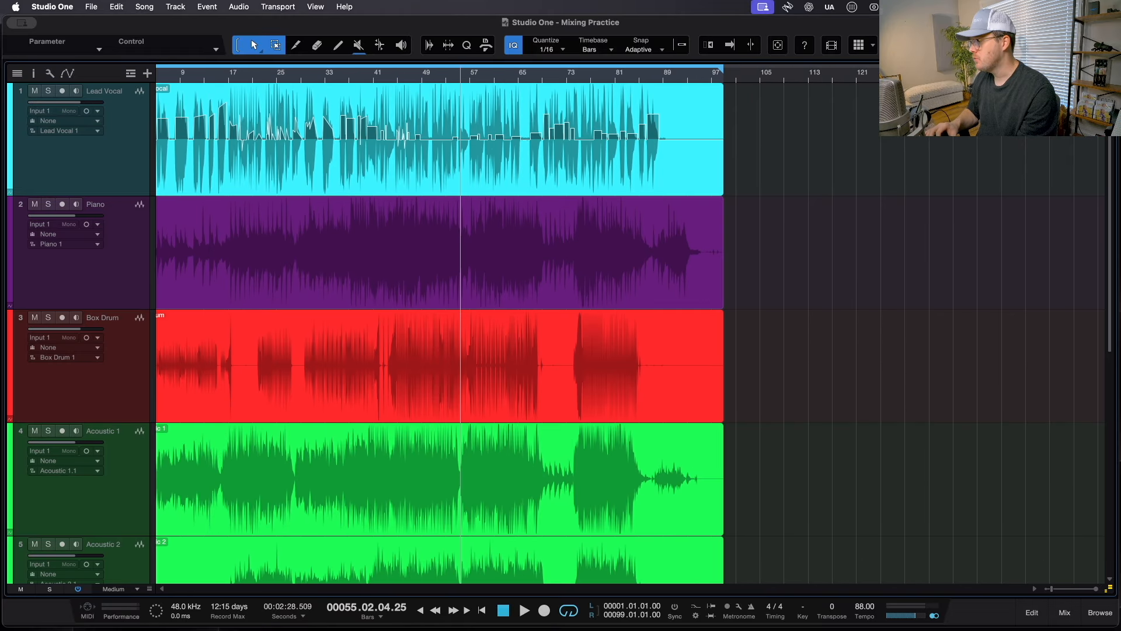
pyautogui.click(1064, 612)
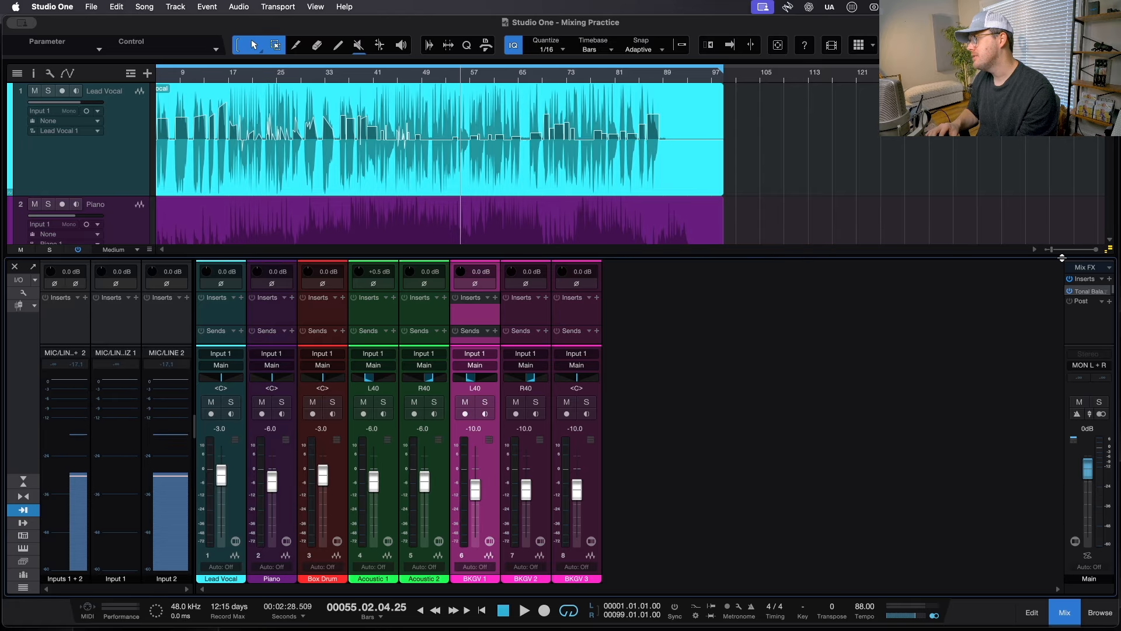
# Step: Make the mixer taller and open the Main channel's Tonal Balance Control 2 insert in a window over the arrangement
pyautogui.moveTo(1063, 257); pyautogui.dragTo(1063, 228)
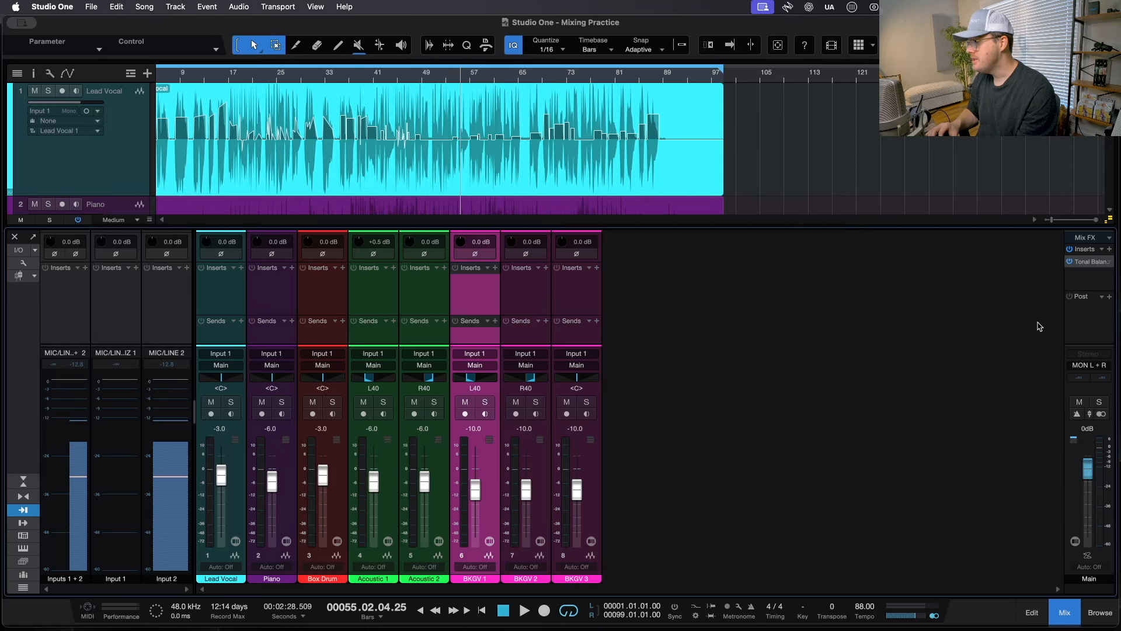
pyautogui.click(1092, 264)
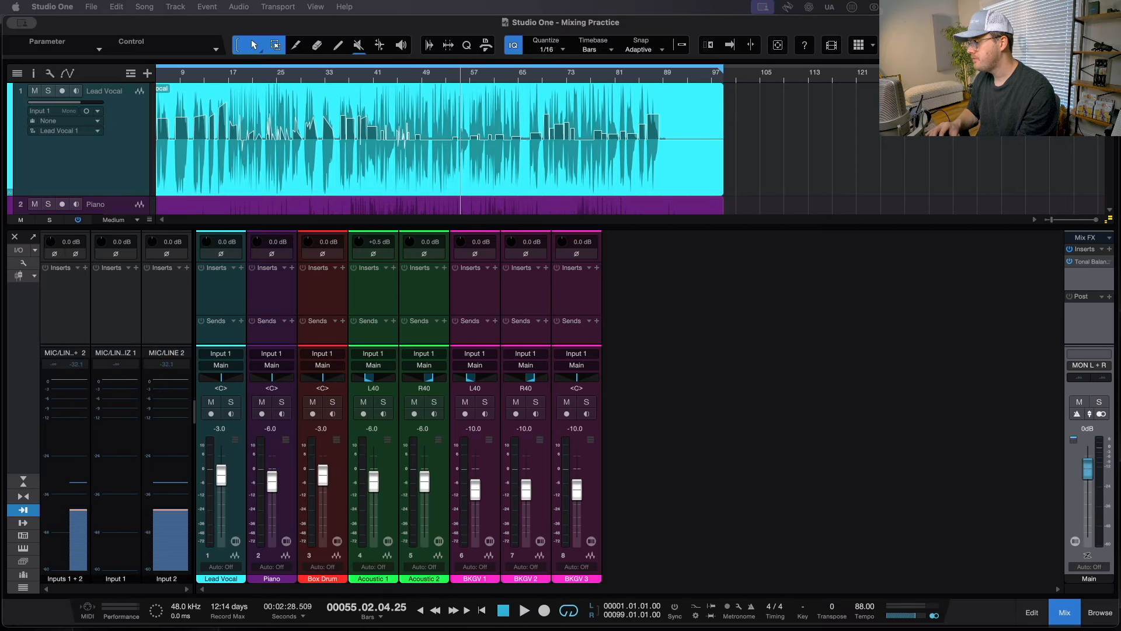
pyautogui.moveTo(514, 19); pyautogui.dragTo(340, 121)
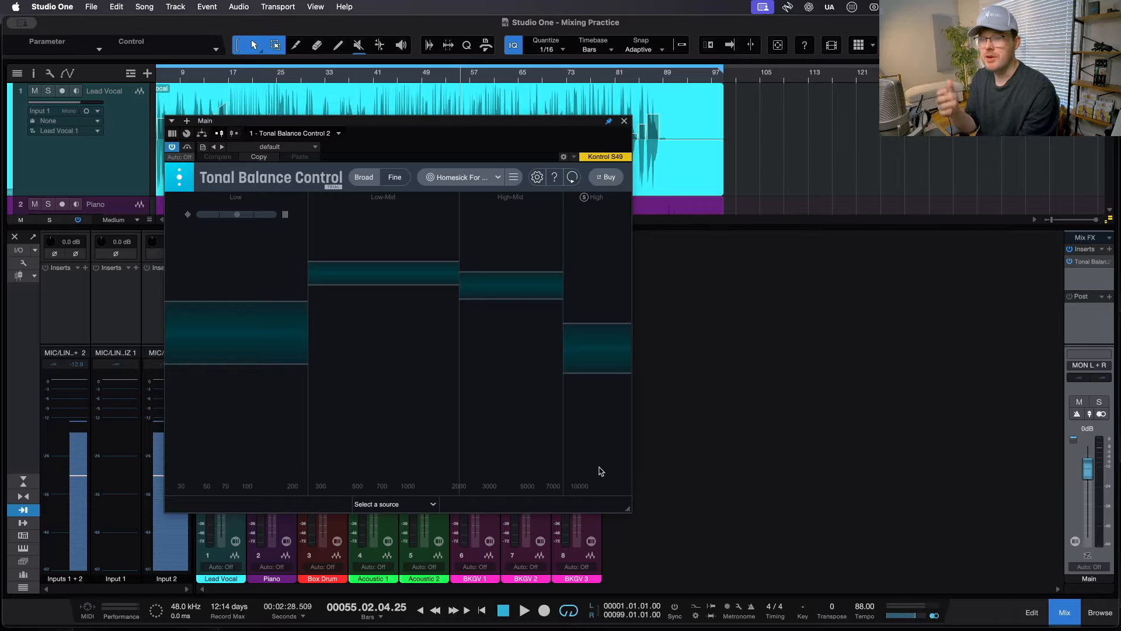
# Step: Review Tonal Balance Control's available target curves and the options for creating targets, keeping the current target
pyautogui.click(499, 177)
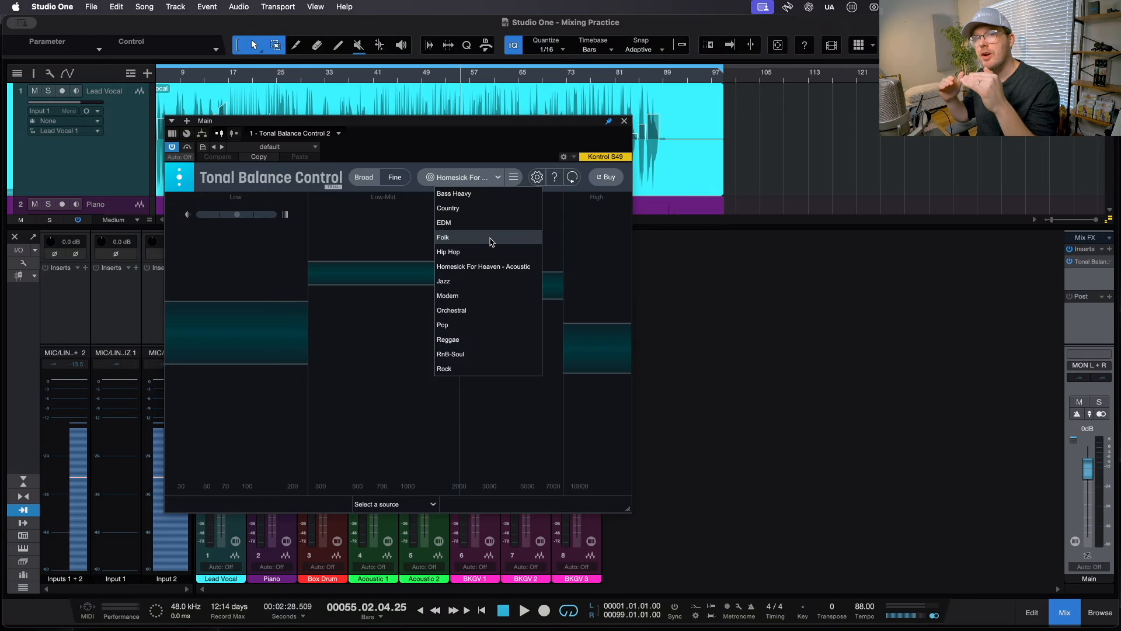
pyautogui.click(498, 160)
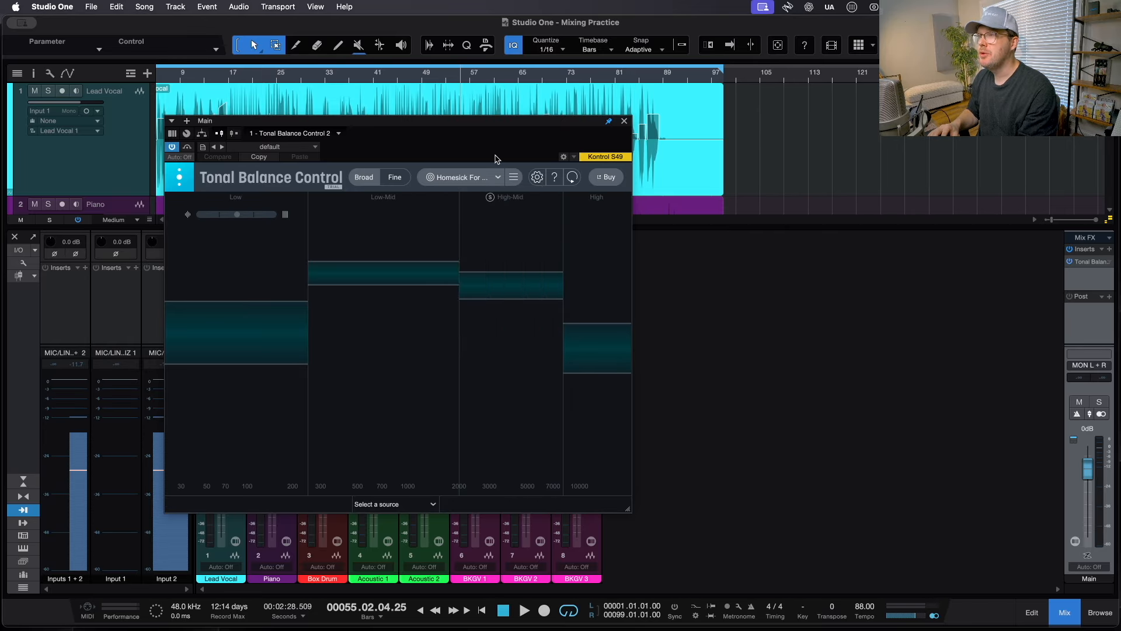
pyautogui.click(513, 177)
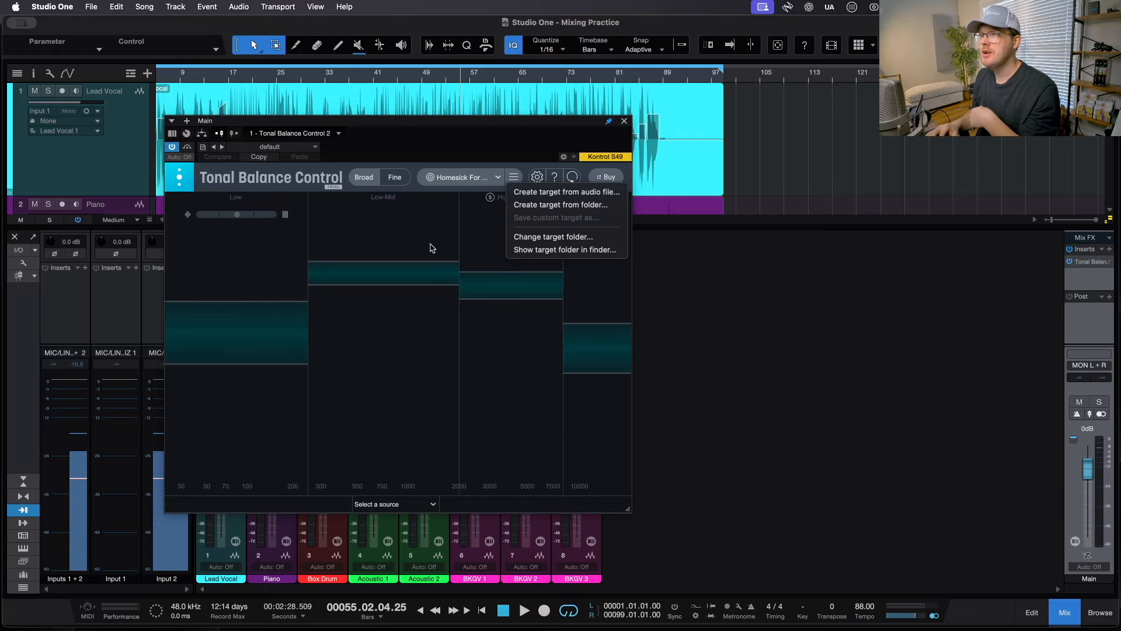
pyautogui.click(495, 144)
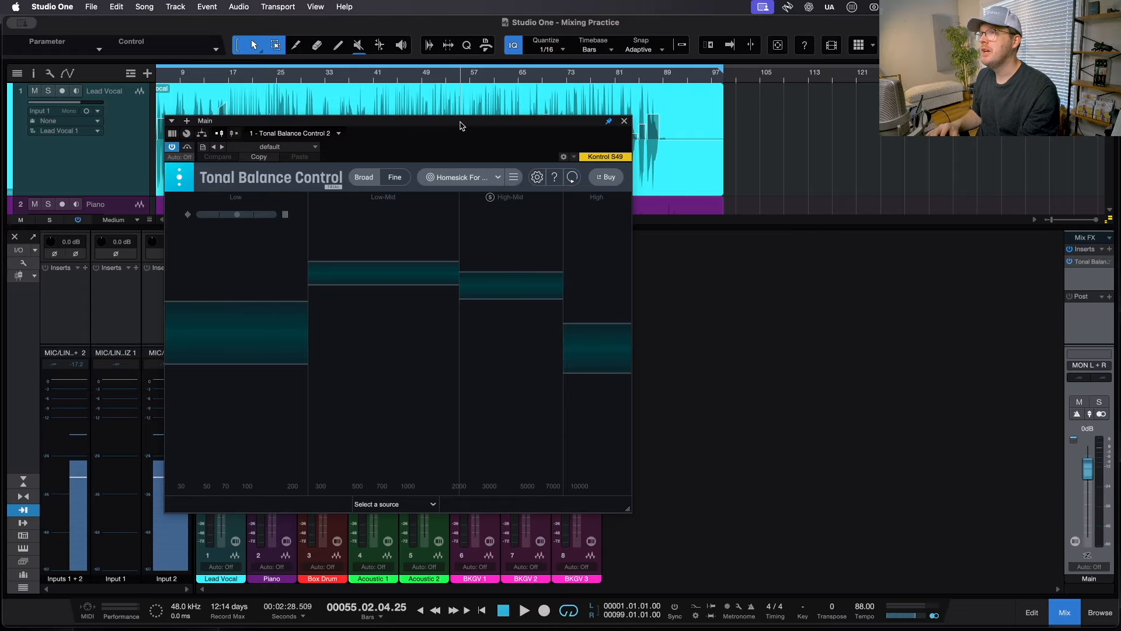
# Step: Move the plug-in window off the Lead Vocal waveform and place the playback cursor just before bar 8
pyautogui.moveTo(460, 126); pyautogui.dragTo(504, 195)
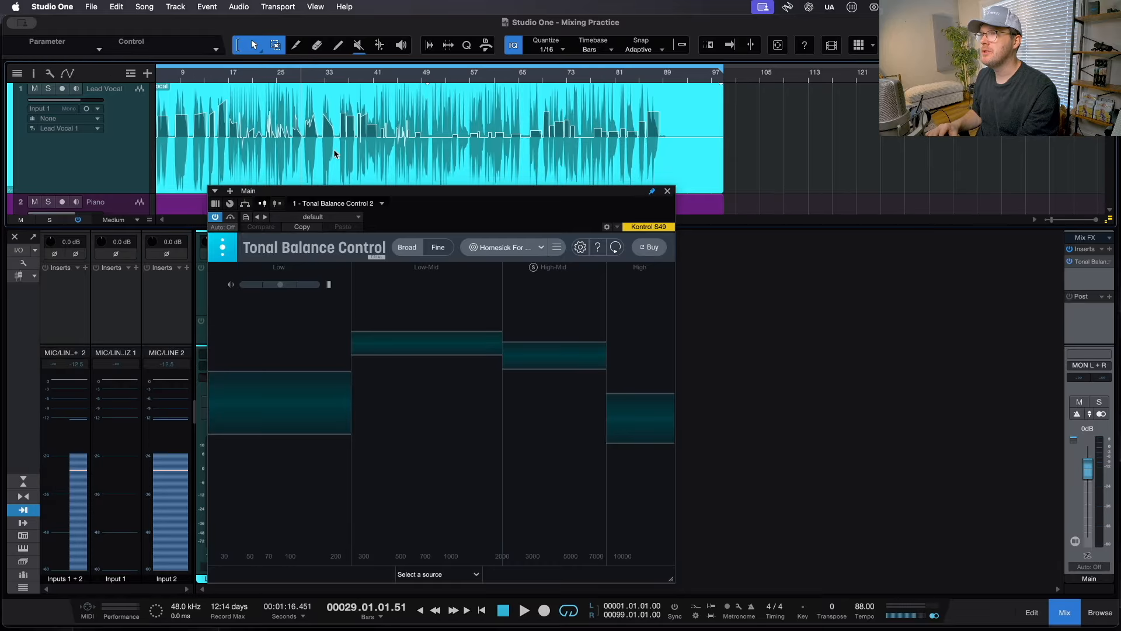
pyautogui.hscroll(-2, 334, 154)
pyautogui.scroll(10, 206, 116)
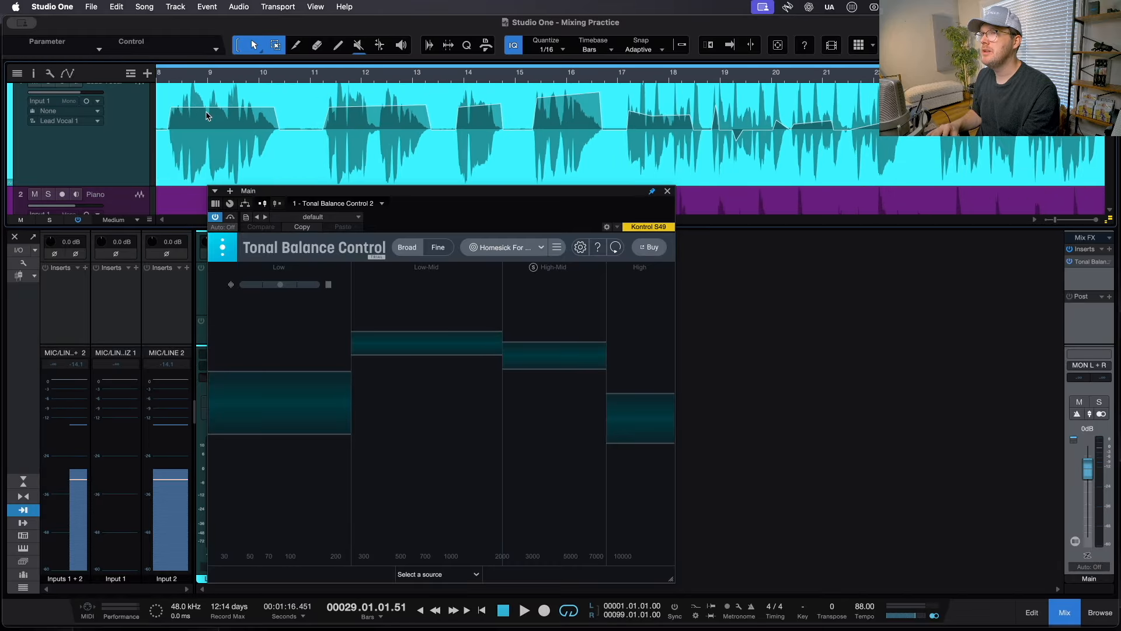
pyautogui.rightClick(209, 117)
pyautogui.click(175, 76)
pyautogui.click(174, 74)
pyautogui.scroll(-3, 211, 124)
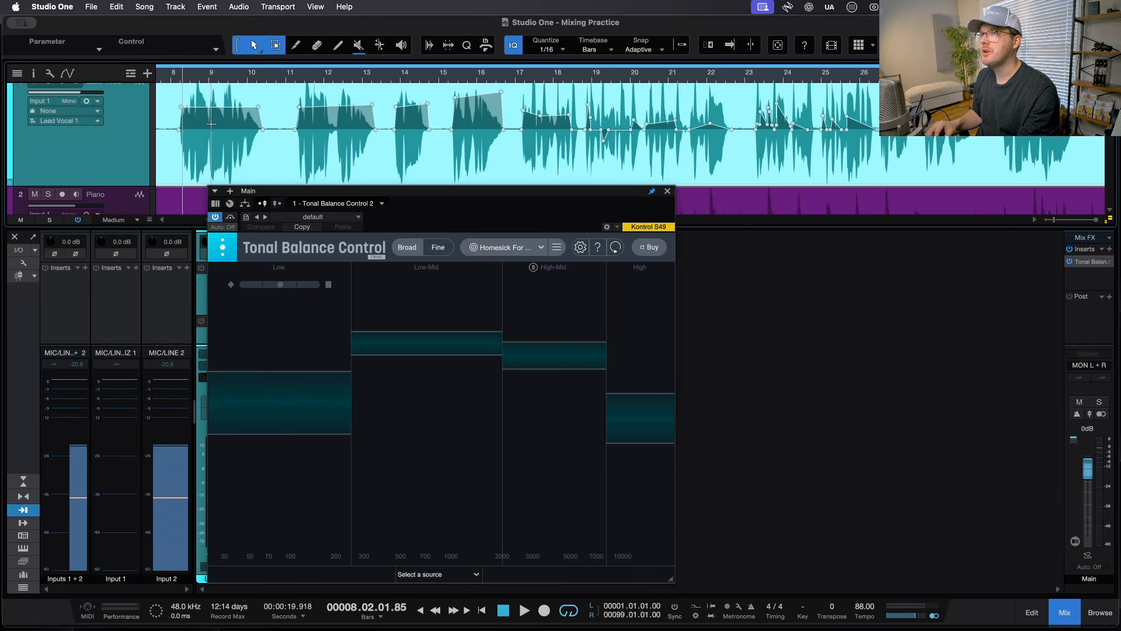
pyautogui.hscroll(-2, 211, 124)
pyautogui.click(226, 81)
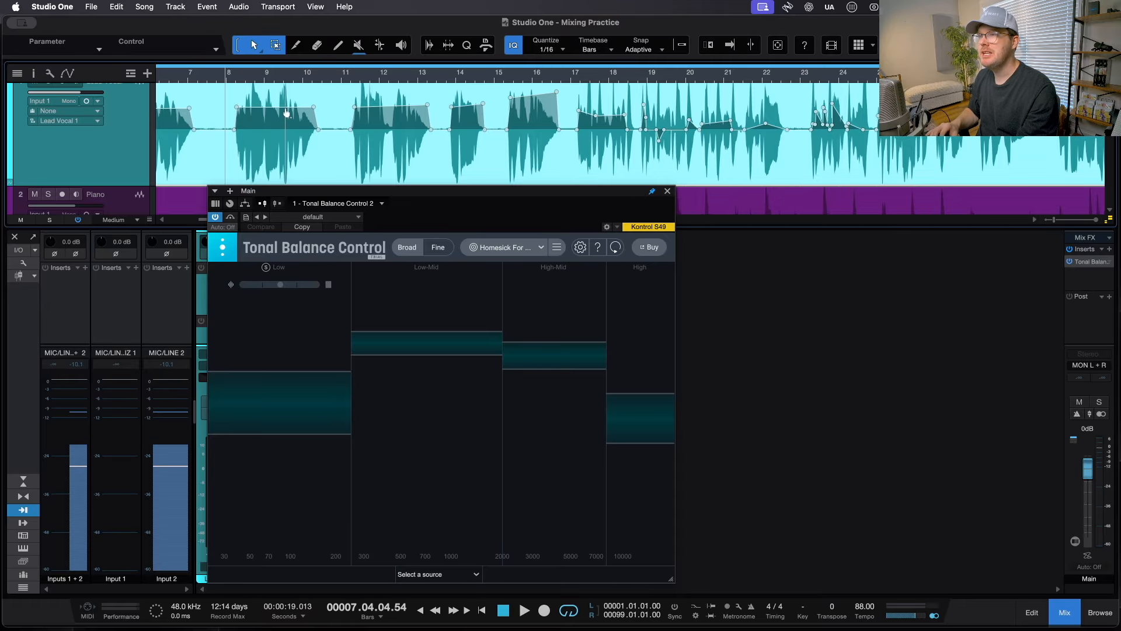
# Step: Play the song from just before bar 8, with Tonal Balance Control moved clear of the mixer channels
pyautogui.moveTo(430, 198); pyautogui.dragTo(727, 183)
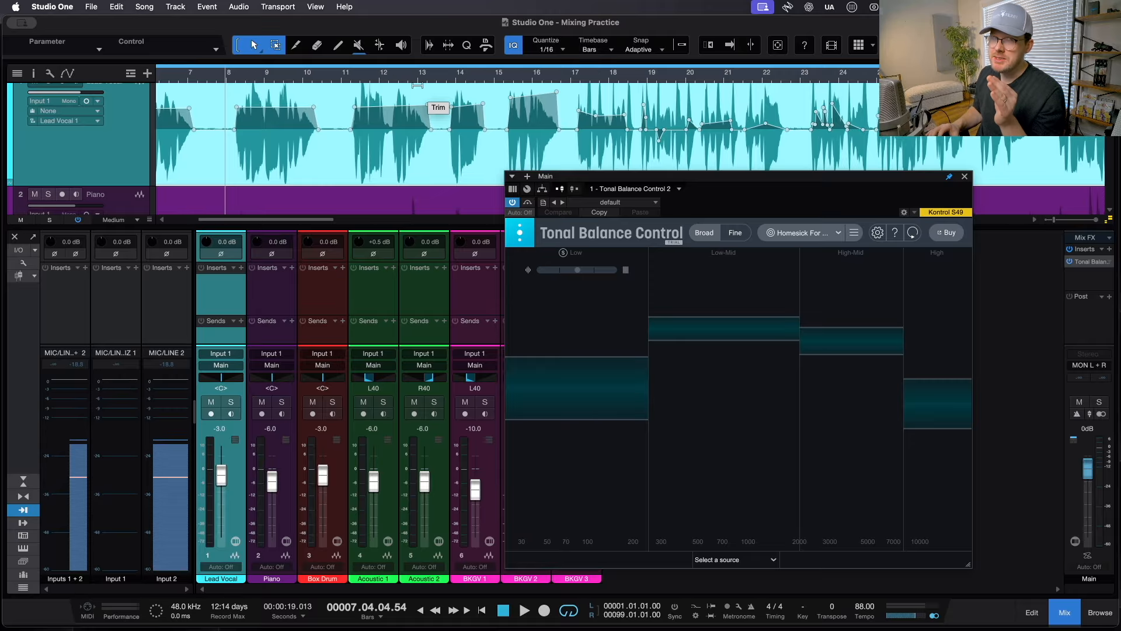
pyautogui.click(222, 80)
pyautogui.press('space')
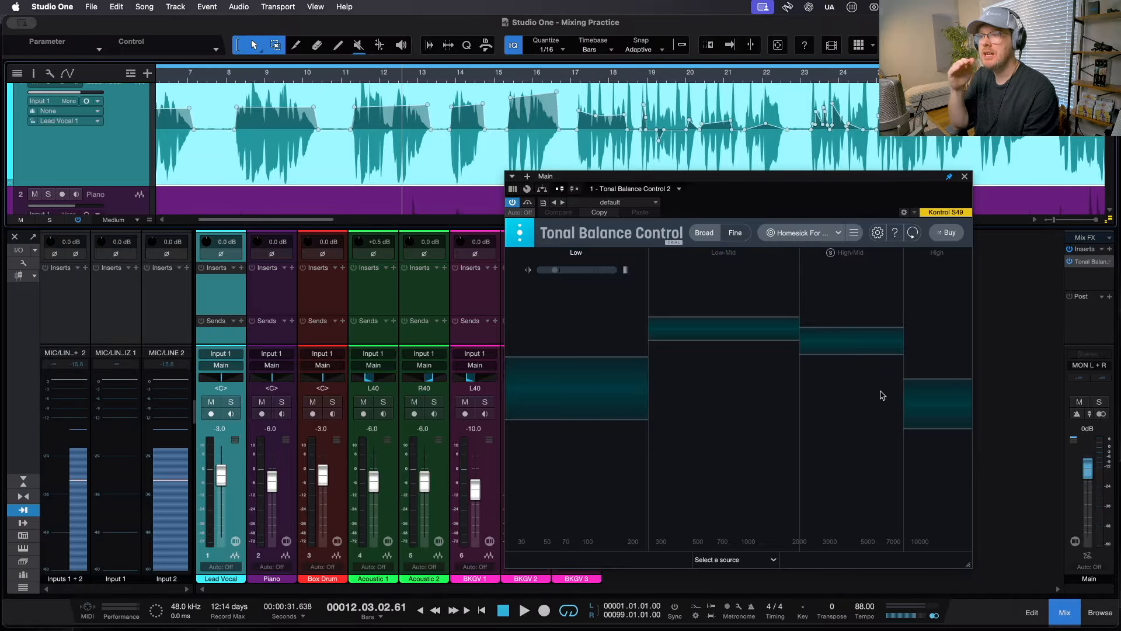
pyautogui.moveTo(902, 174); pyautogui.dragTo(1014, 174)
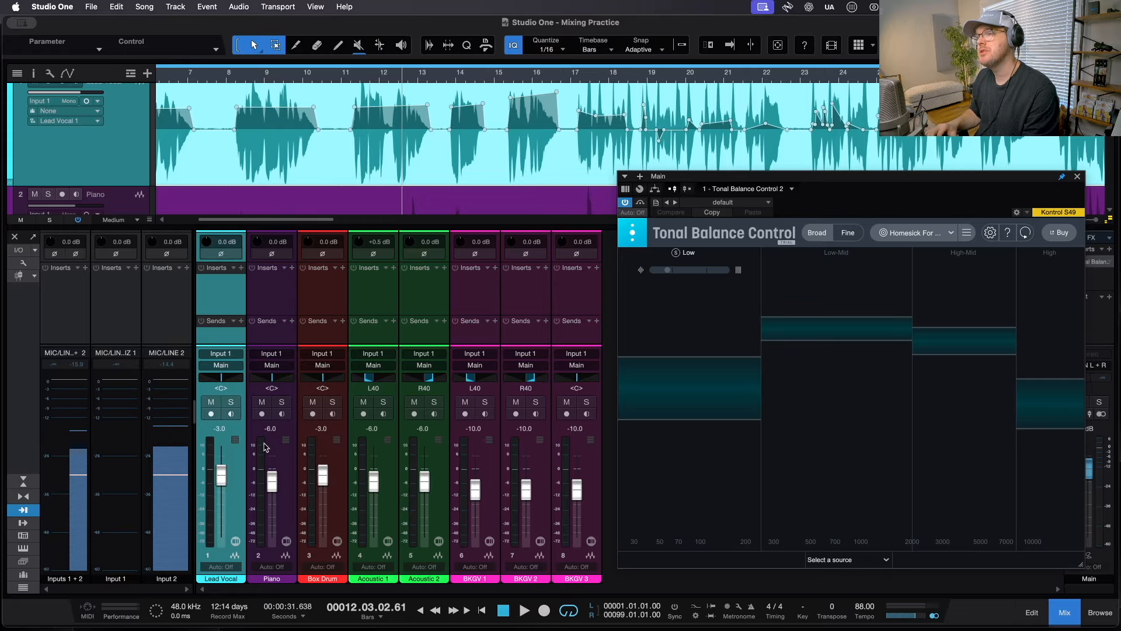
# Step: Go through the Lead Vocal, Acoustic 1, Acoustic 2, BKGV 1 and BKGV 2 channels in the mixer one by one
pyautogui.click(242, 455)
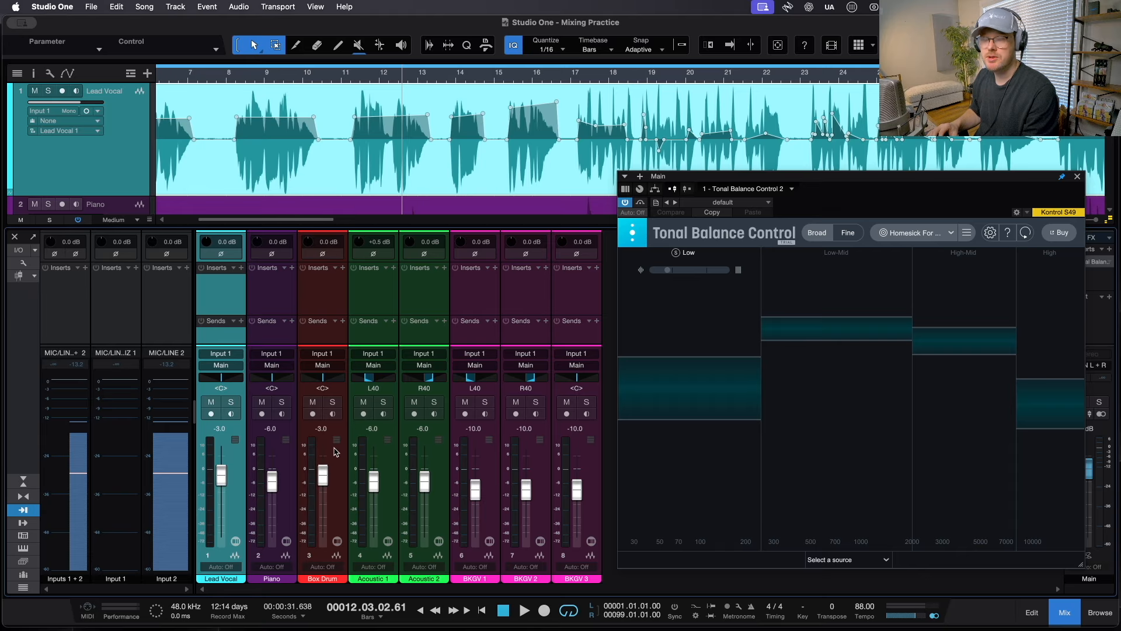
pyautogui.click(391, 449)
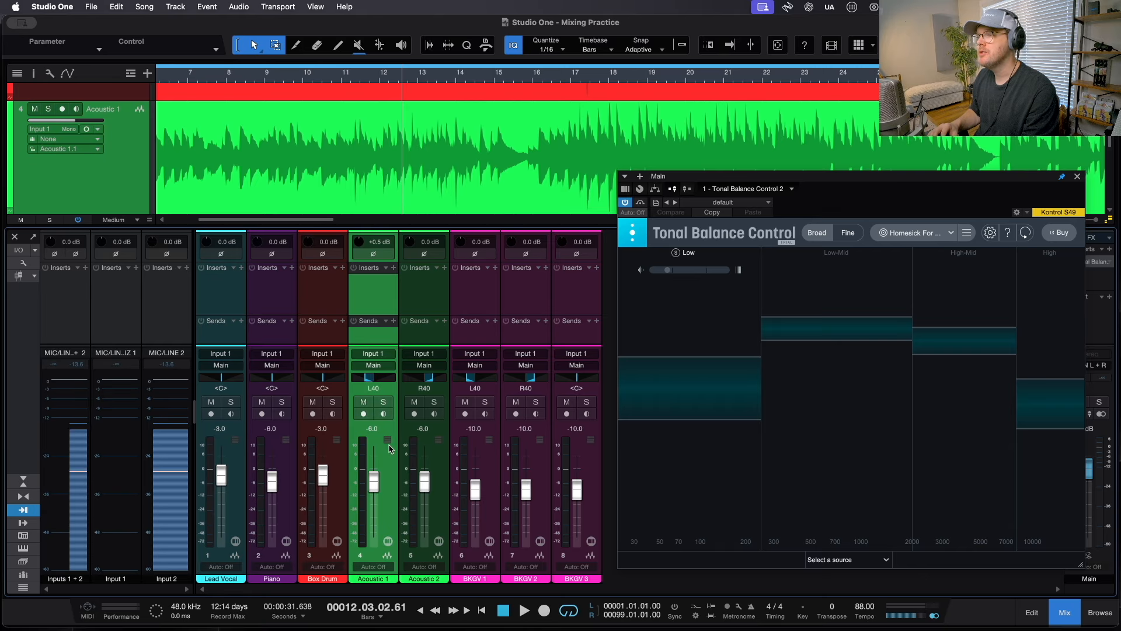
pyautogui.click(437, 446)
pyautogui.click(493, 445)
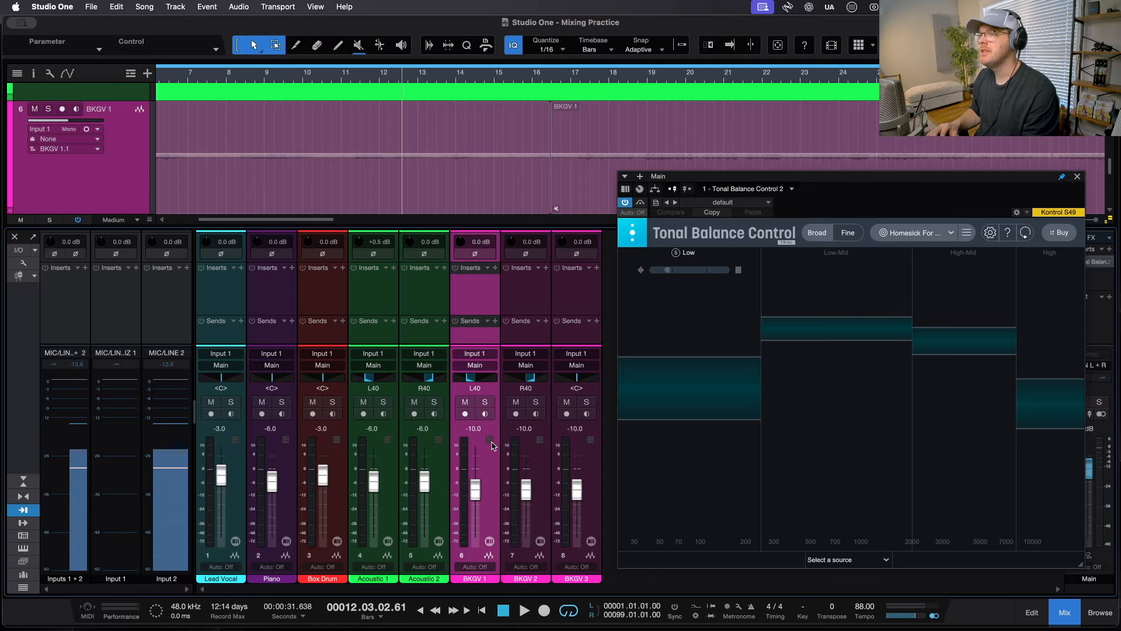
pyautogui.click(542, 453)
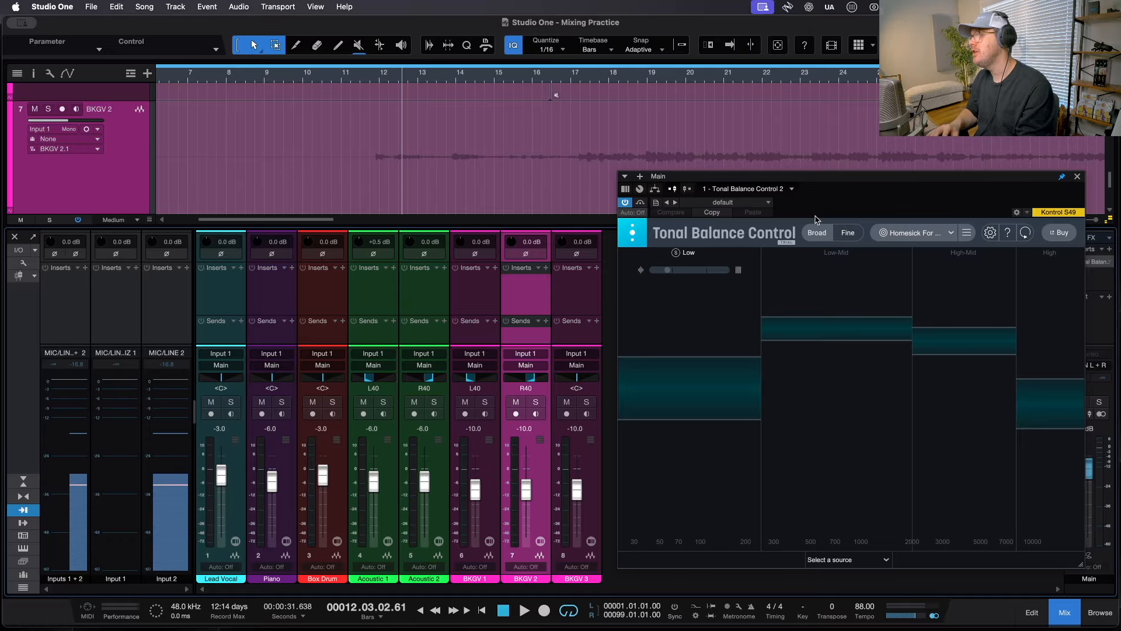
# Step: Close Tonal Balance Control and hide the mixer to give the arrangement the full height from the first track
pyautogui.click(1078, 177)
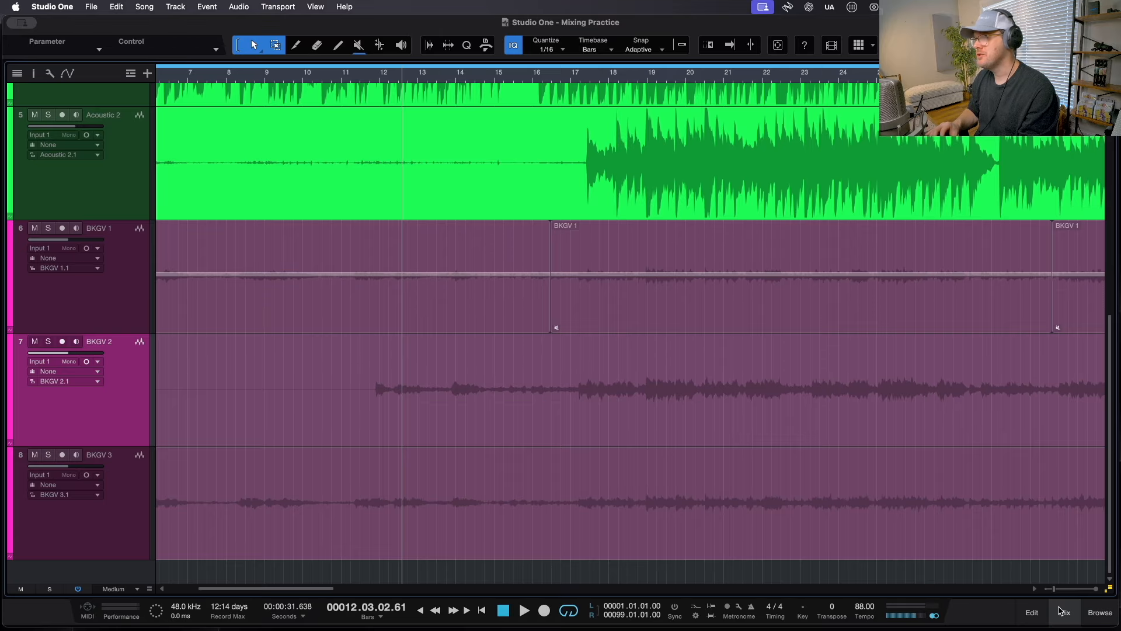
pyautogui.click(1065, 612)
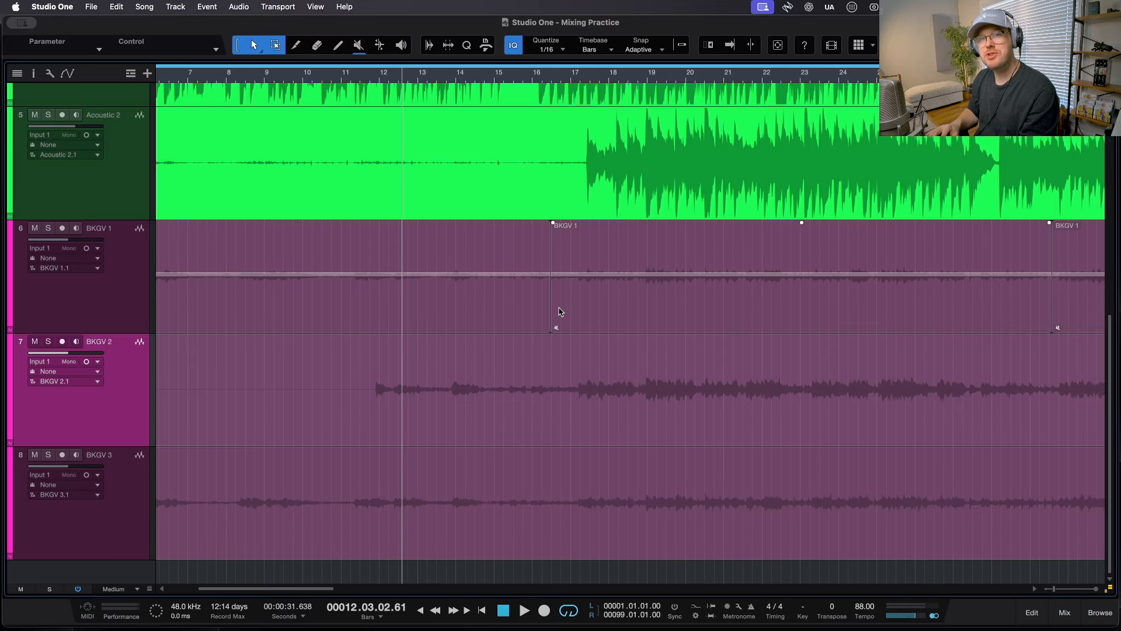
pyautogui.scroll(10, 386, 298)
# Step: Select the Lead Vocal track, show the whole song's length and reduce the displayed waveform height on all tracks
pyautogui.press('w')
pyautogui.press('w')
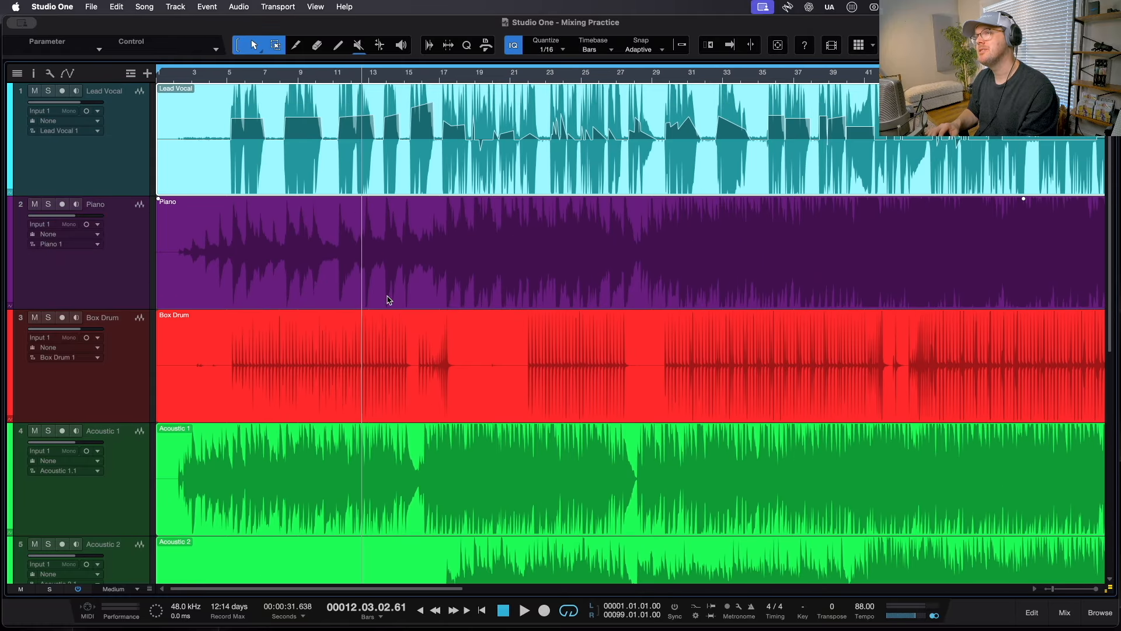
pyautogui.click(129, 171)
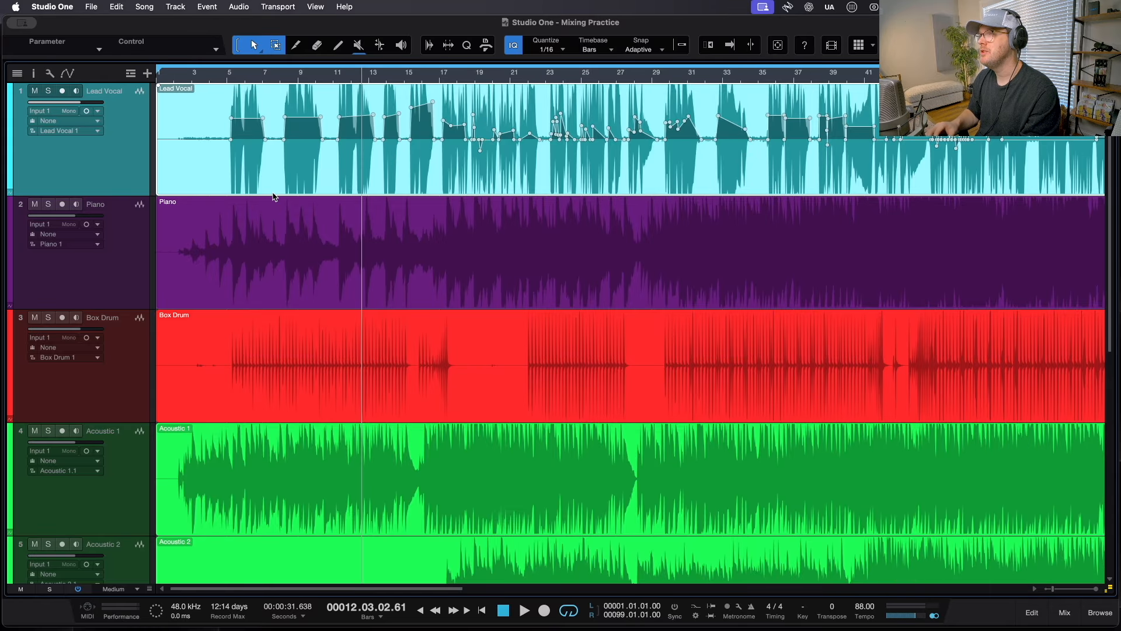
pyautogui.press('w')
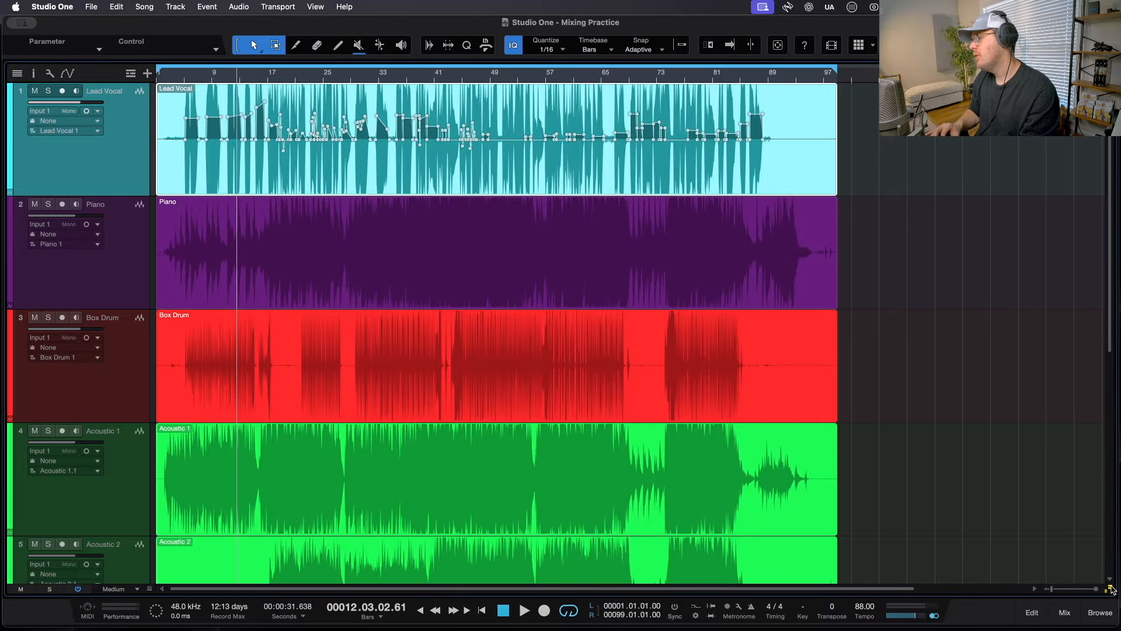
pyautogui.moveTo(1112, 590); pyautogui.dragTo(1113, 609)
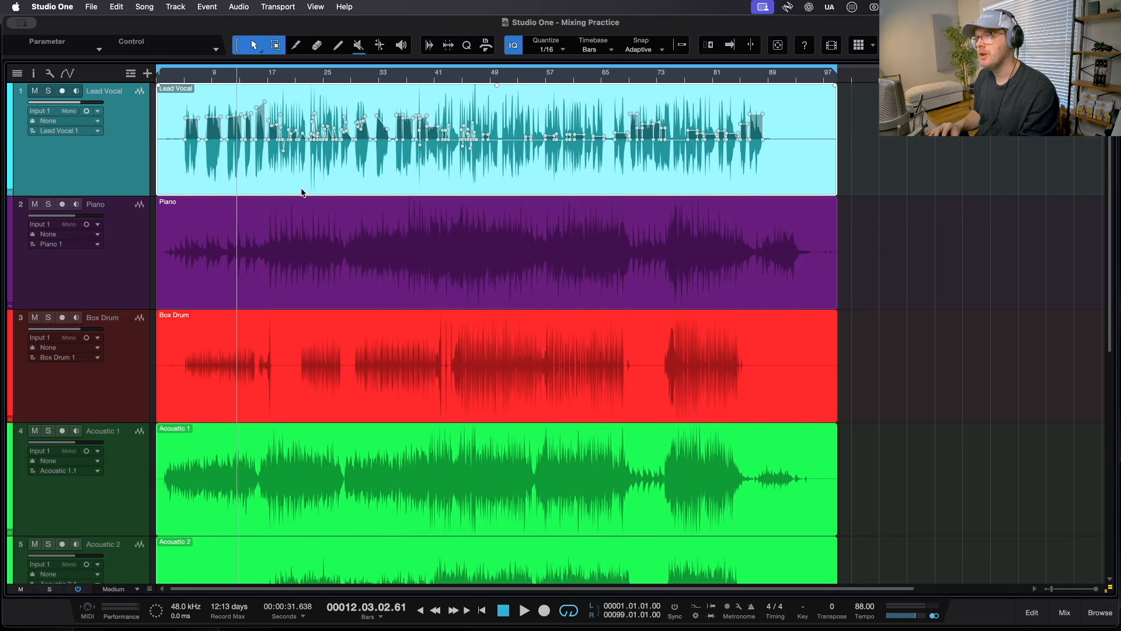
# Step: Edit the Lead Vocal event with Melodyne and enlarge the Melodyne editor below the arrangement
pyautogui.rightClick(255, 187)
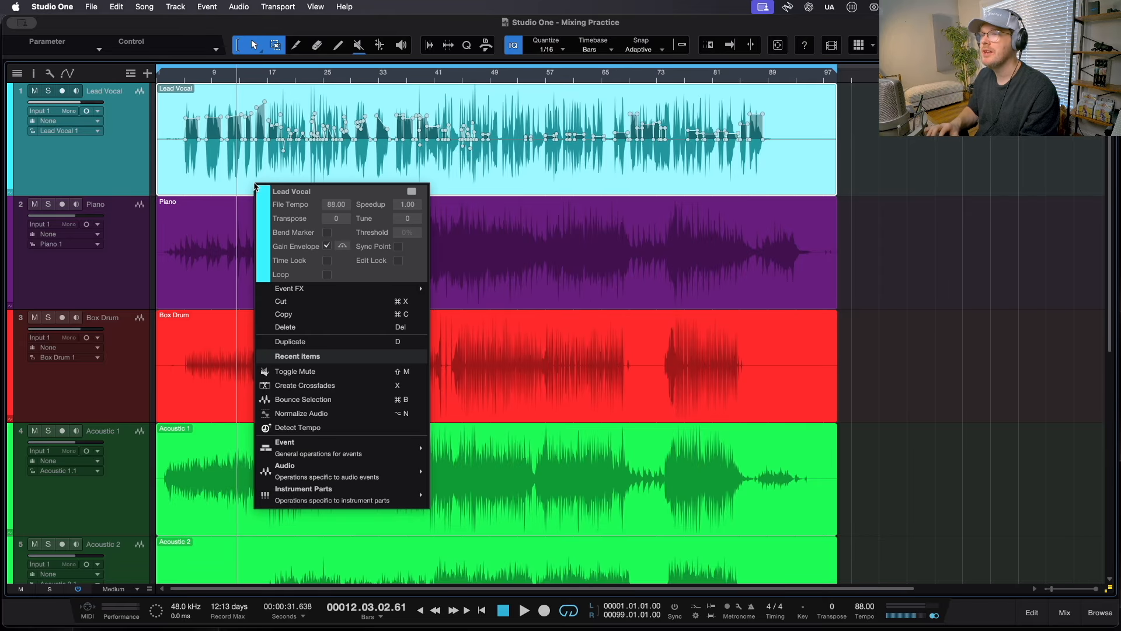
pyautogui.moveTo(396, 465)
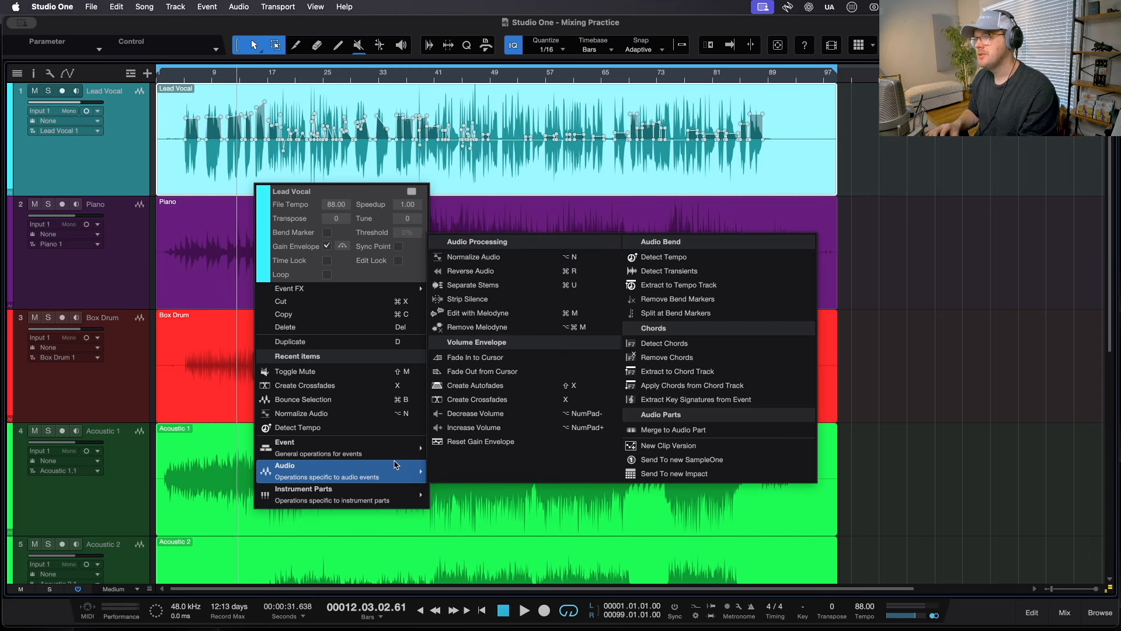
pyautogui.click(522, 316)
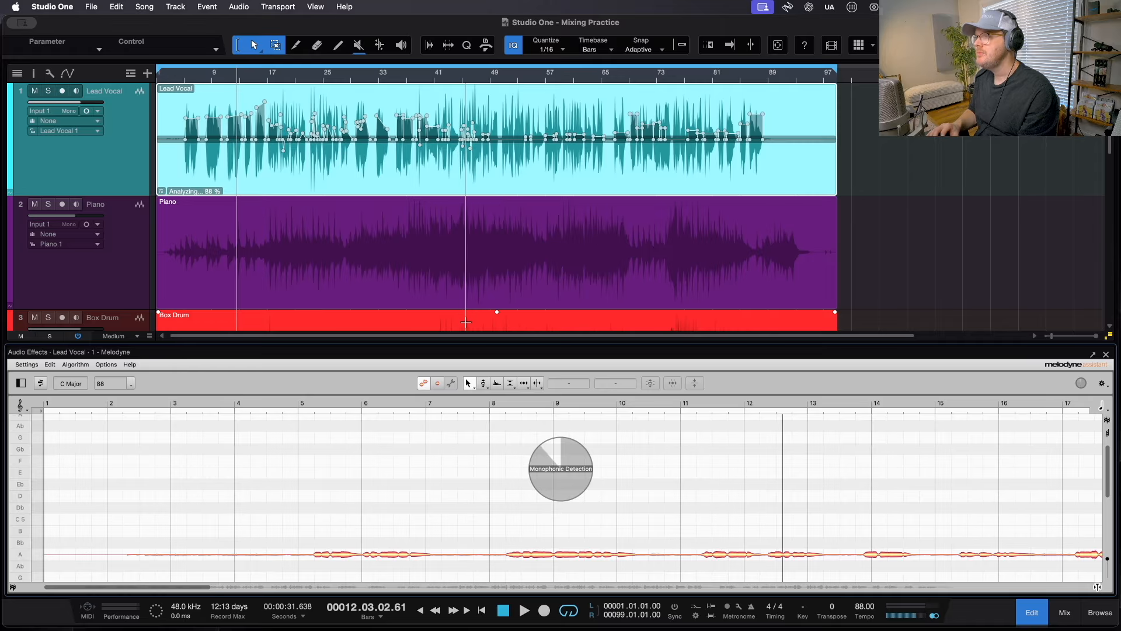
pyautogui.moveTo(495, 349); pyautogui.dragTo(494, 211)
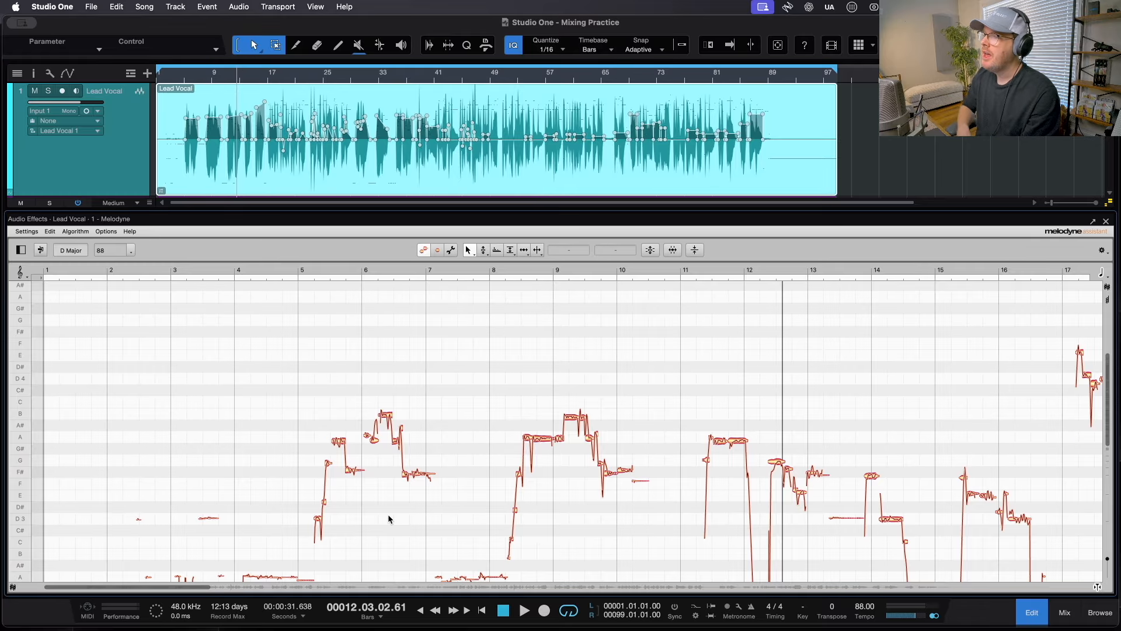
# Step: Examine the detected pitches of the lead vocal in Melodyne across the song, including the stray low notes
pyautogui.scroll(-5, 376, 381)
pyautogui.hscroll(-3, 377, 381)
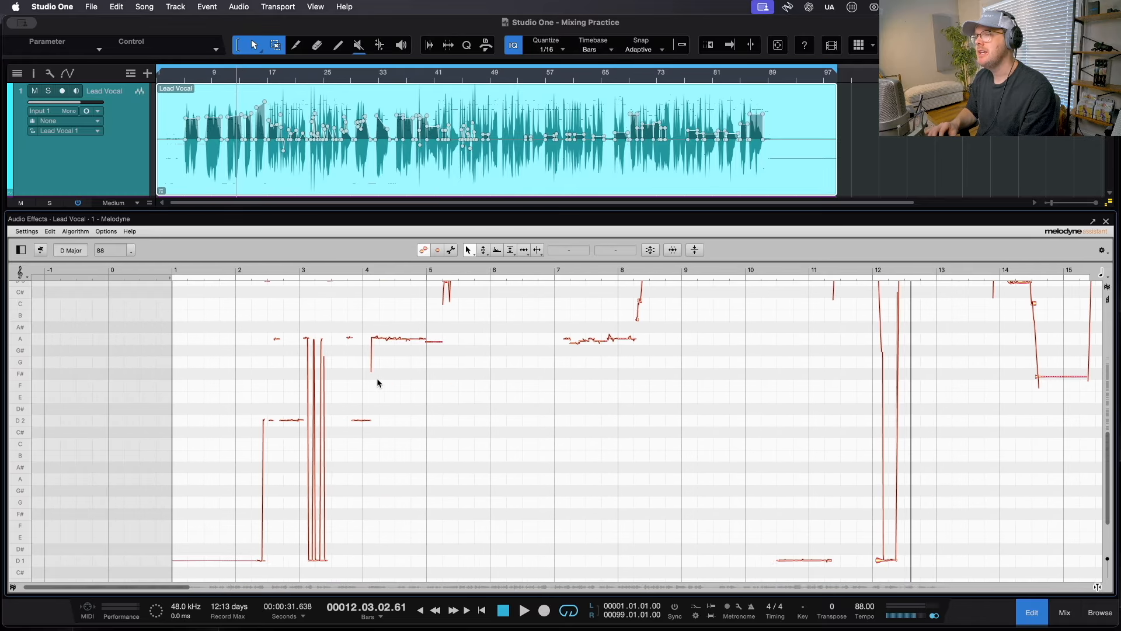
pyautogui.scroll(5, 399, 372)
pyautogui.hscroll(15, 451, 365)
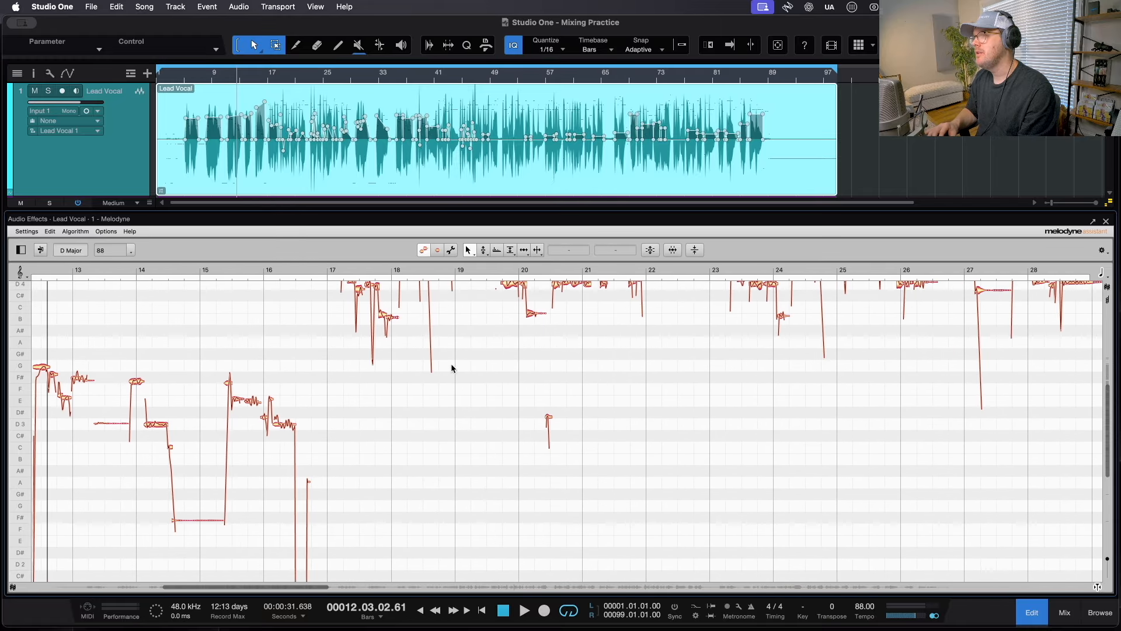
pyautogui.scroll(1, 451, 365)
pyautogui.hscroll(12, 451, 365)
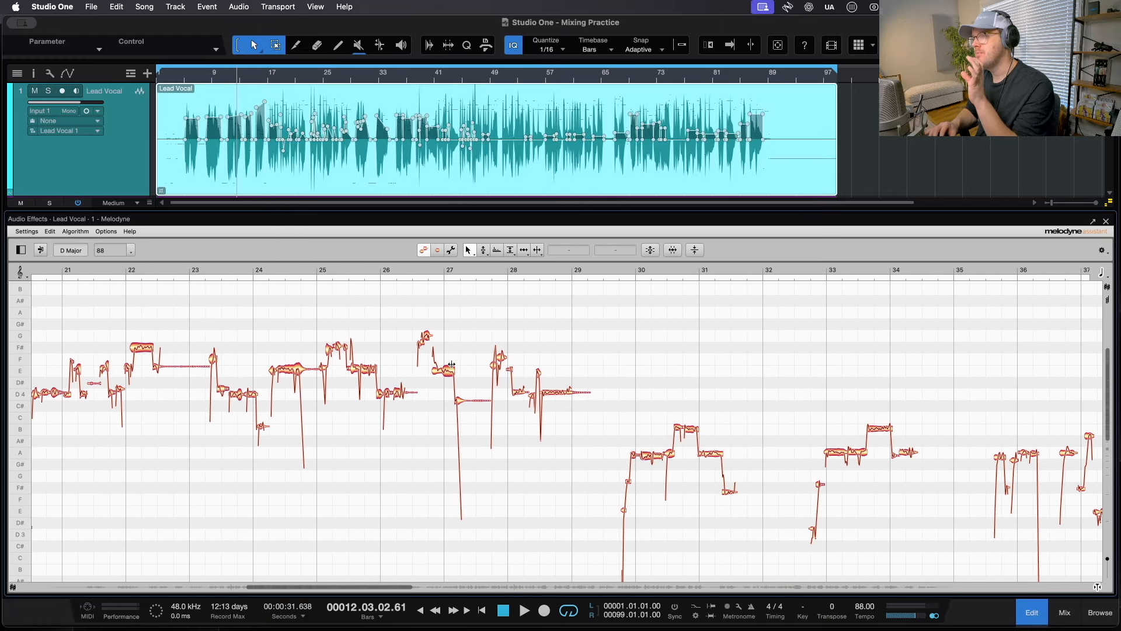
pyautogui.hscroll(15, 506, 383)
pyautogui.scroll(3, 588, 383)
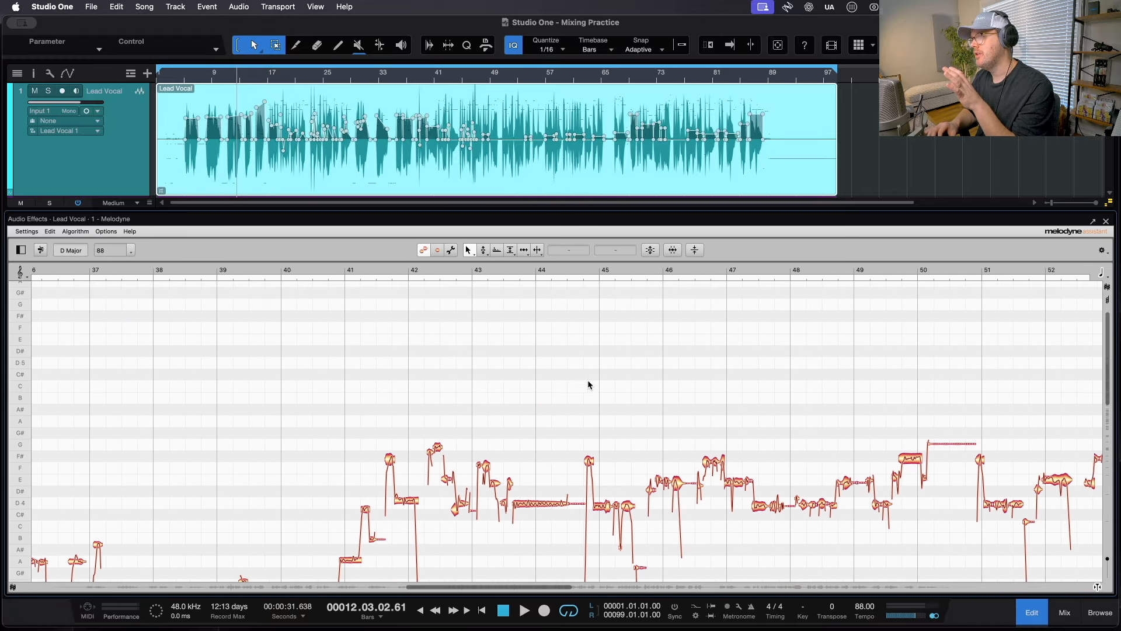
pyautogui.scroll(-2, 588, 385)
pyautogui.hscroll(-20, 588, 385)
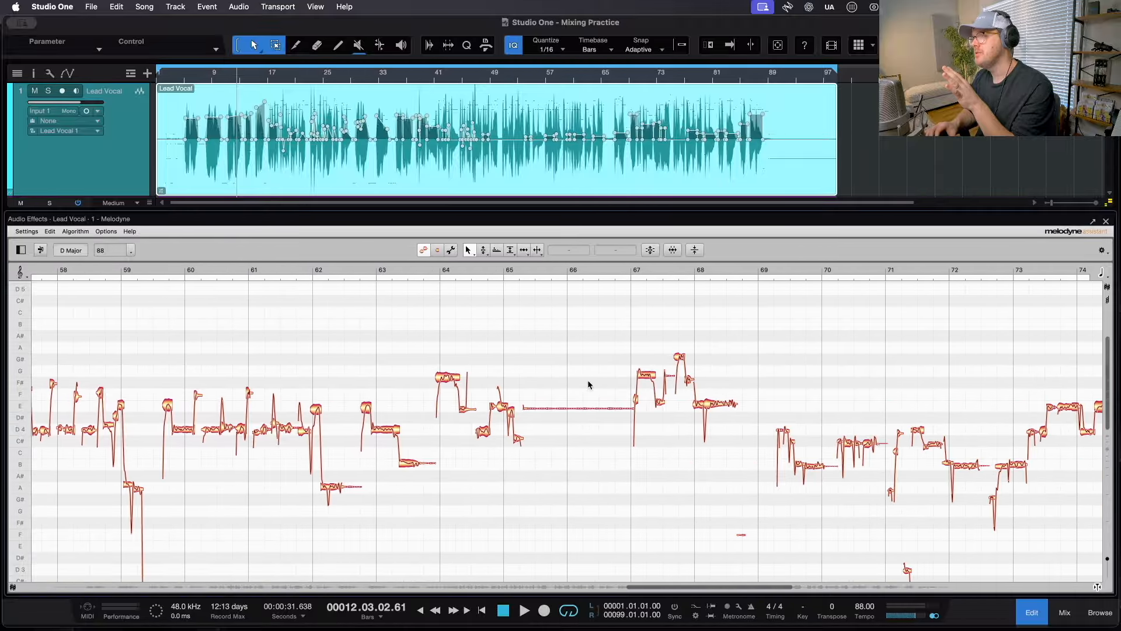
pyautogui.hscroll(-10, 588, 385)
pyautogui.scroll(-5, 520, 398)
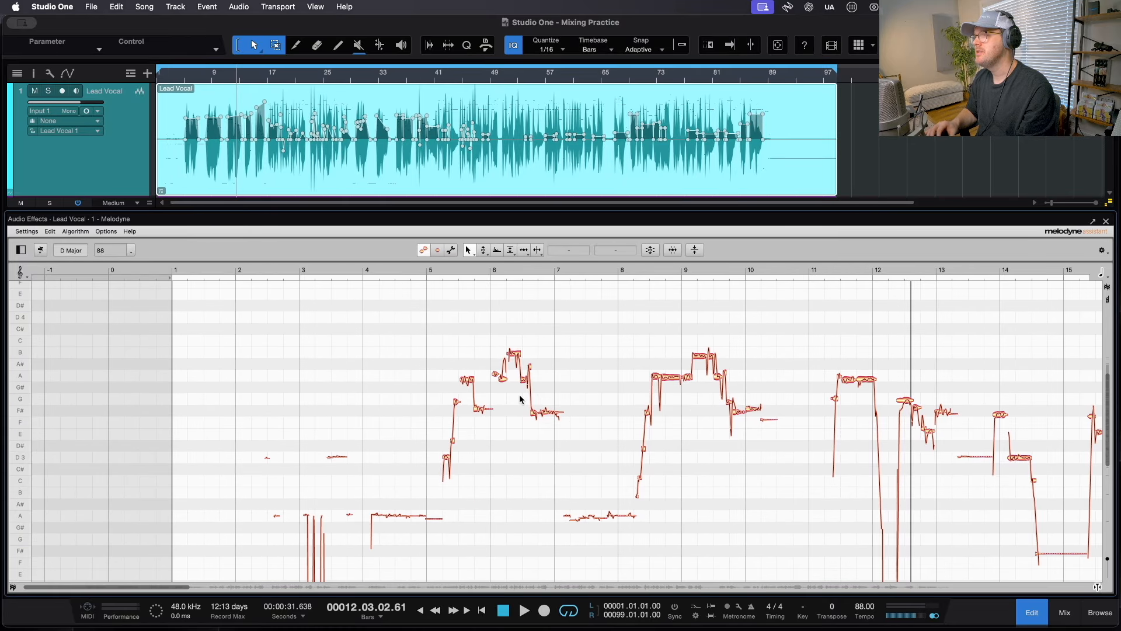
# Step: Examine the detected notes of the first vocal phrases around bars 5 to 10 in Melodyne, placing the playhead at bar 5
pyautogui.scroll(5, 520, 399)
pyautogui.scroll(2, 520, 399)
pyautogui.scroll(-1, 520, 400)
pyautogui.scroll(3, 520, 399)
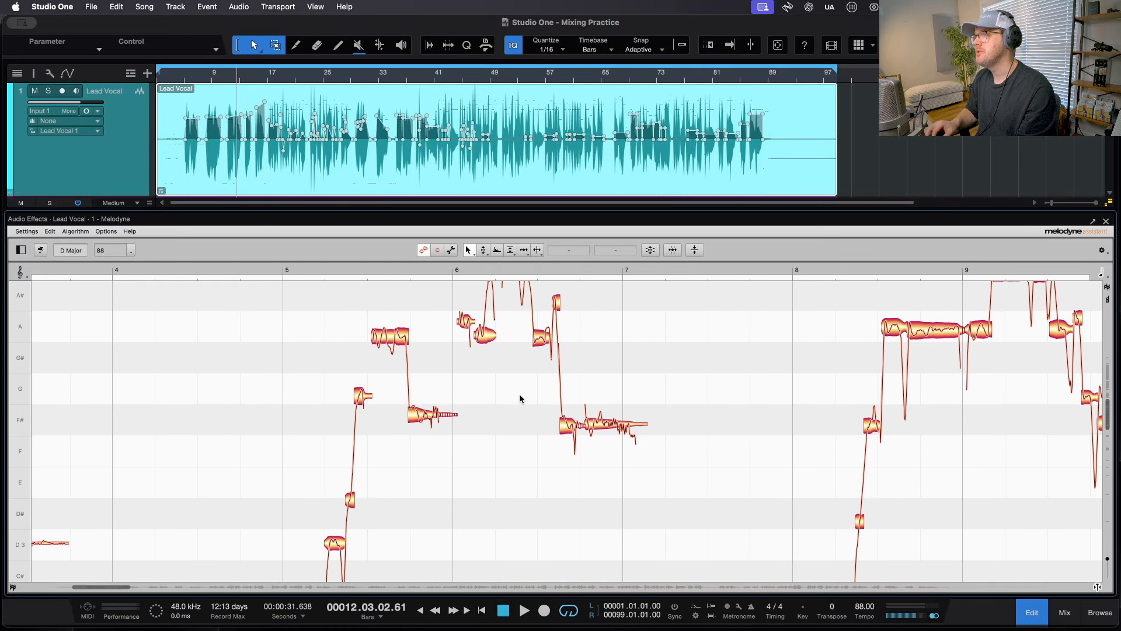
pyautogui.scroll(-6, 520, 399)
pyautogui.scroll(1, 520, 400)
pyautogui.scroll(-5, 519, 399)
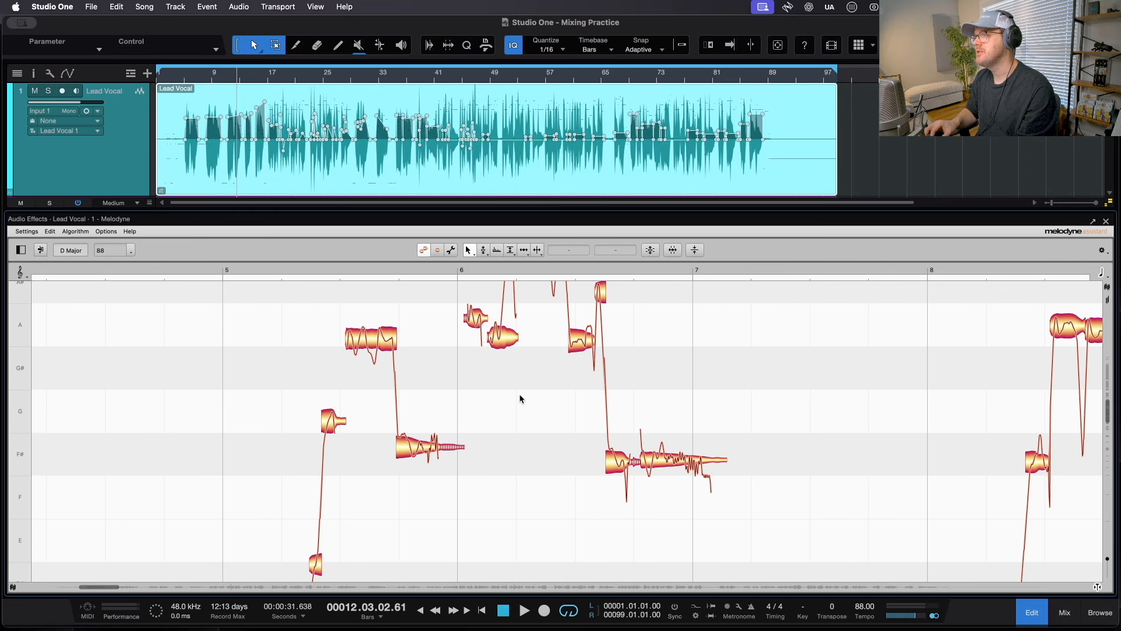
pyautogui.click(359, 271)
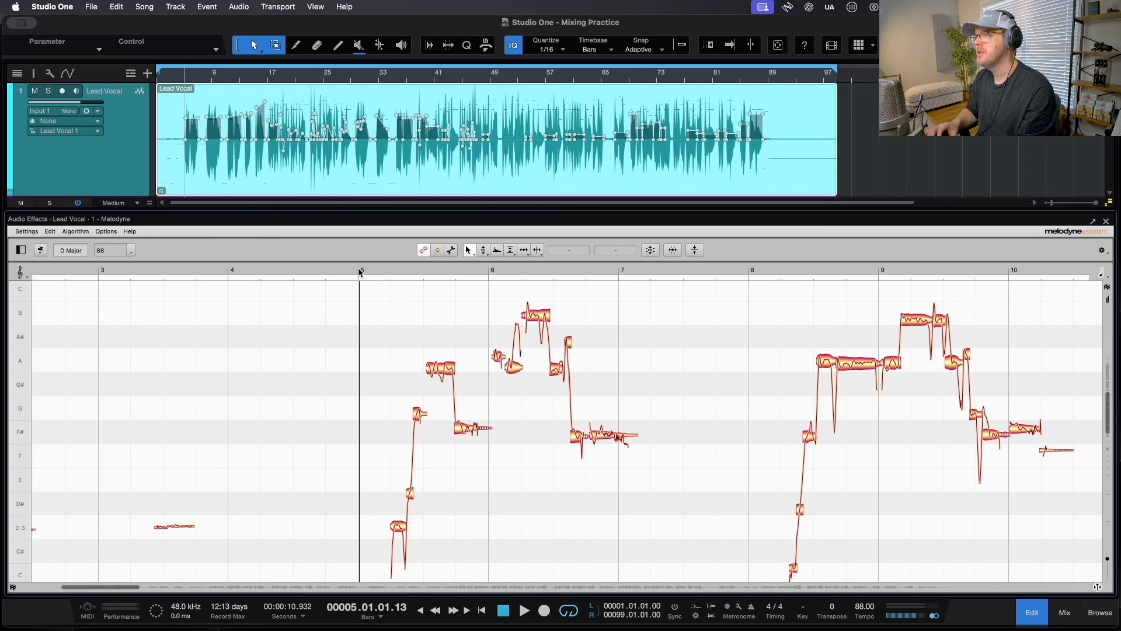
pyautogui.scroll(-5, 409, 397)
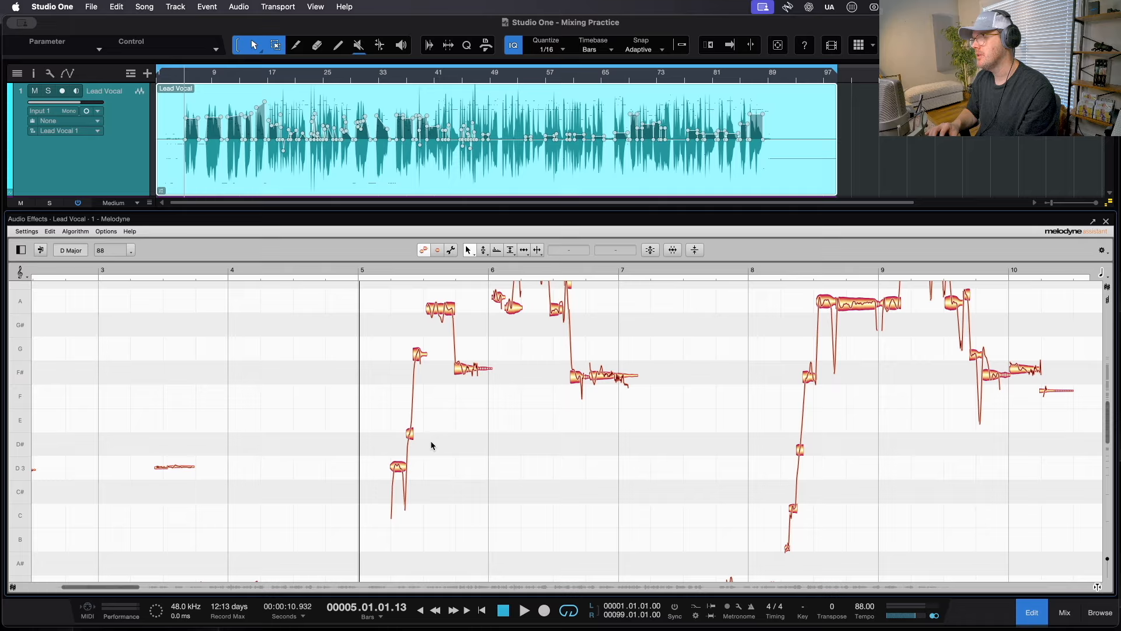
pyautogui.scroll(2, 433, 442)
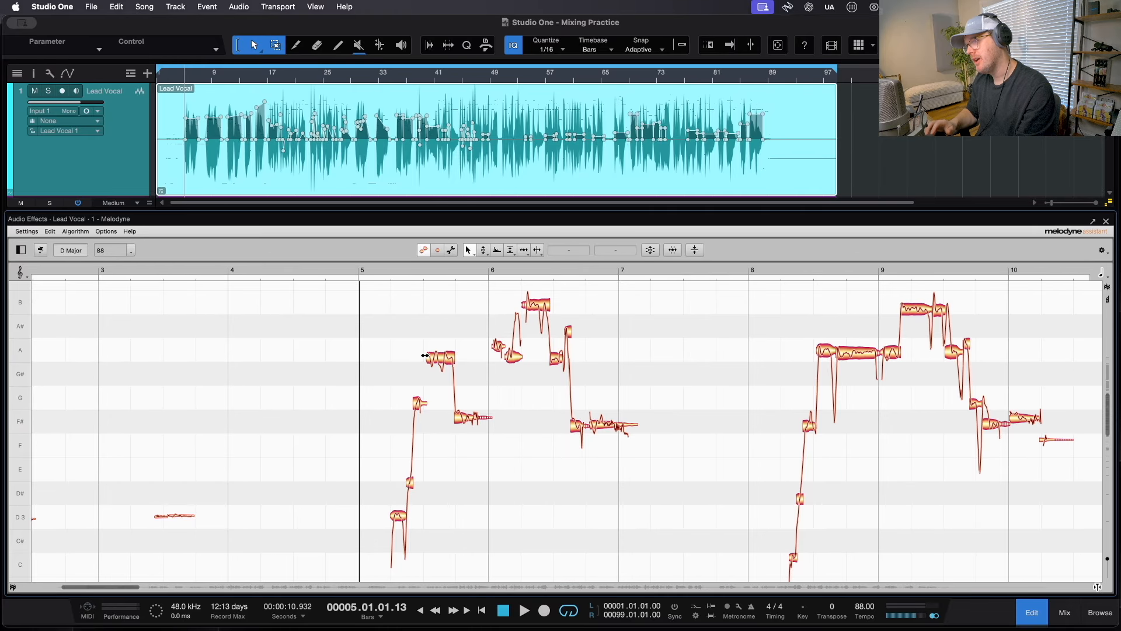
# Step: Solo the Lead Vocal track and play its first phrase from just before bar 5 to just past bar 7
pyautogui.click(345, 267)
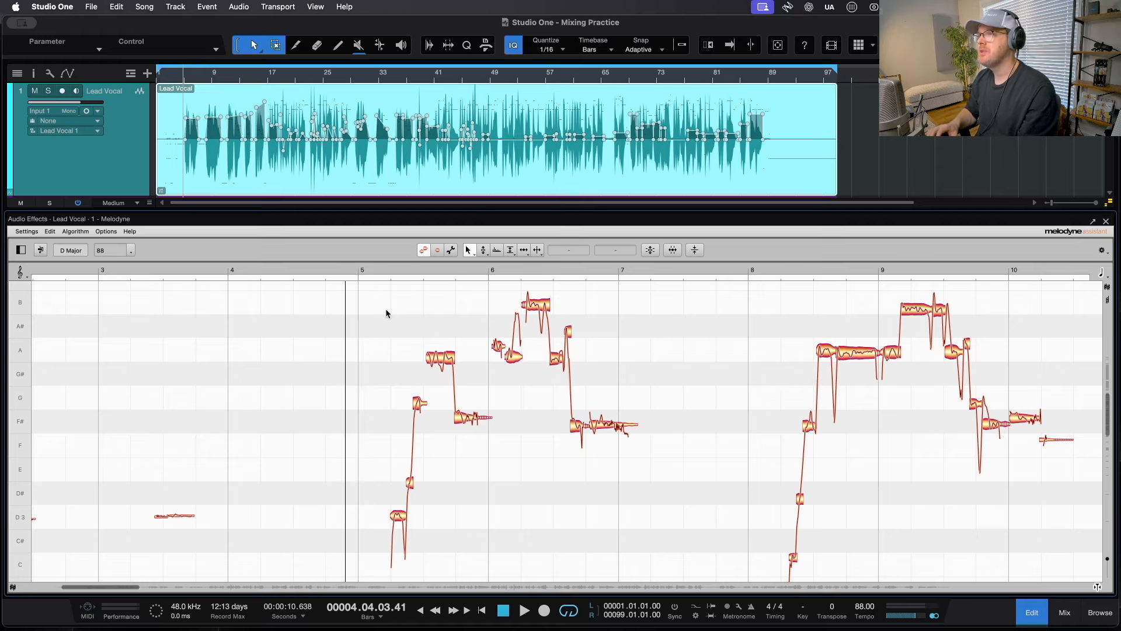
pyautogui.press('s')
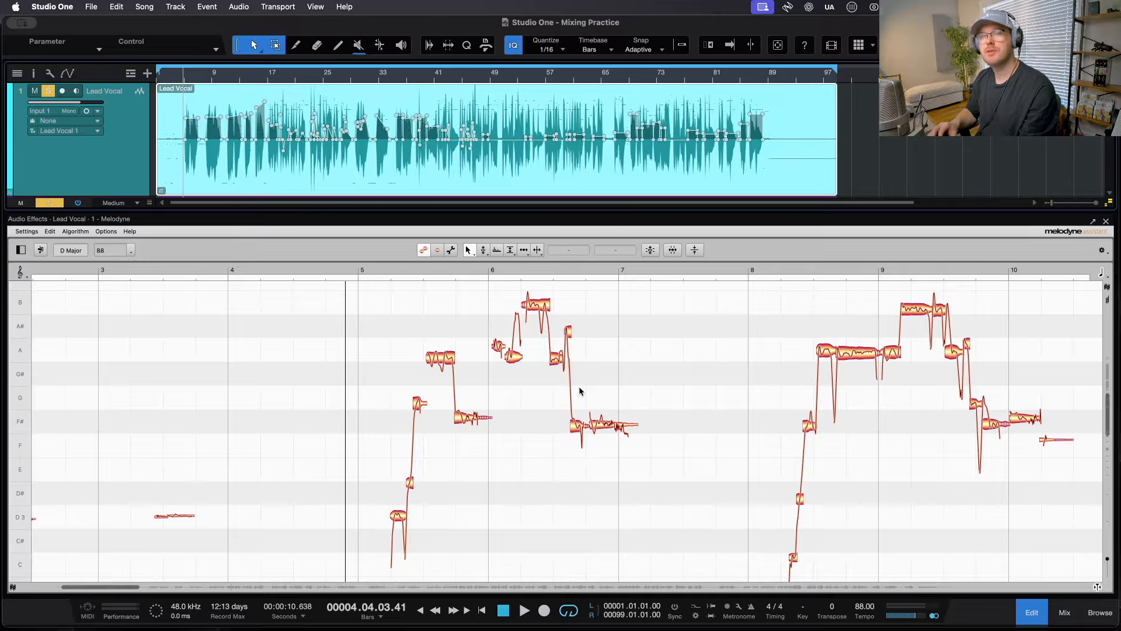
pyautogui.press('space')
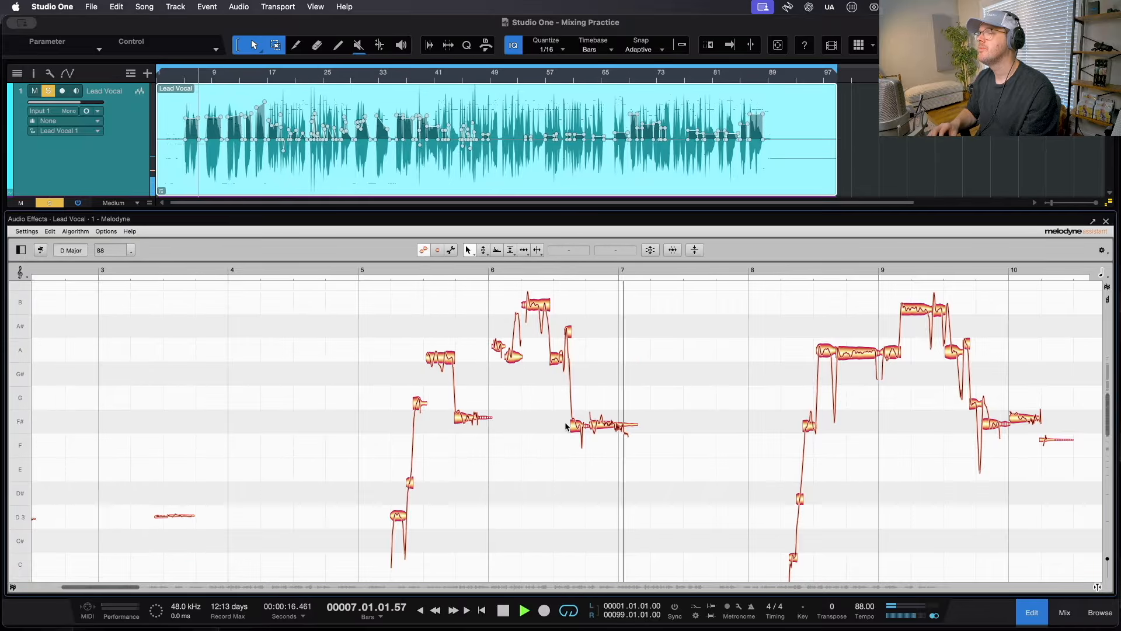
pyautogui.press('space')
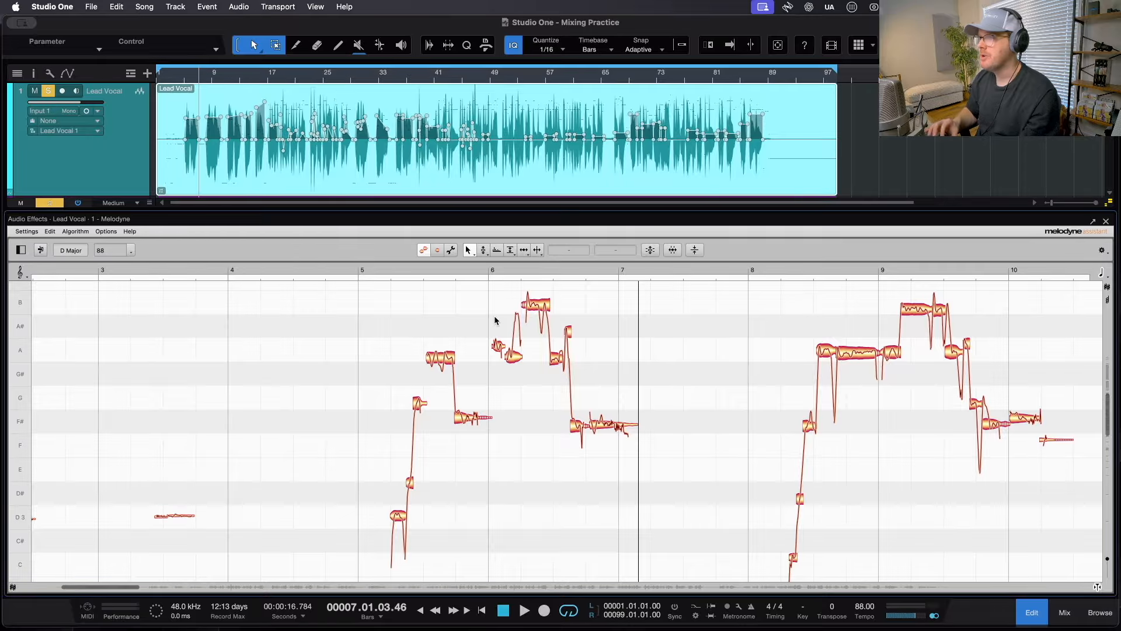
# Step: Select all detected notes of the lead vocal and examine them across the song, including the stray low ones
pyautogui.click(650, 251)
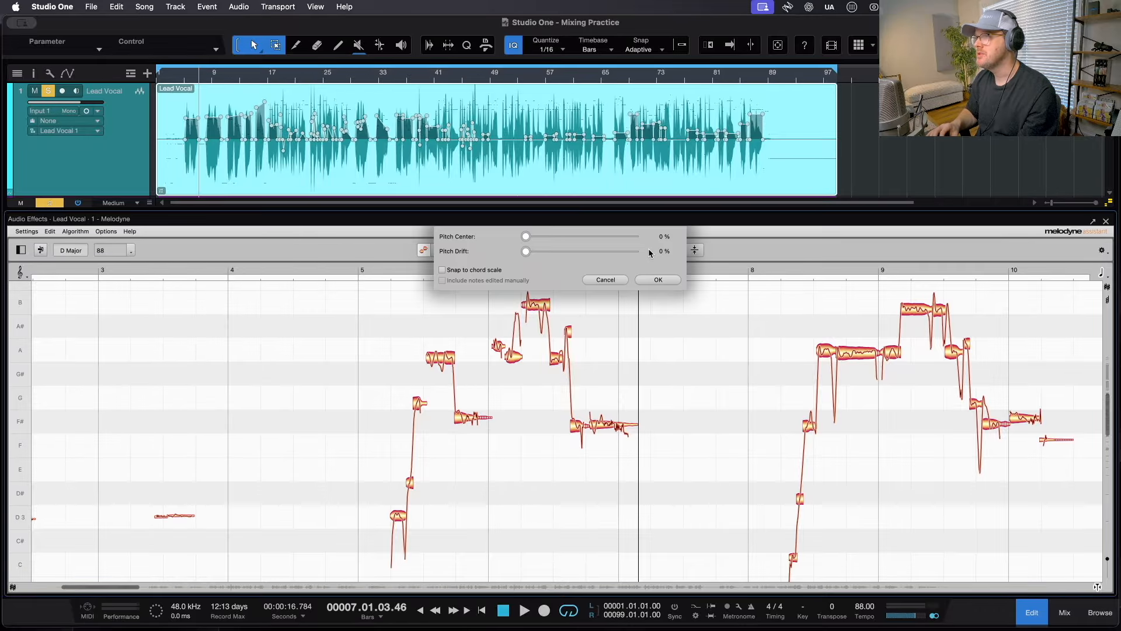
pyautogui.click(615, 280)
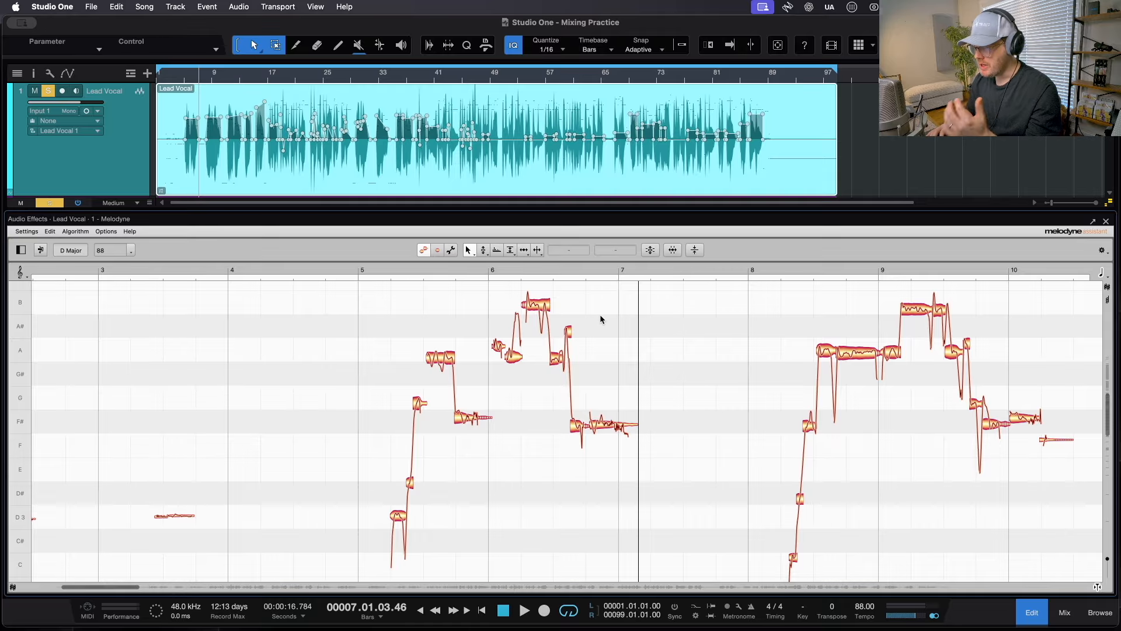
pyautogui.press('super+a')
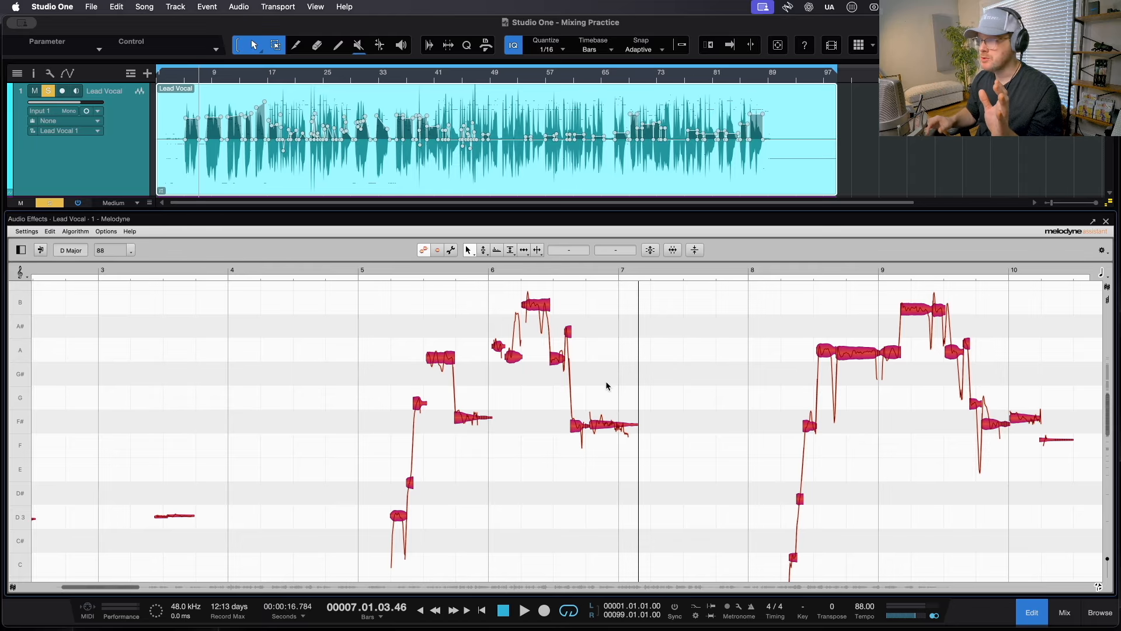
pyautogui.scroll(-10, 606, 385)
pyautogui.hscroll(20, 651, 331)
pyautogui.scroll(-5, 651, 331)
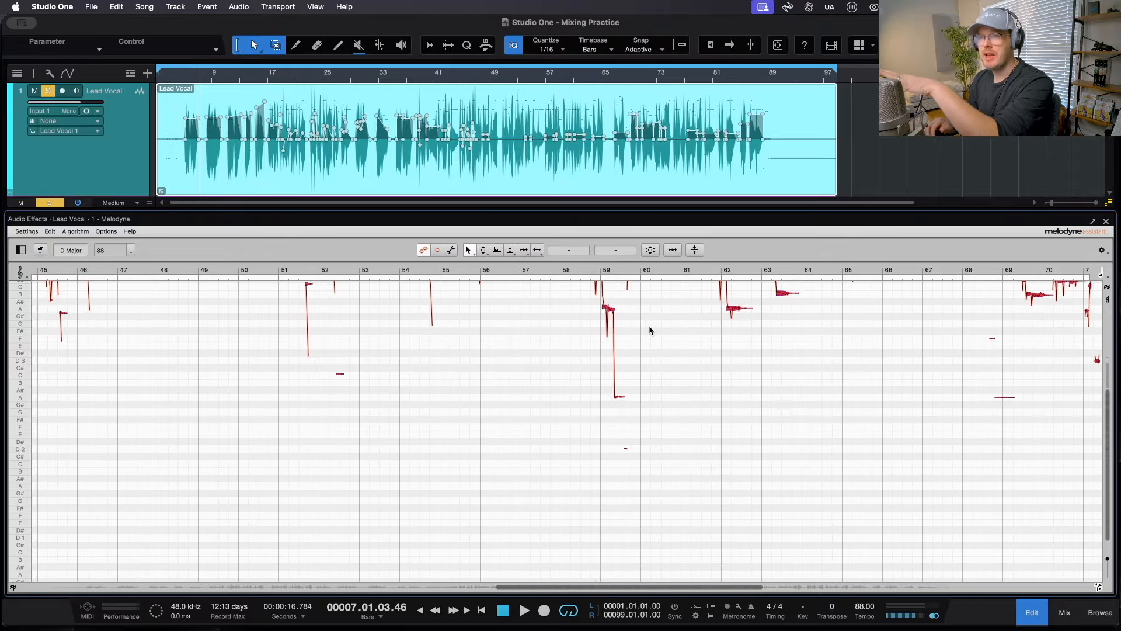
pyautogui.hscroll(-20, 650, 331)
pyautogui.scroll(5, 650, 330)
pyautogui.scroll(10, 651, 331)
pyautogui.hscroll(15, 561, 368)
pyautogui.scroll(-8, 363, 458)
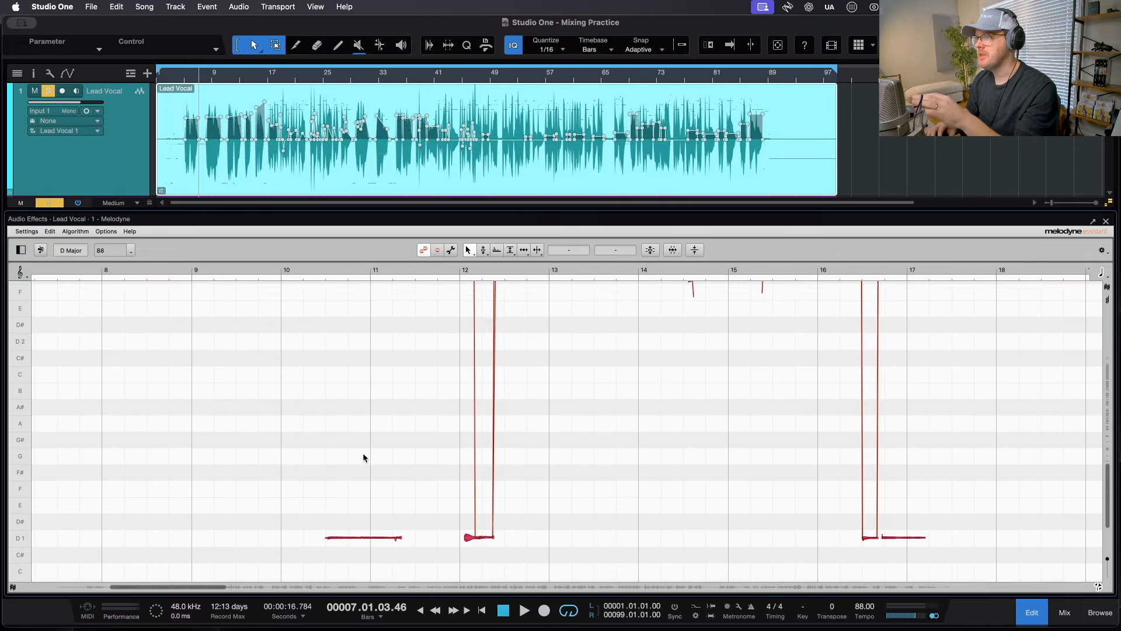
pyautogui.scroll(6, 363, 456)
pyautogui.hscroll(-10, 363, 456)
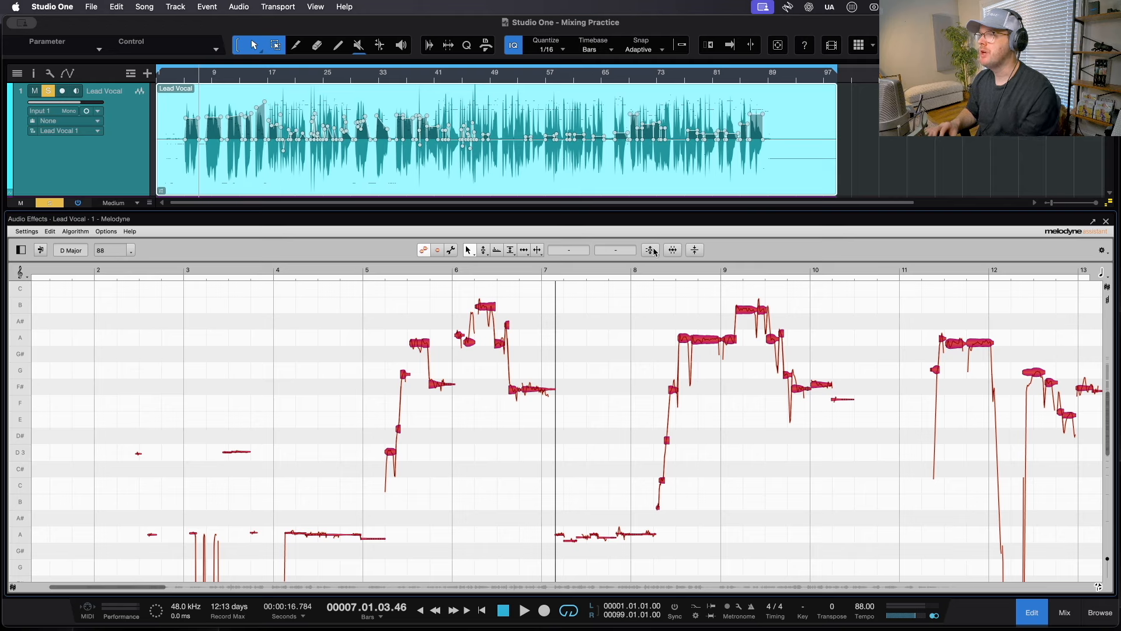
# Step: Correct the Pitch Center of all selected notes by 100 % and play the first phrase from just before bar 5
pyautogui.click(653, 251)
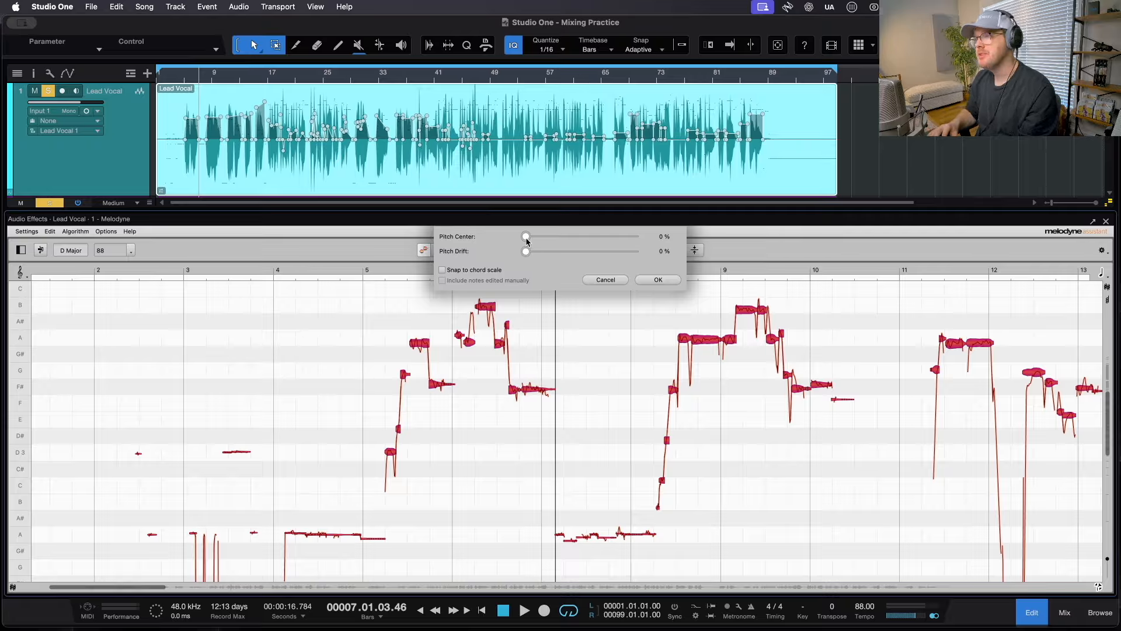
pyautogui.moveTo(533, 236); pyautogui.dragTo(653, 242)
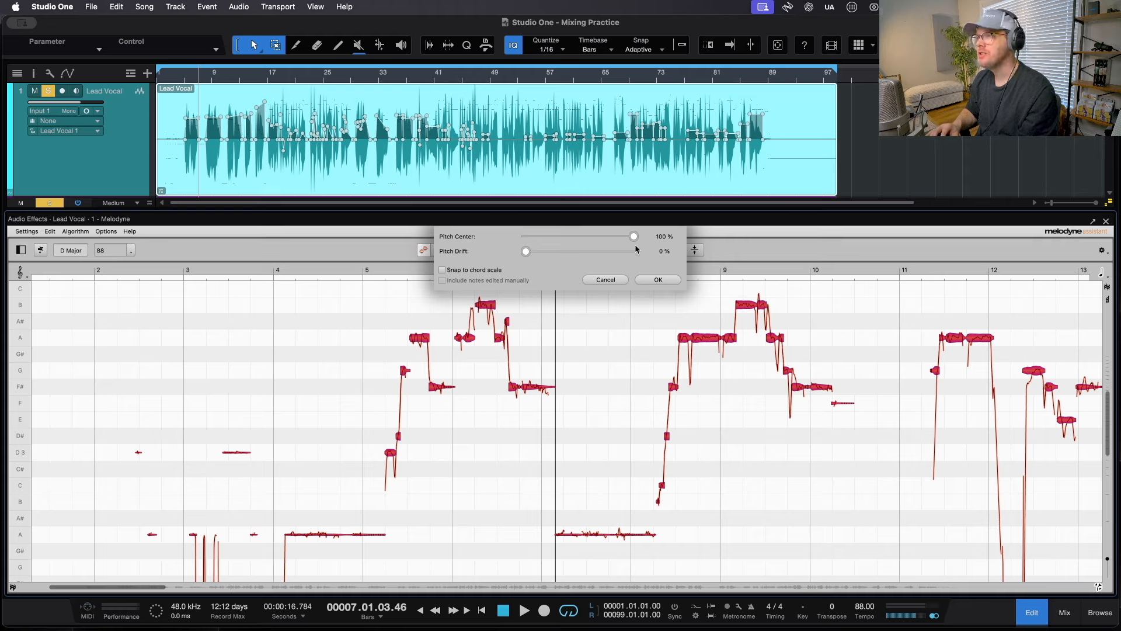
pyautogui.click(645, 279)
pyautogui.click(361, 270)
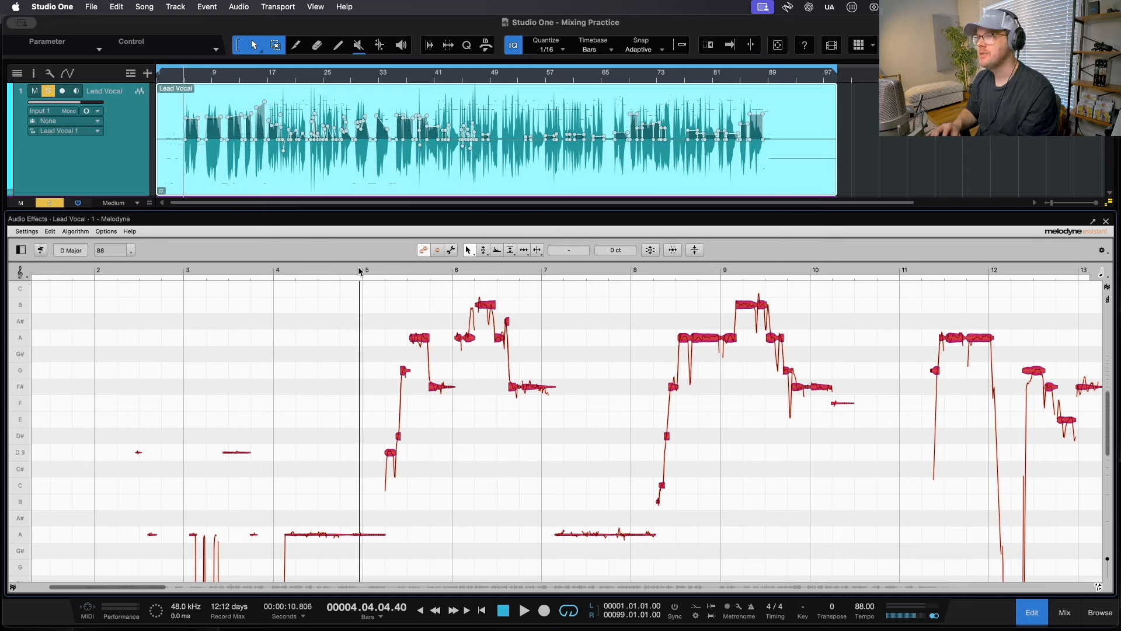
pyautogui.press('space')
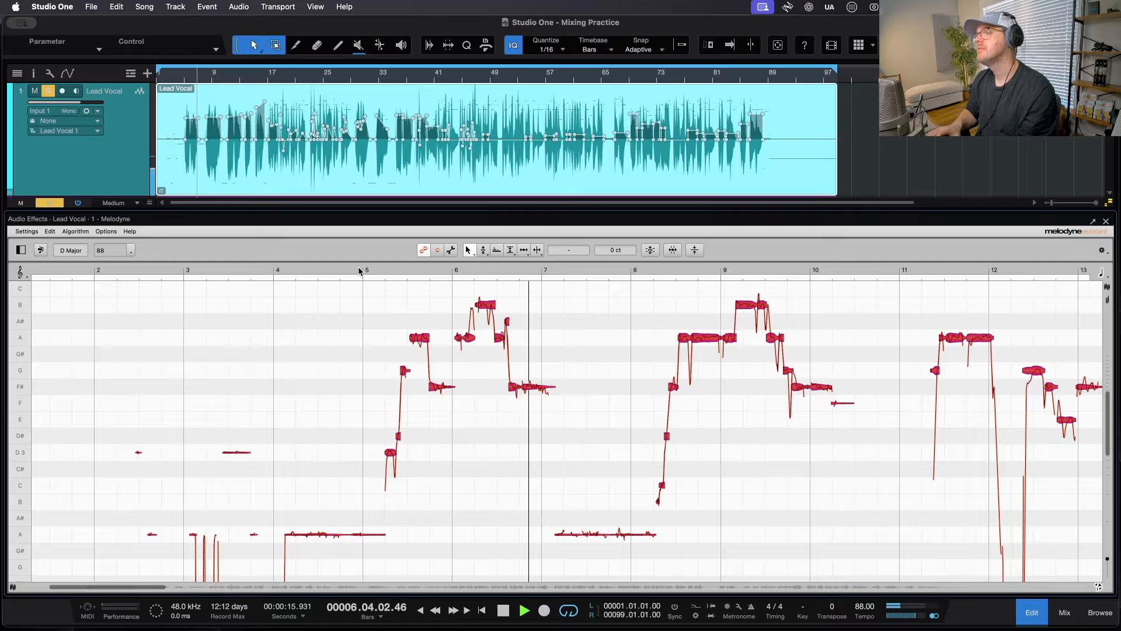
pyautogui.press('space')
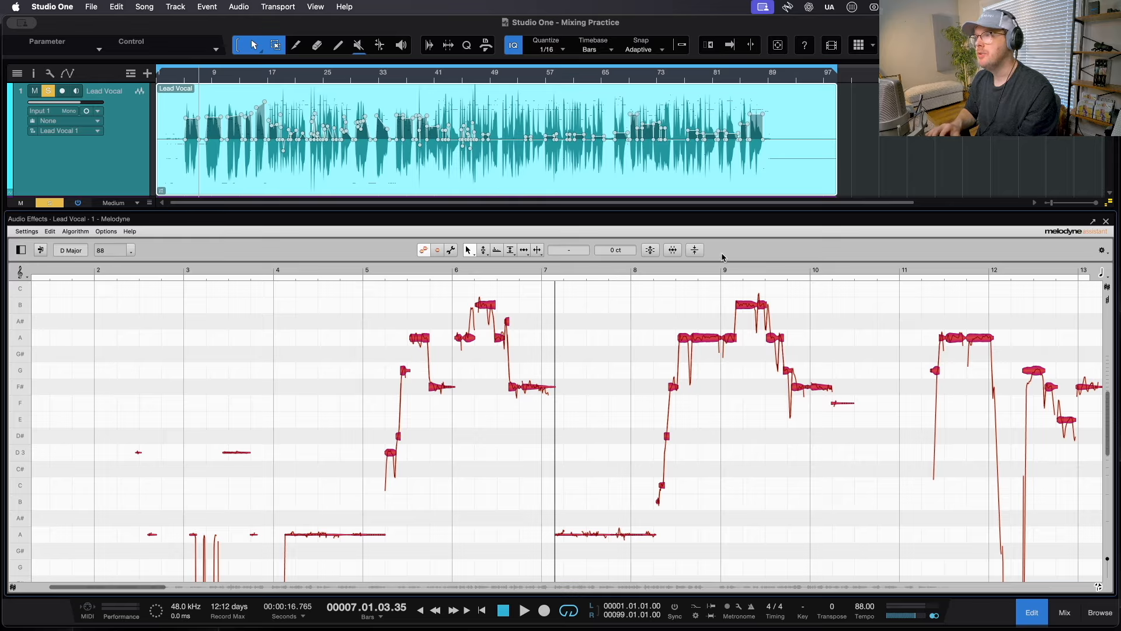
# Step: Set both Pitch Center and Pitch Drift to 100 % for all notes and play the first phrase from bar 5
pyautogui.click(649, 250)
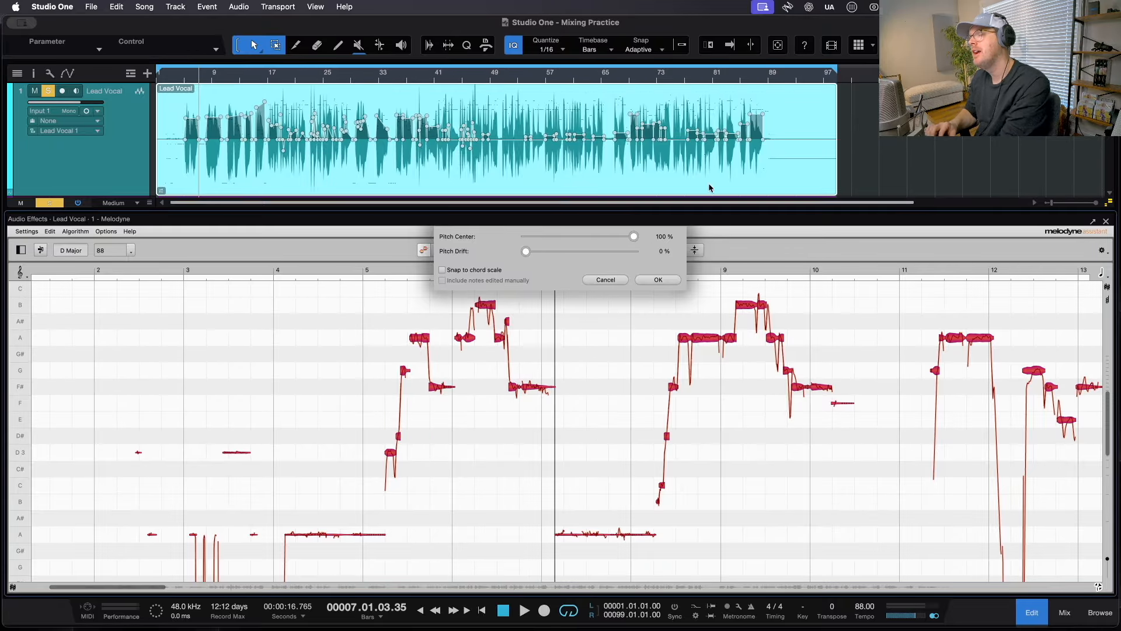
pyautogui.moveTo(573, 236); pyautogui.dragTo(651, 258)
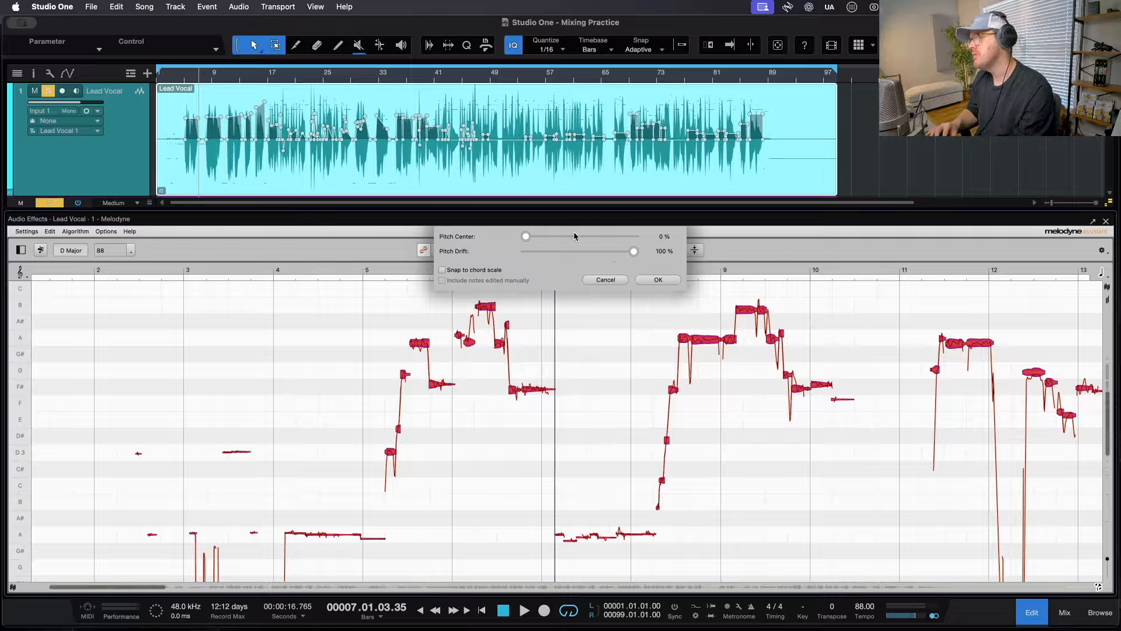
pyautogui.moveTo(575, 236); pyautogui.dragTo(669, 243)
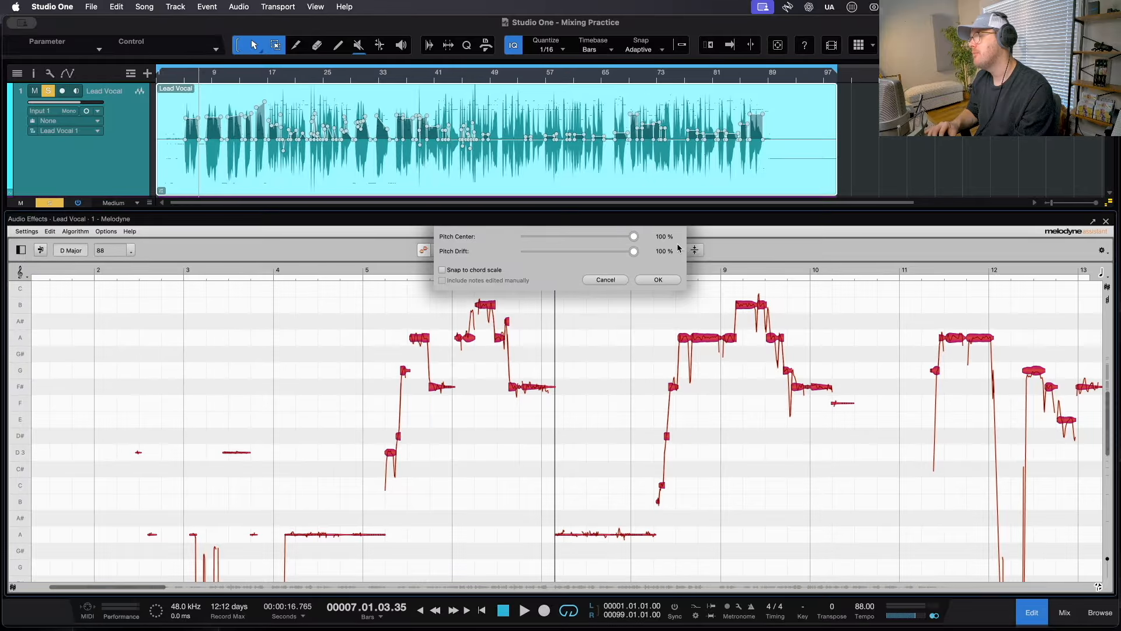
pyautogui.click(656, 281)
pyautogui.click(366, 269)
pyautogui.press('space')
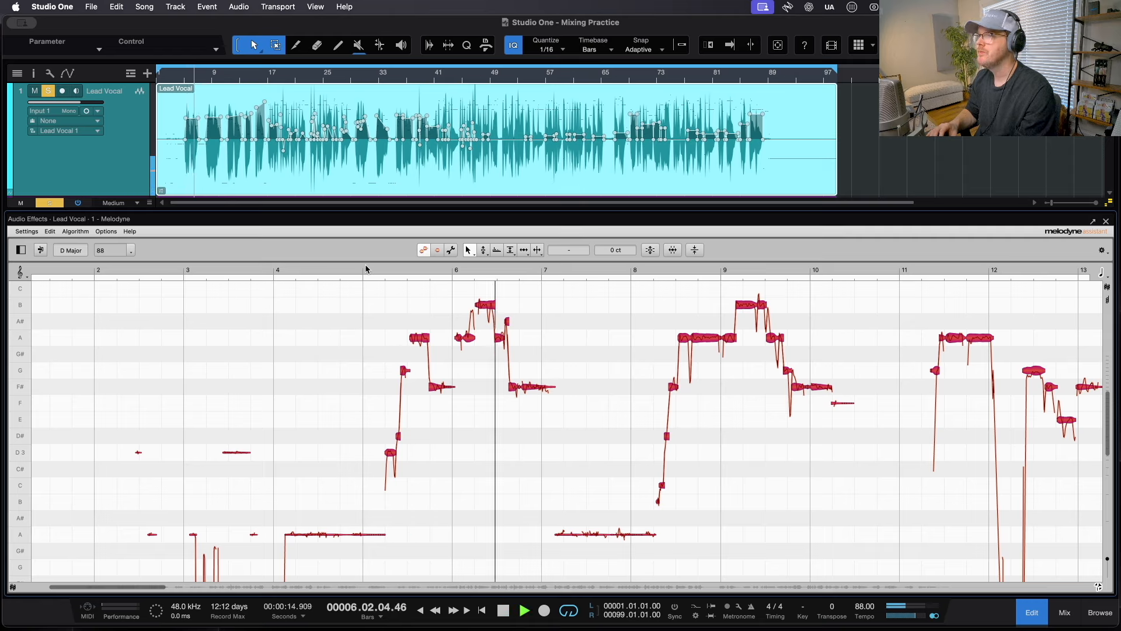
pyautogui.press('space')
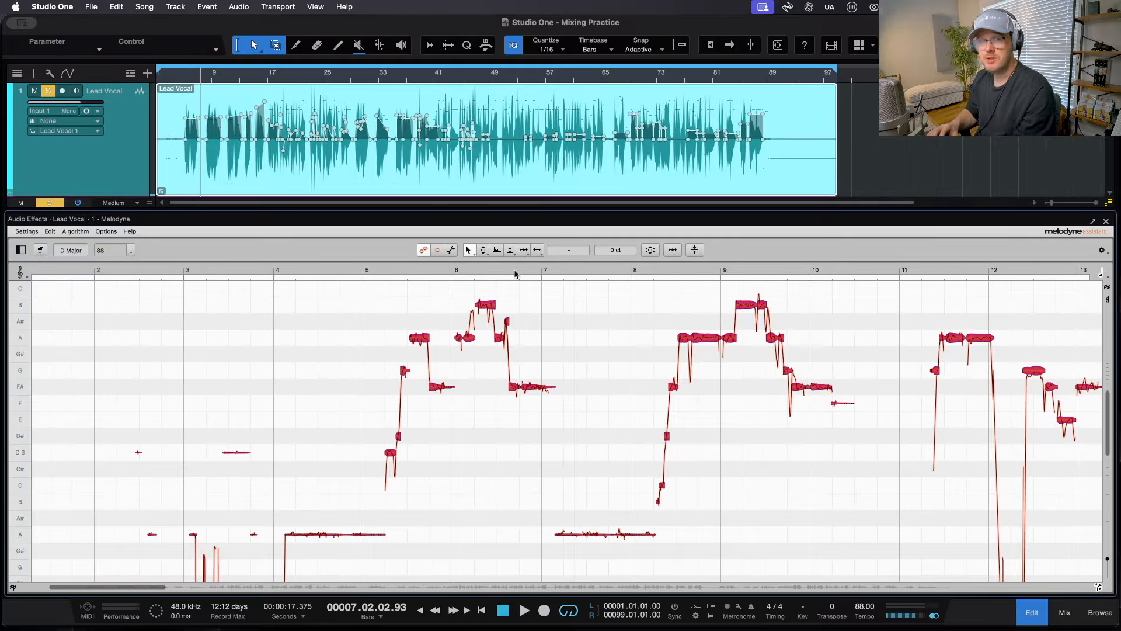
# Step: Play the soloed vocal from the middle of bar 3 up to the start of the first phrase in bar 5
pyautogui.click(231, 273)
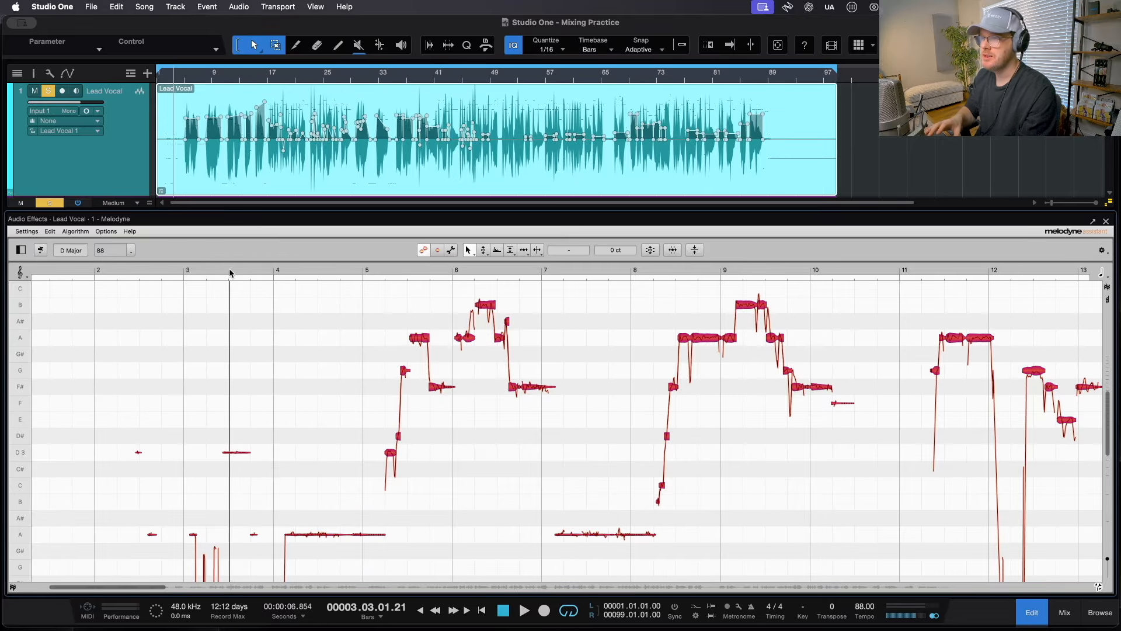
pyautogui.press('space')
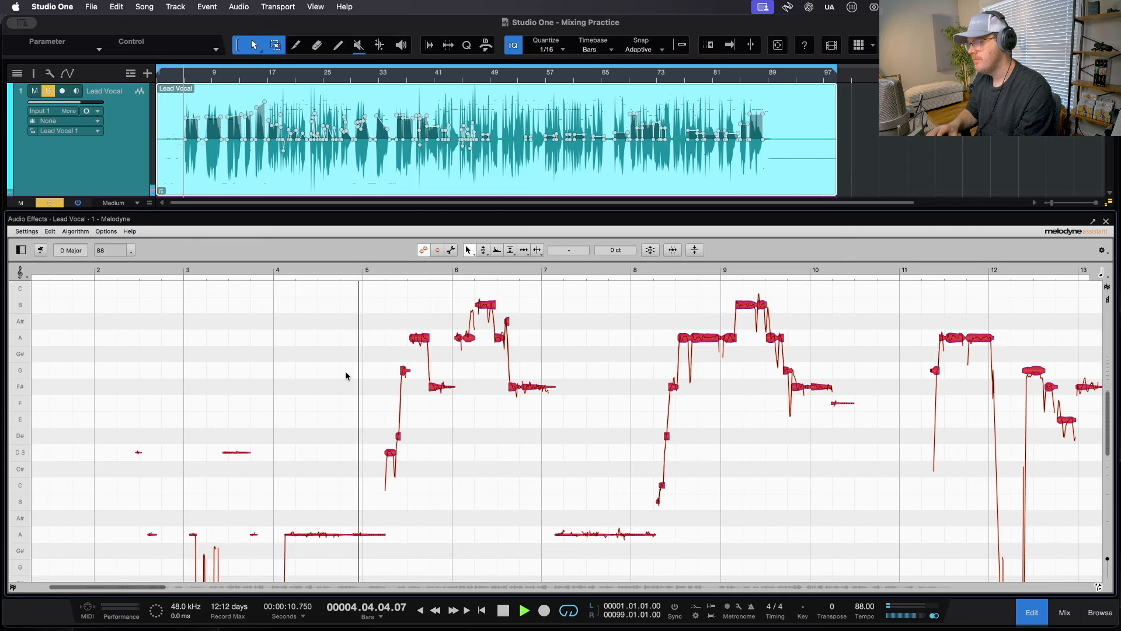
pyautogui.press('space')
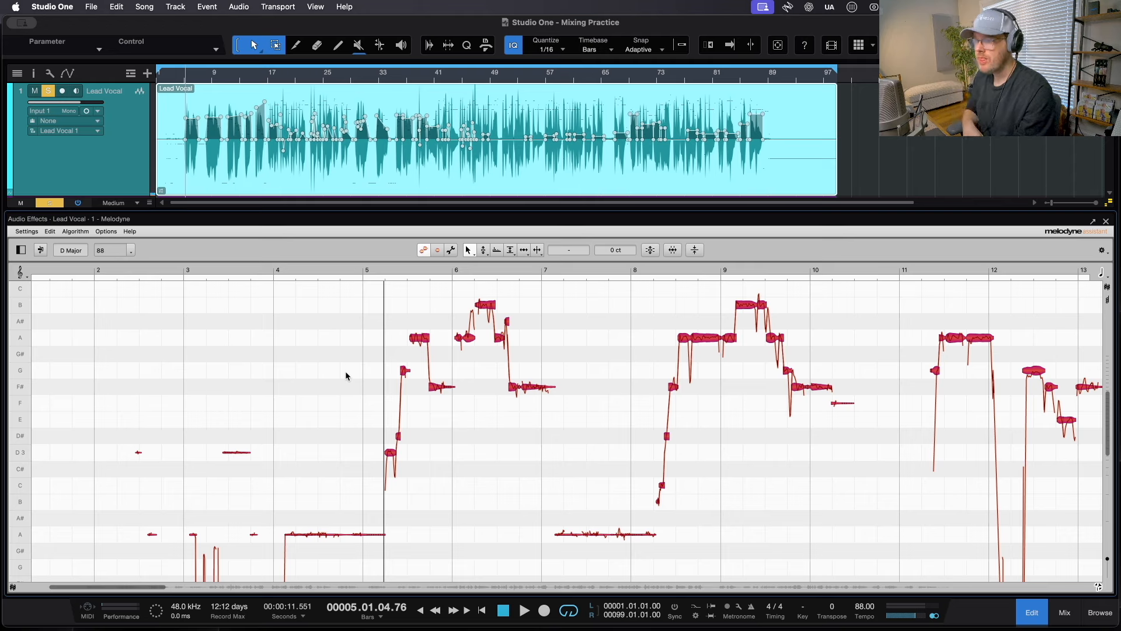
# Step: Reset Pitch Drift and Pitch Center to 0 % for all selected notes and deselect them
pyautogui.click(650, 250)
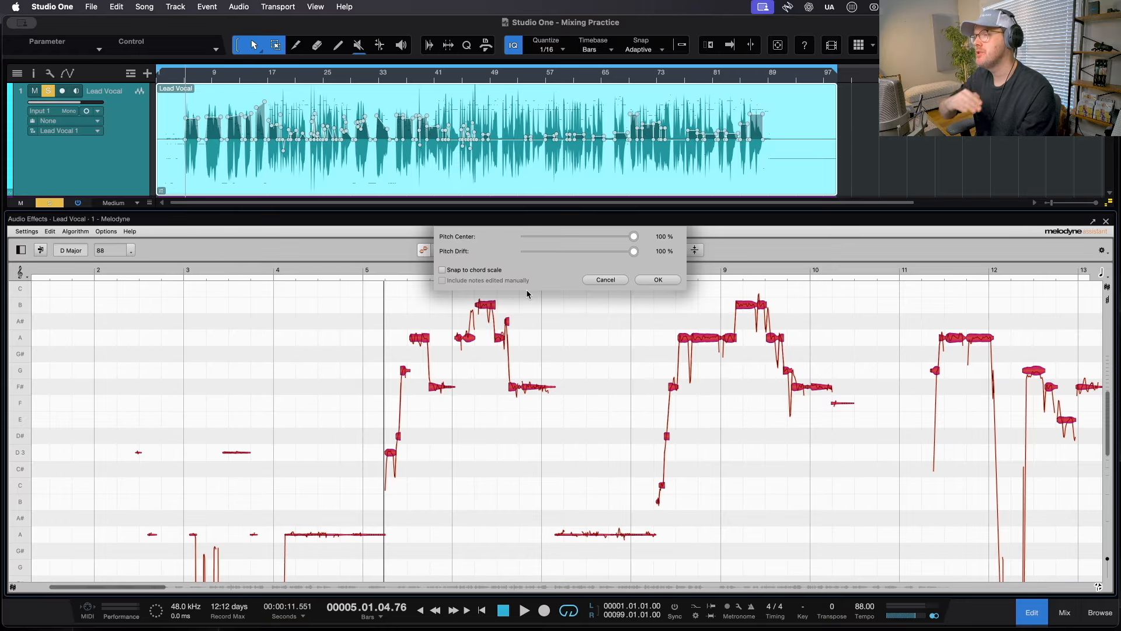
pyautogui.click(525, 251)
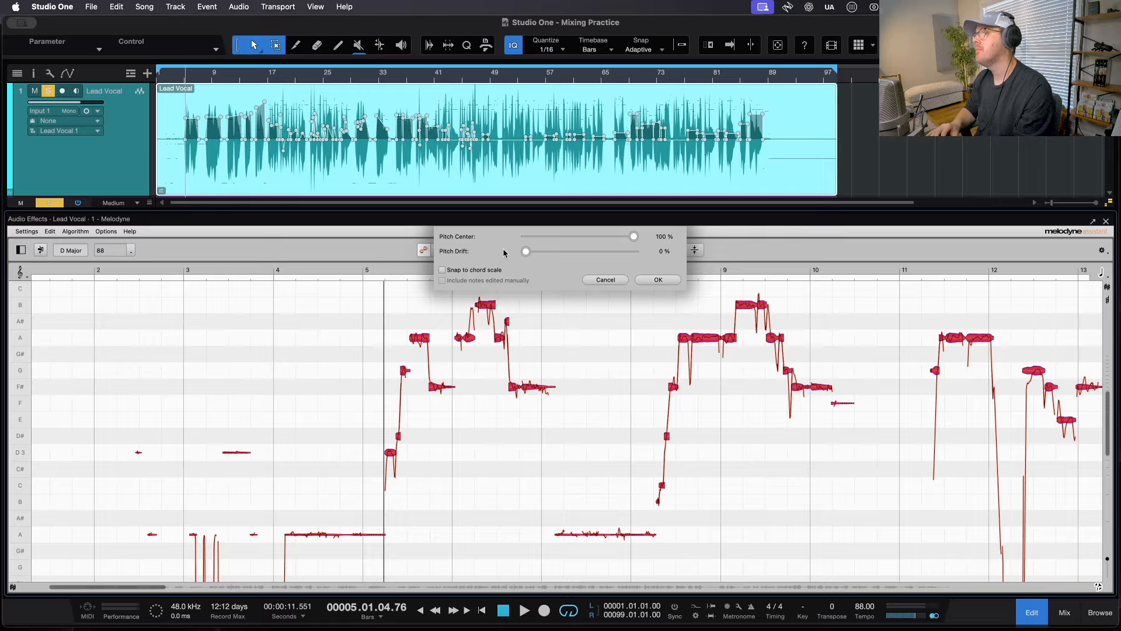
pyautogui.click(529, 236)
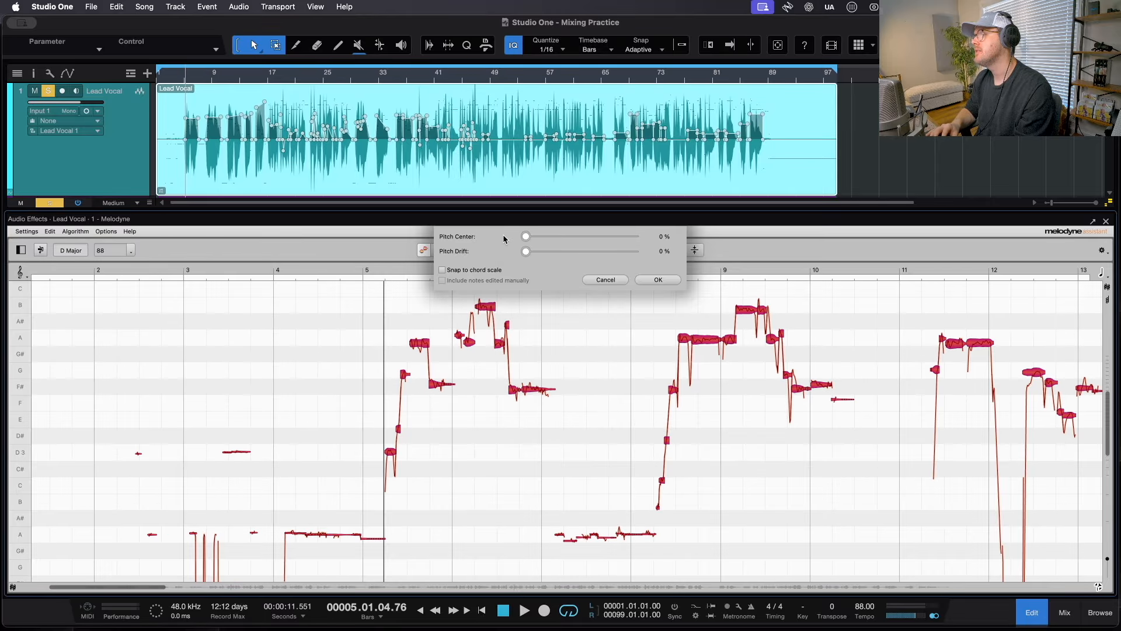
pyautogui.click(657, 281)
pyautogui.click(387, 379)
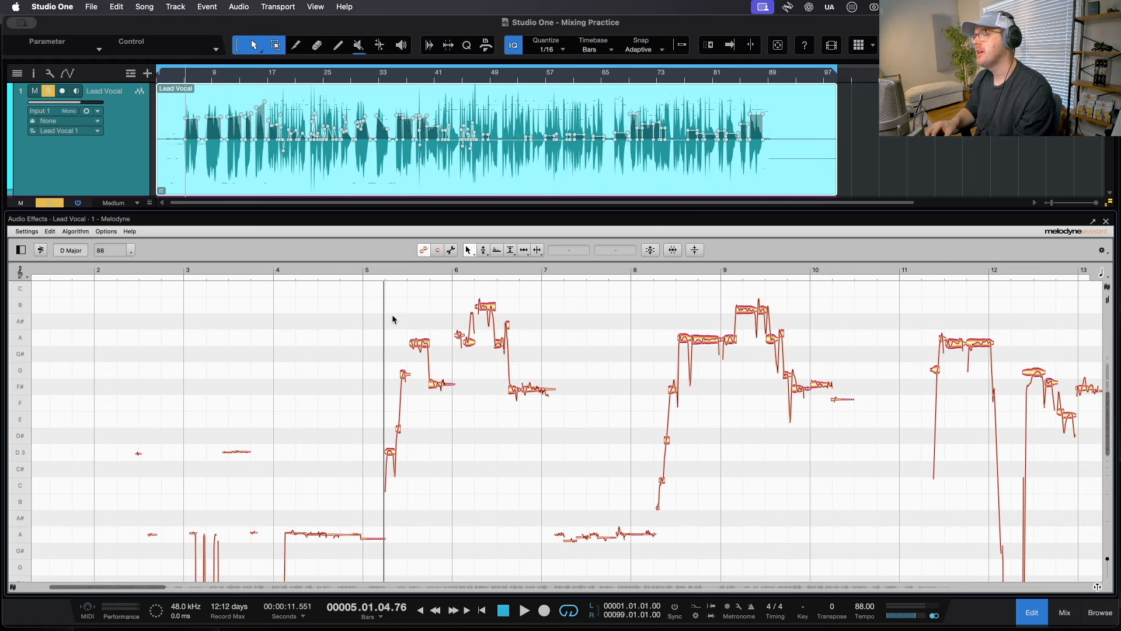
# Step: With the Pitch tool, raise the sustained A 3 note in bar 5 to +8 ct
pyautogui.scroll(3, 391, 315)
pyautogui.scroll(-3, 391, 314)
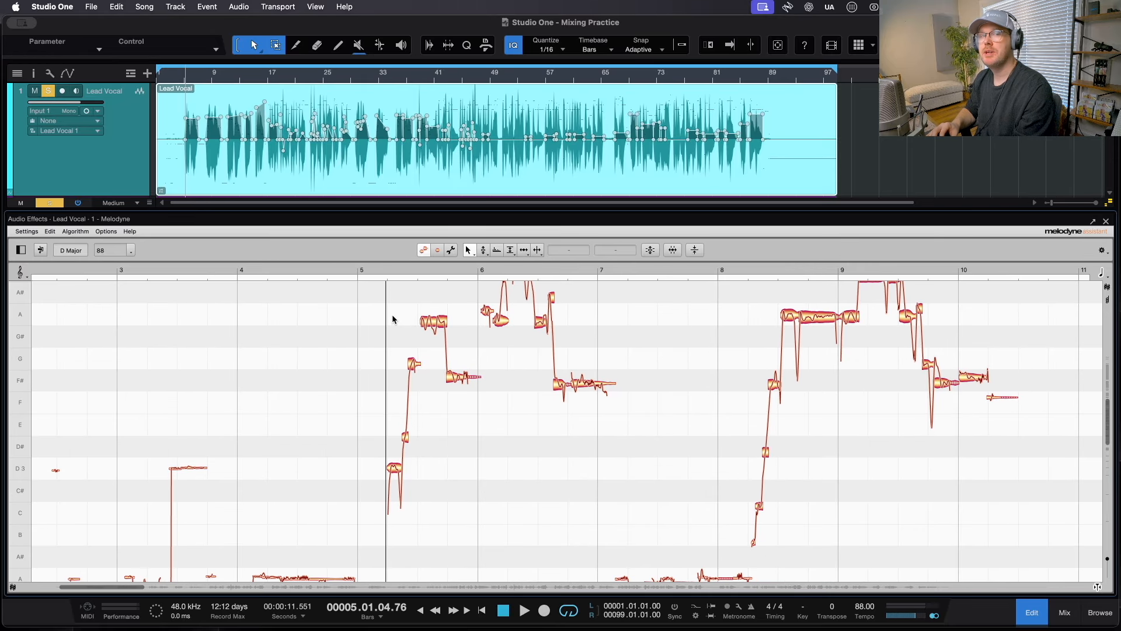
pyautogui.click(484, 250)
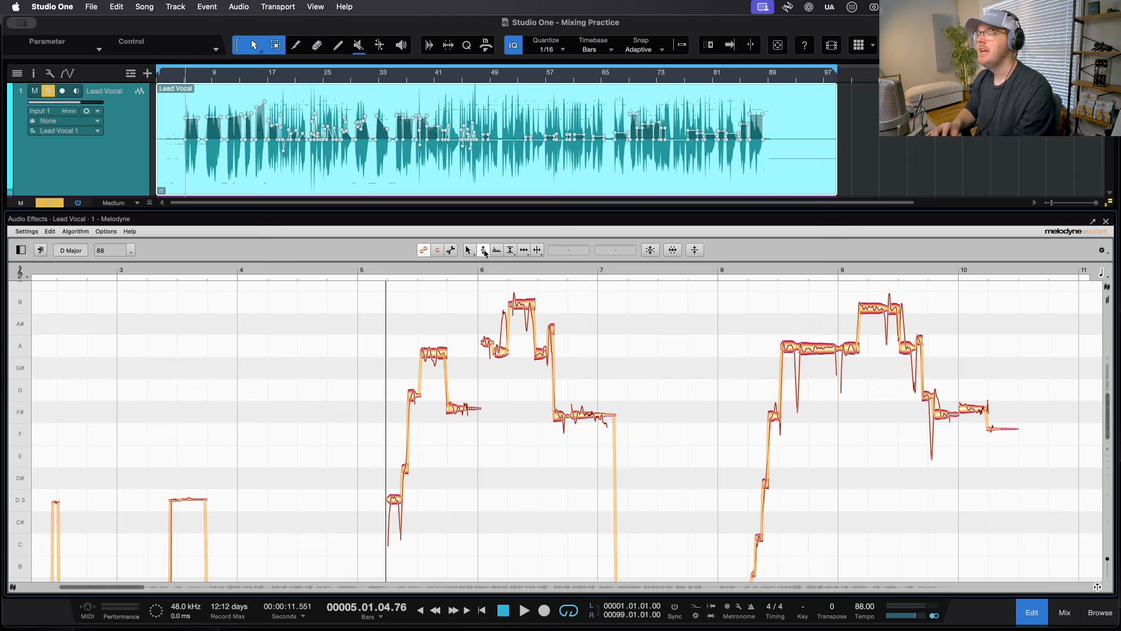
pyautogui.click(484, 252)
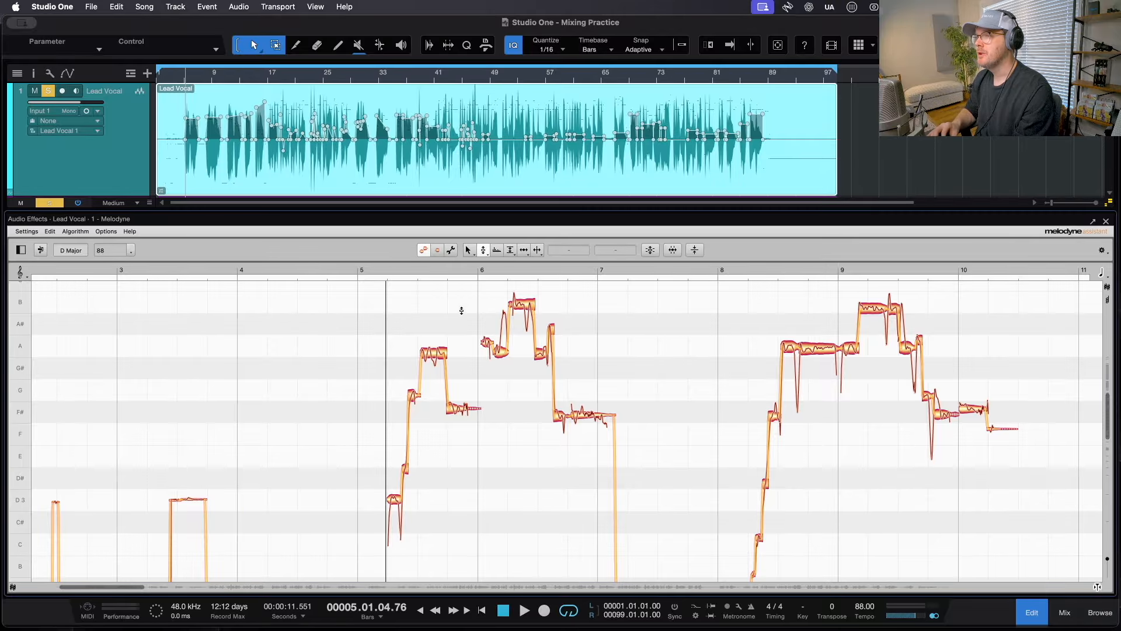
pyautogui.click(435, 350)
pyautogui.moveTo(437, 350); pyautogui.dragTo(436, 344)
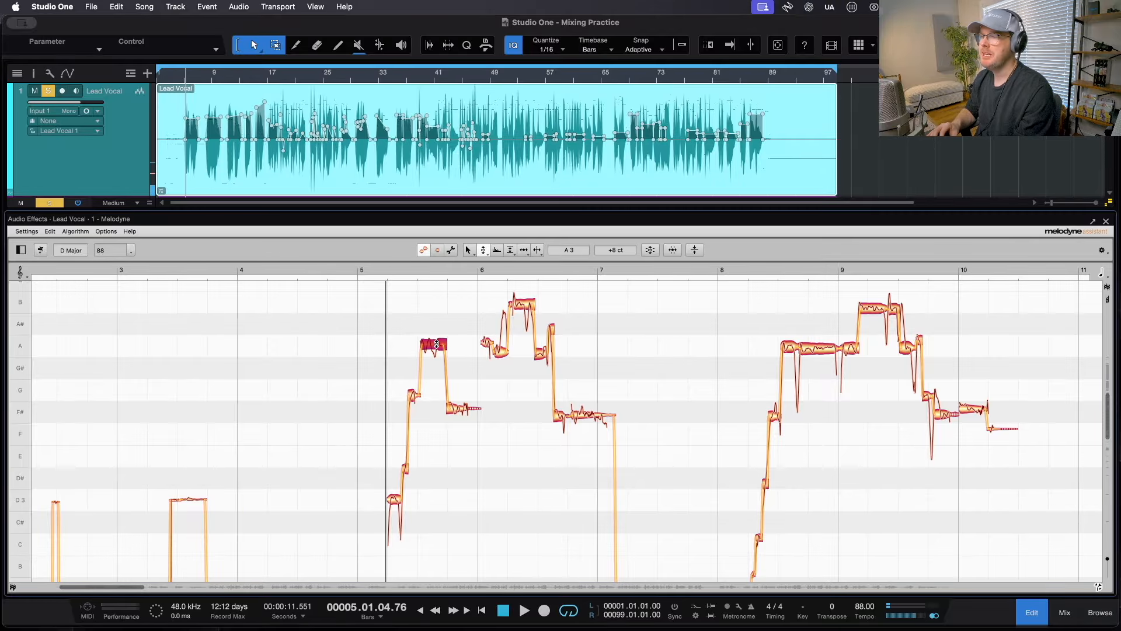
# Step: Fine-tune bar 5's closing F# 3 note to +6 ct, the G 3 note to +9 ct and the E 3 note to -6 ct
pyautogui.click(455, 412)
pyautogui.moveTo(454, 412); pyautogui.dragTo(454, 415)
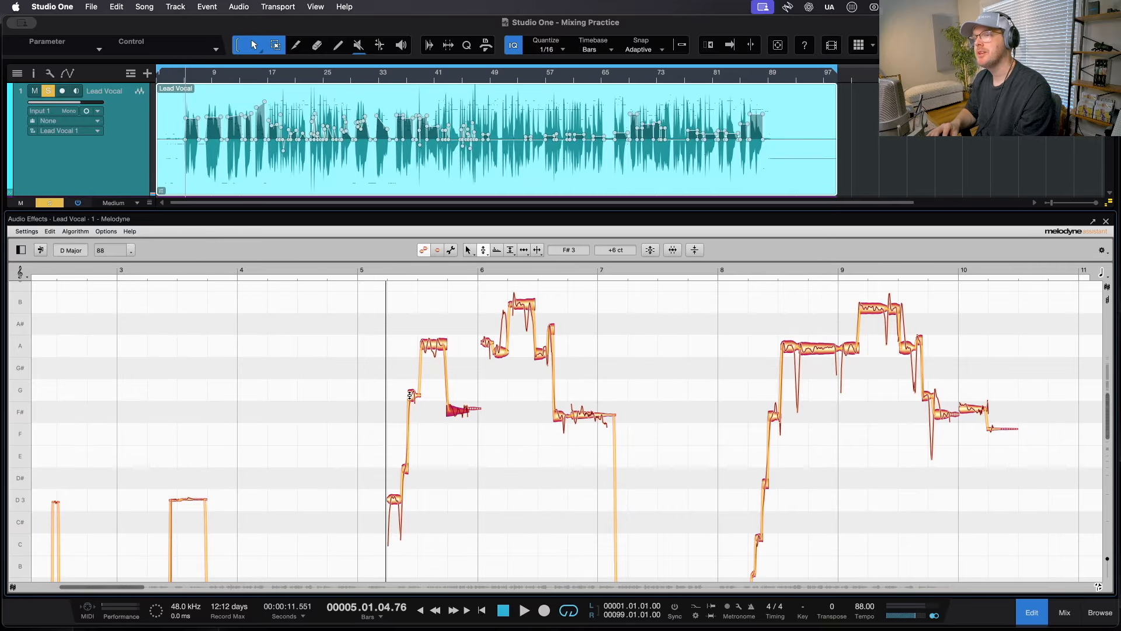
pyautogui.moveTo(410, 395); pyautogui.dragTo(411, 388)
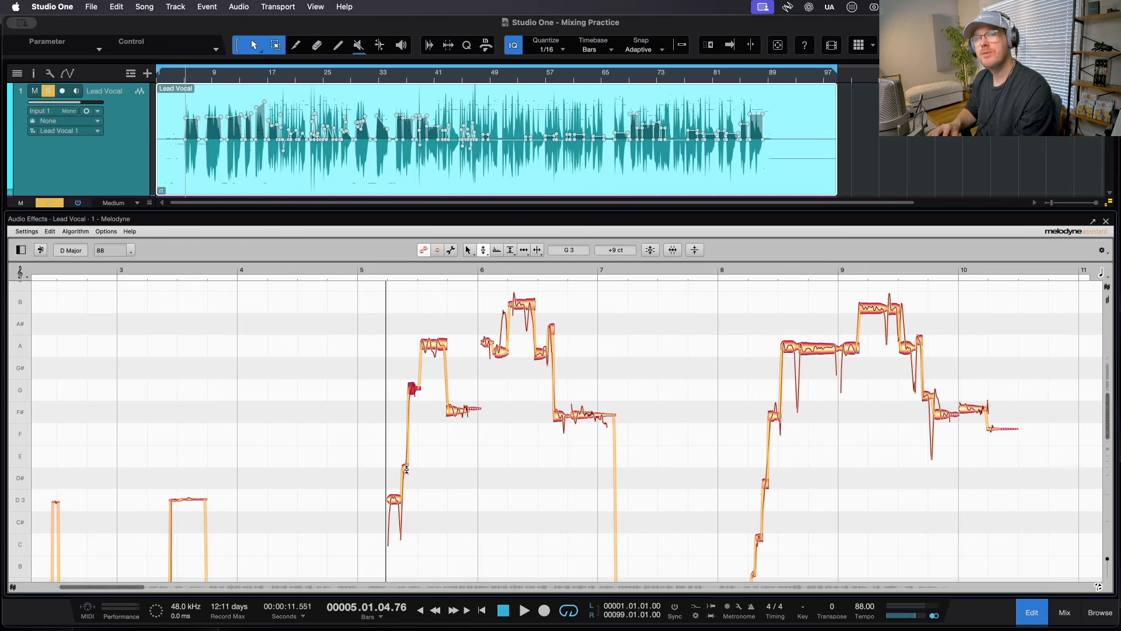
pyautogui.moveTo(406, 470); pyautogui.dragTo(407, 458)
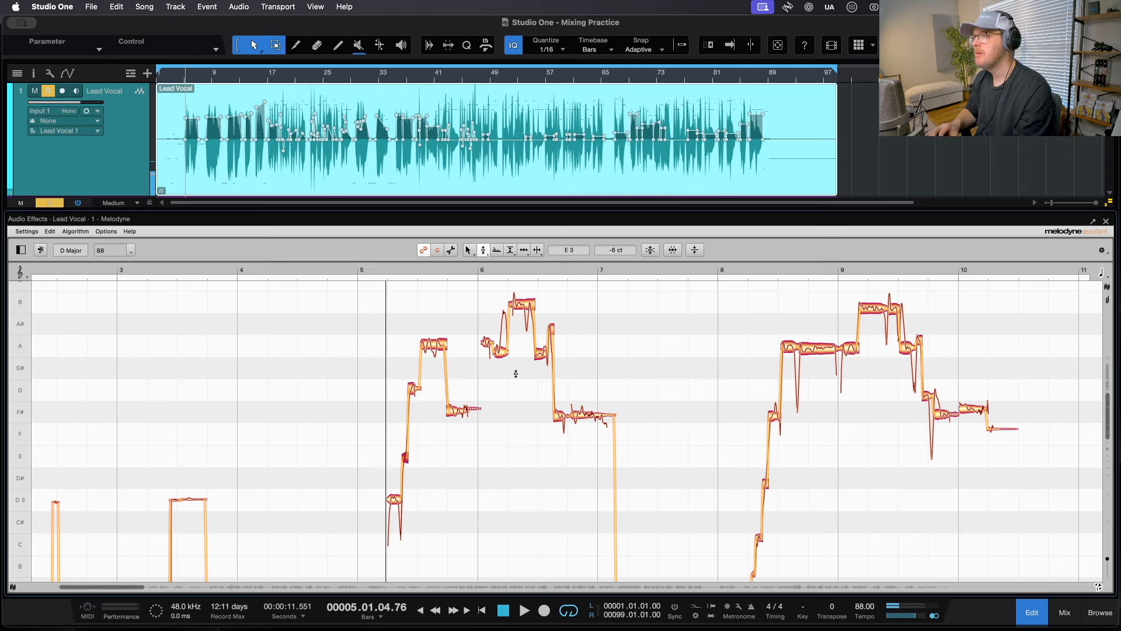
# Step: Raise the flat A 3 notes and the two closing F# 3 notes in bar 6 closer to pitch, and play the phrase from bar 5
pyautogui.moveTo(501, 352); pyautogui.dragTo(539, 349)
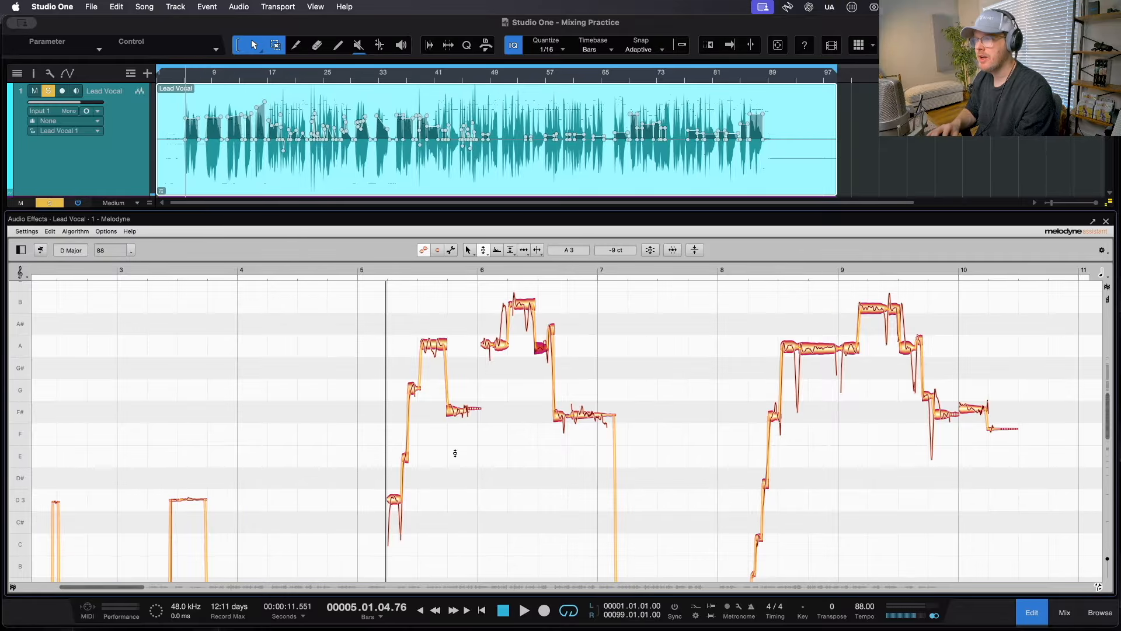
pyautogui.click(567, 414)
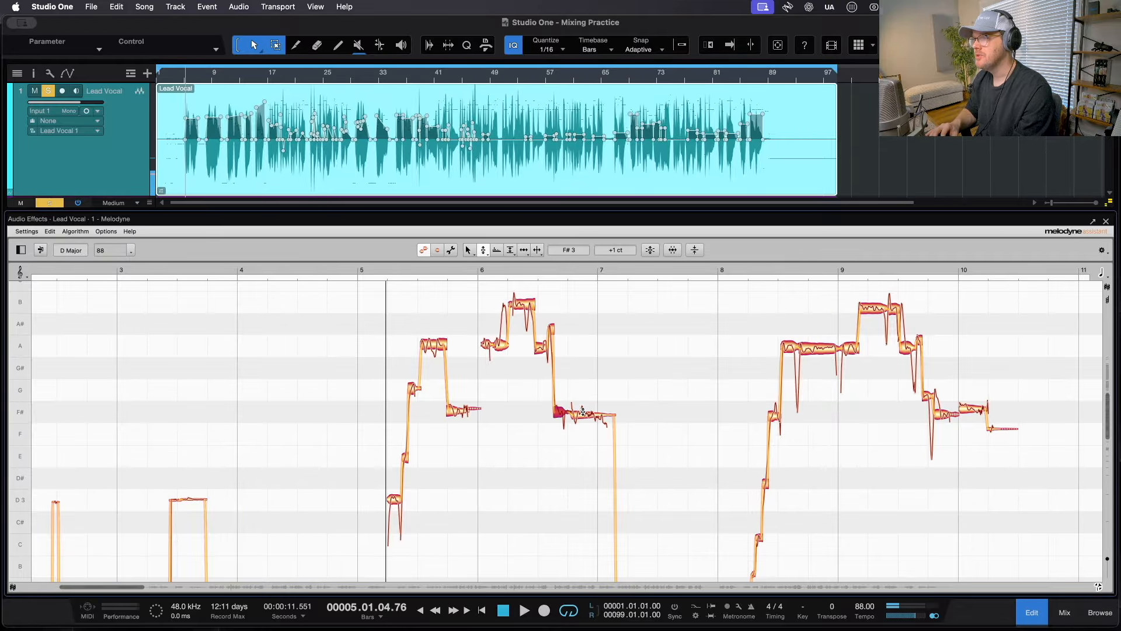
pyautogui.doubleClick(583, 411)
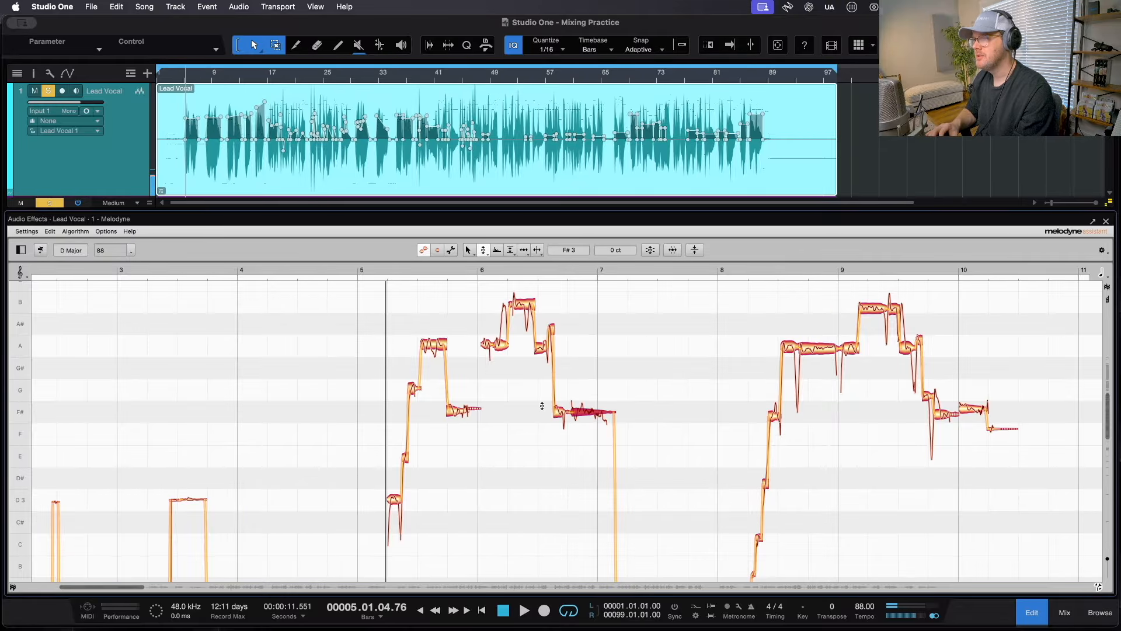
pyautogui.click(362, 269)
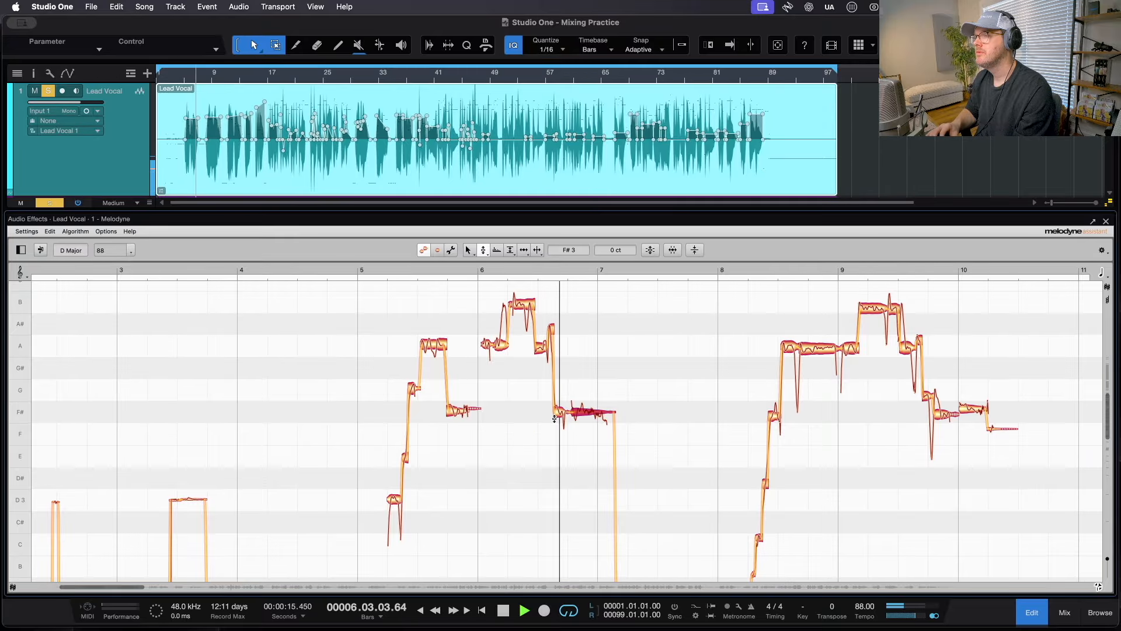
pyautogui.press('space')
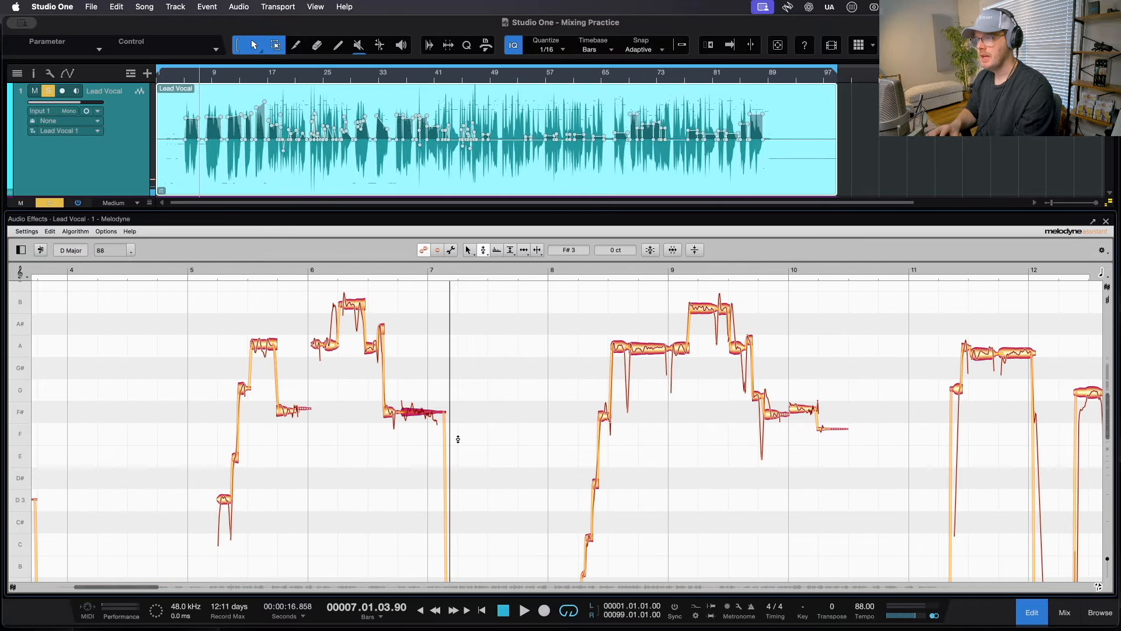
# Step: Reduce the Pitch Modulation of the long closing F# 3 note before bar 7 to 45 %
pyautogui.scroll(5, 425, 413)
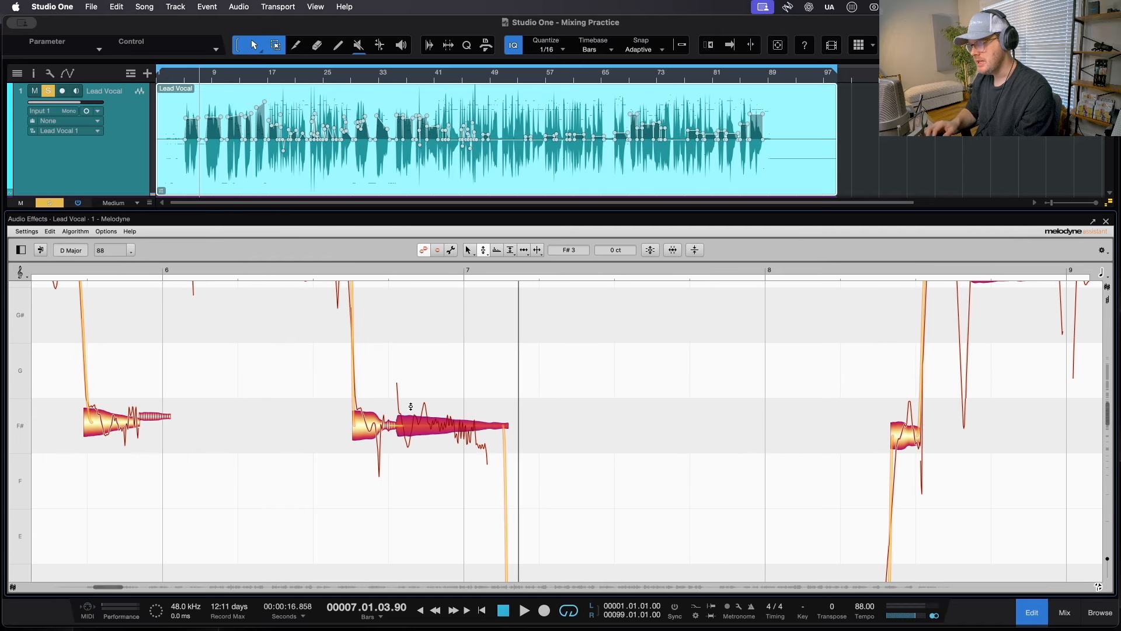
pyautogui.scroll(4, 411, 406)
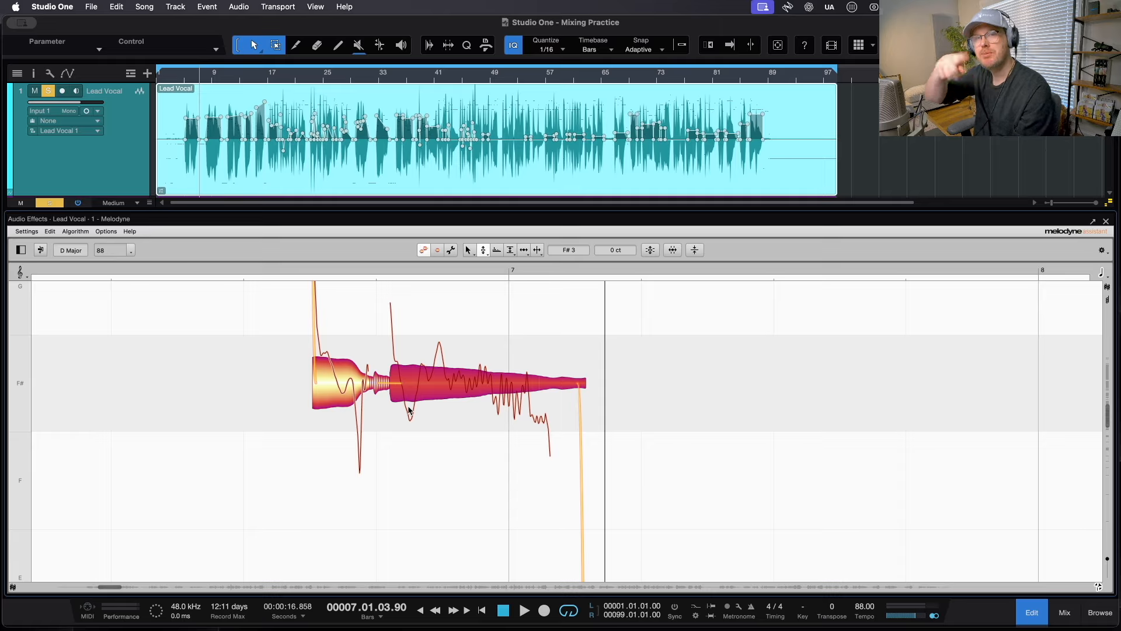
pyautogui.click(578, 294)
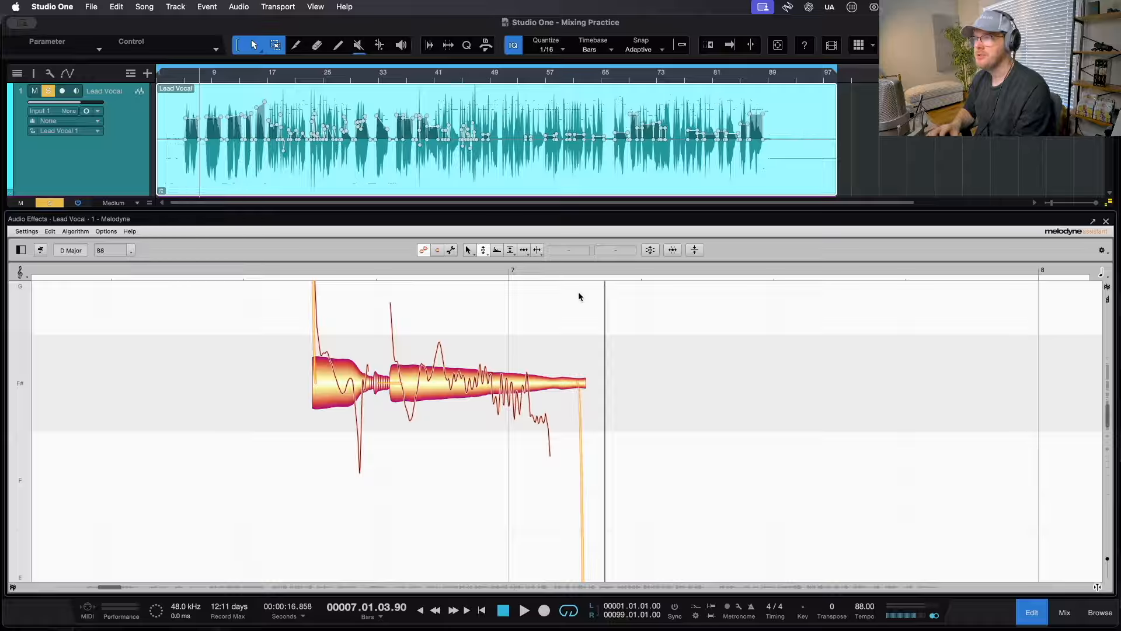
pyautogui.click(476, 378)
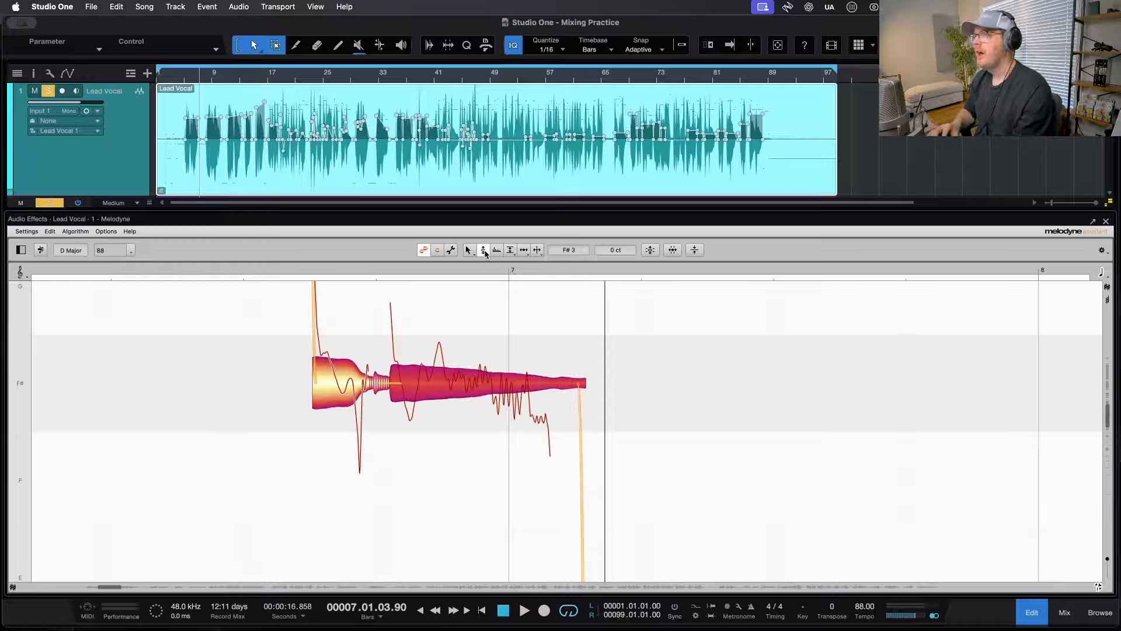
pyautogui.click(485, 250)
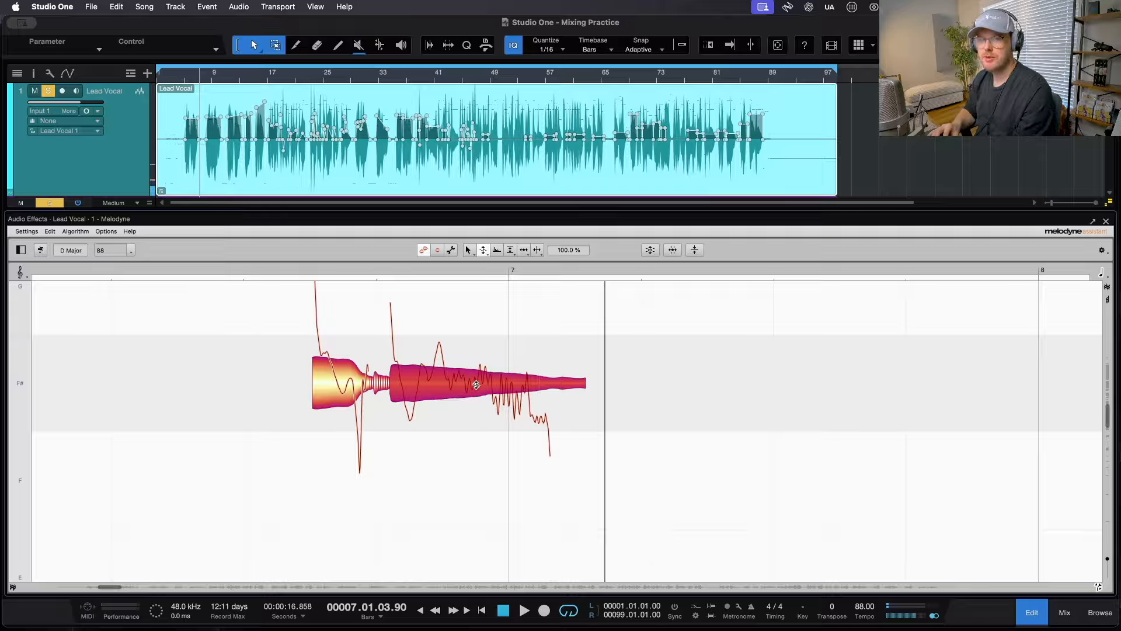
pyautogui.moveTo(474, 386); pyautogui.dragTo(471, 418)
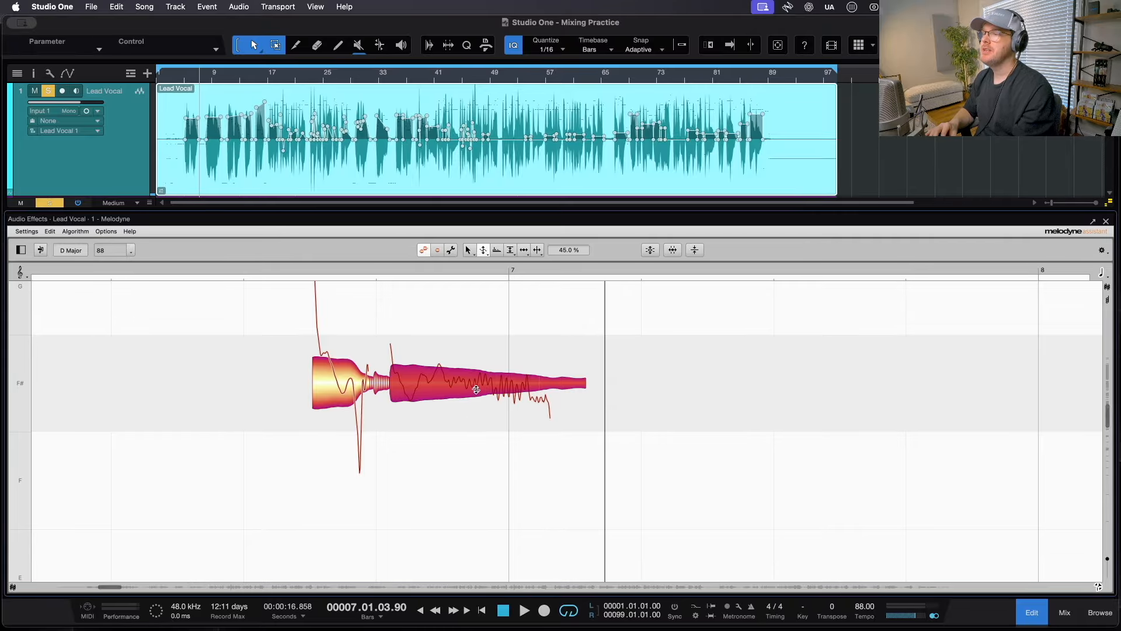
# Step: Play the end of the first phrase from just before bar 6 to hear the reduced modulation
pyautogui.scroll(-5, 338, 347)
pyautogui.hscroll(-2, 337, 346)
pyautogui.hscroll(-2, 337, 345)
pyautogui.click(374, 268)
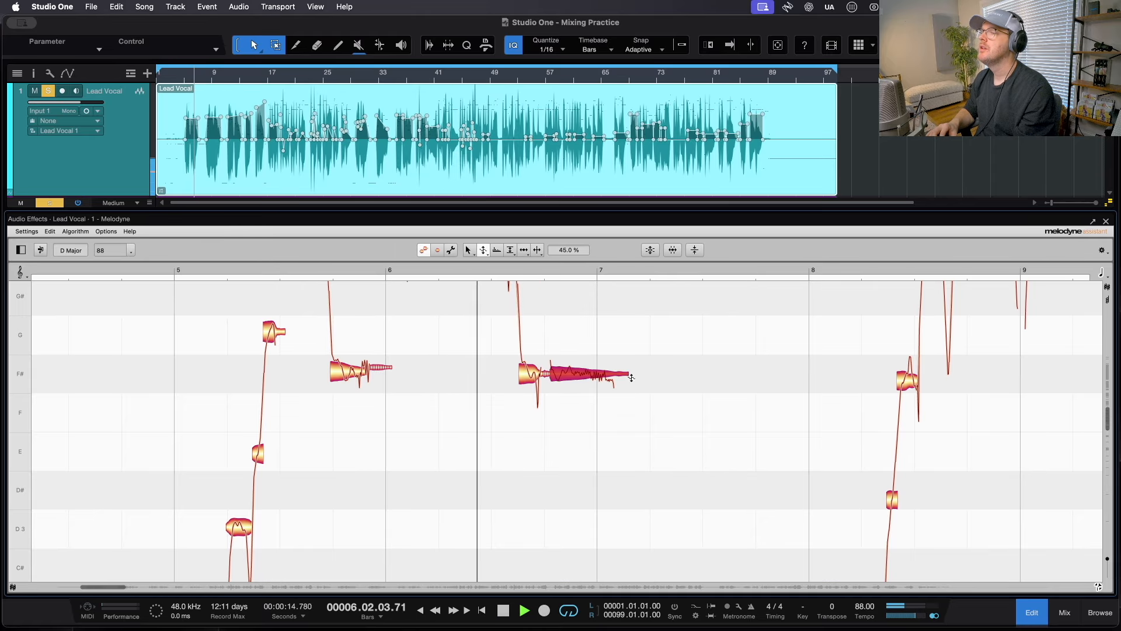
pyautogui.press('space')
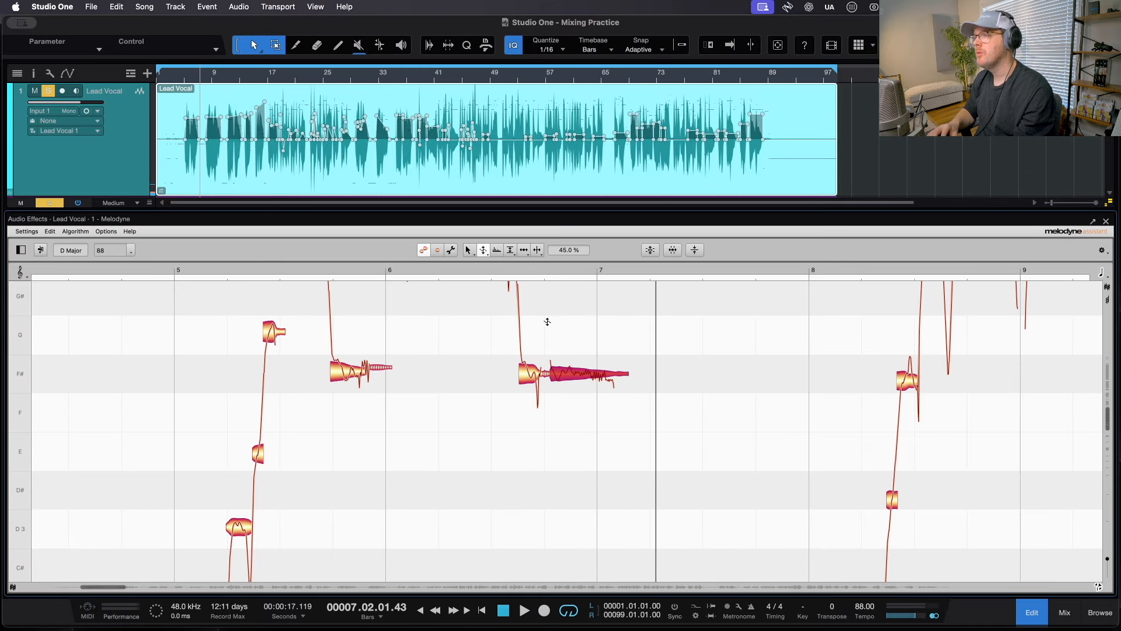
# Step: Flatten the closing F# 3 note's Pitch Modulation to -4 % and play the phrase from late in bar 5
pyautogui.moveTo(585, 376); pyautogui.dragTo(584, 410)
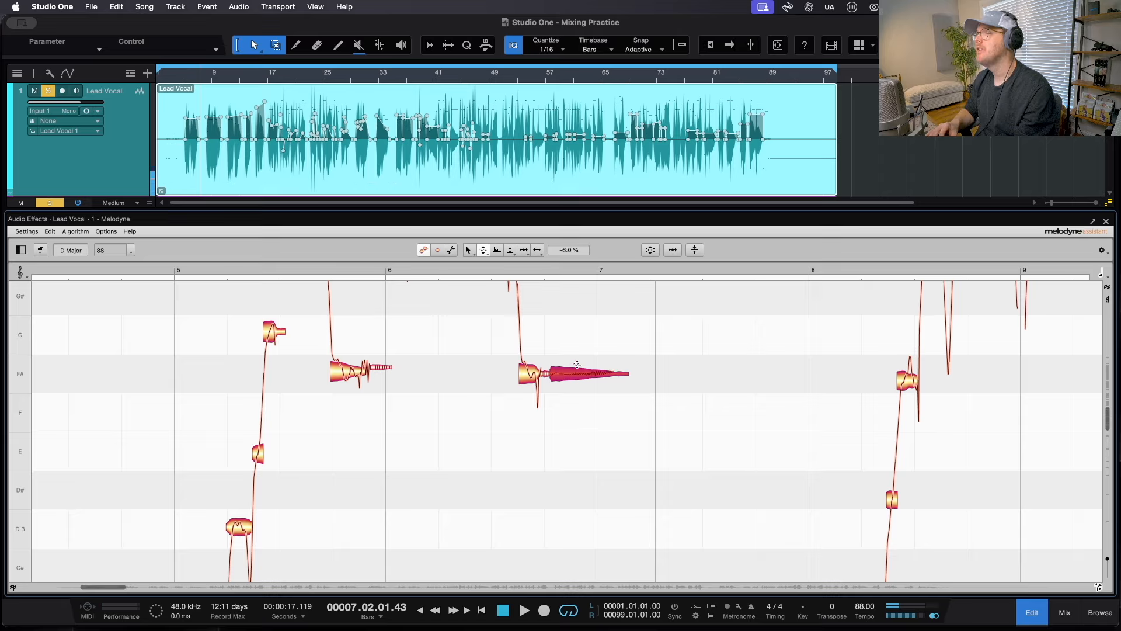
pyautogui.click(333, 270)
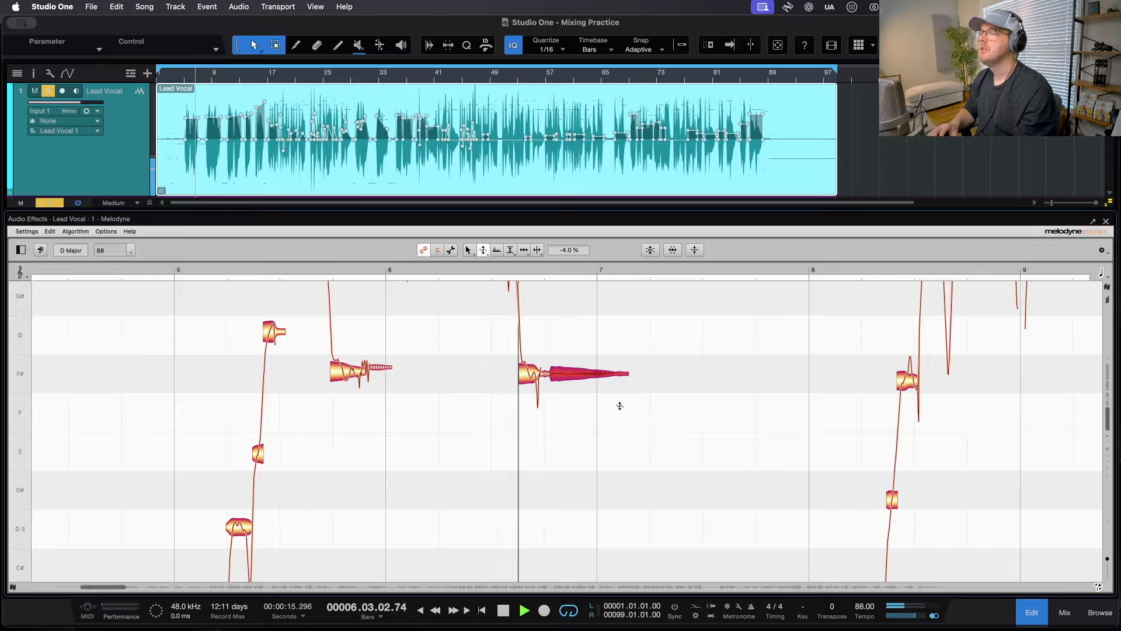
pyautogui.press('space')
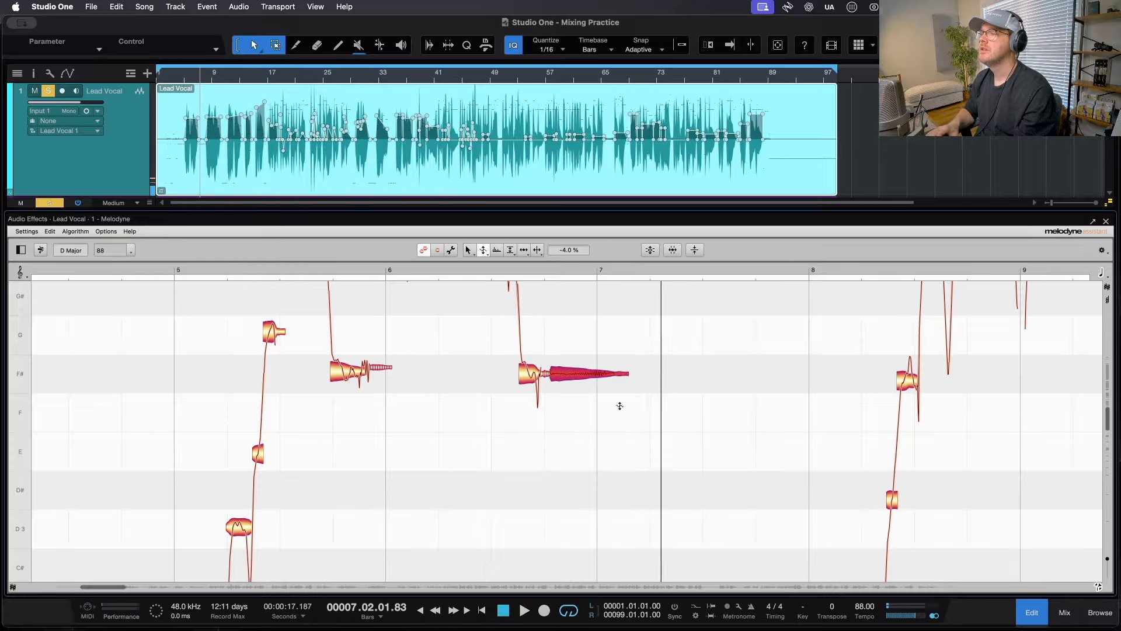
# Step: Undo the Pitch Modulation changes on the closing F# 3 note before bar 7
pyautogui.press('super+z')
pyautogui.press('super+z')
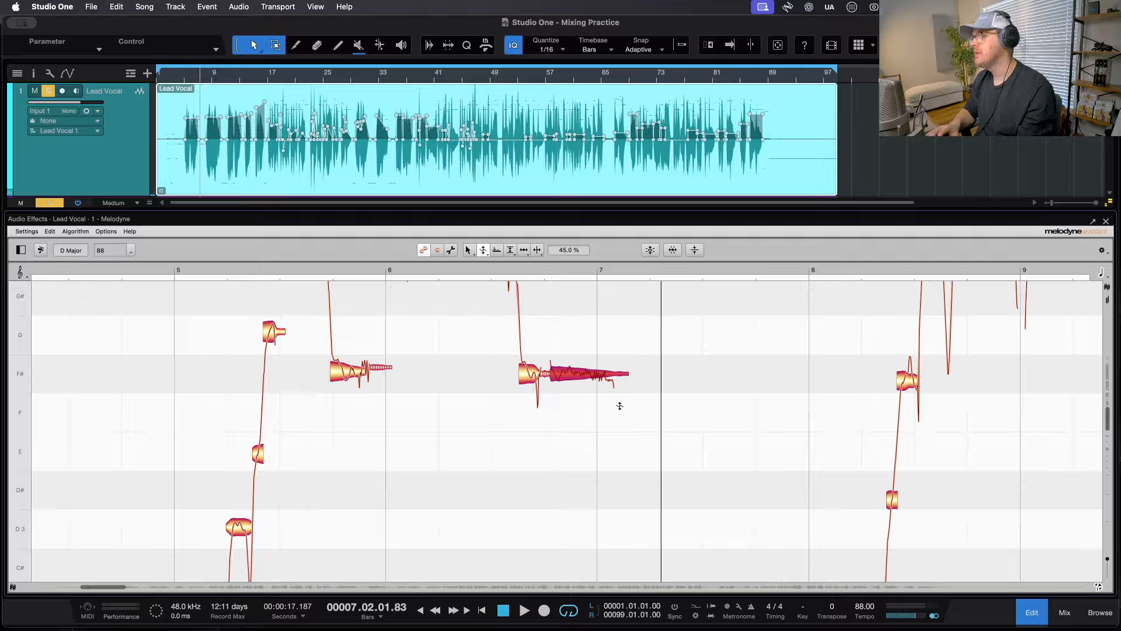
pyautogui.press('super+z')
# Step: Set the Pitch Drift of the closing F# 3 note before bar 7 to -80 % and play it from bar 6
pyautogui.click(488, 250)
pyautogui.click(485, 278)
pyautogui.moveTo(575, 403); pyautogui.dragTo(575, 481)
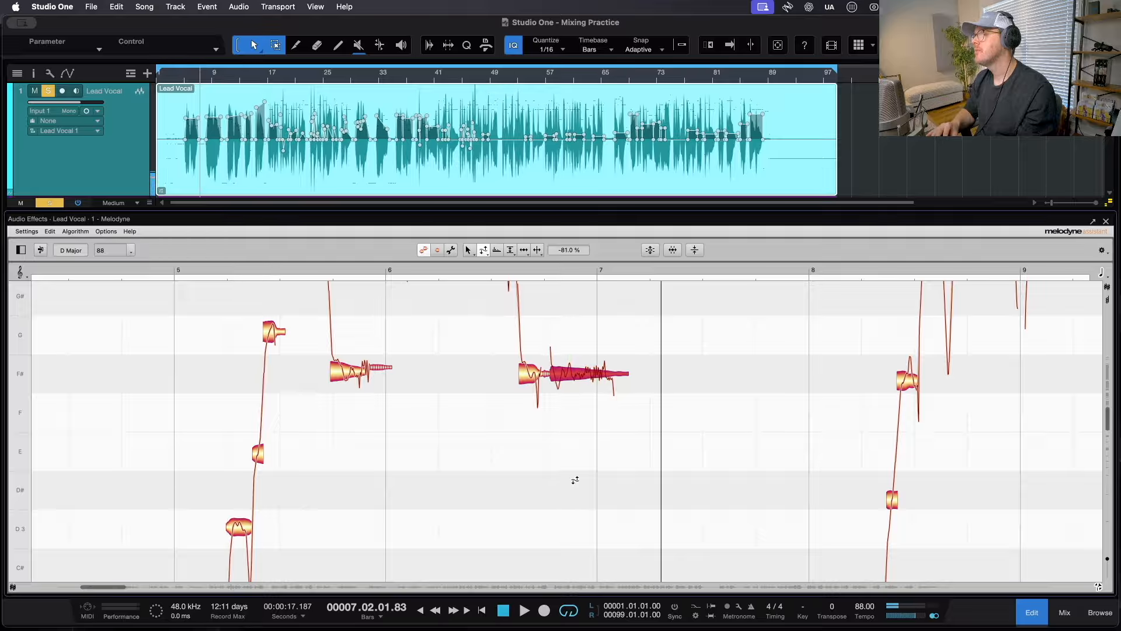
pyautogui.click(392, 273)
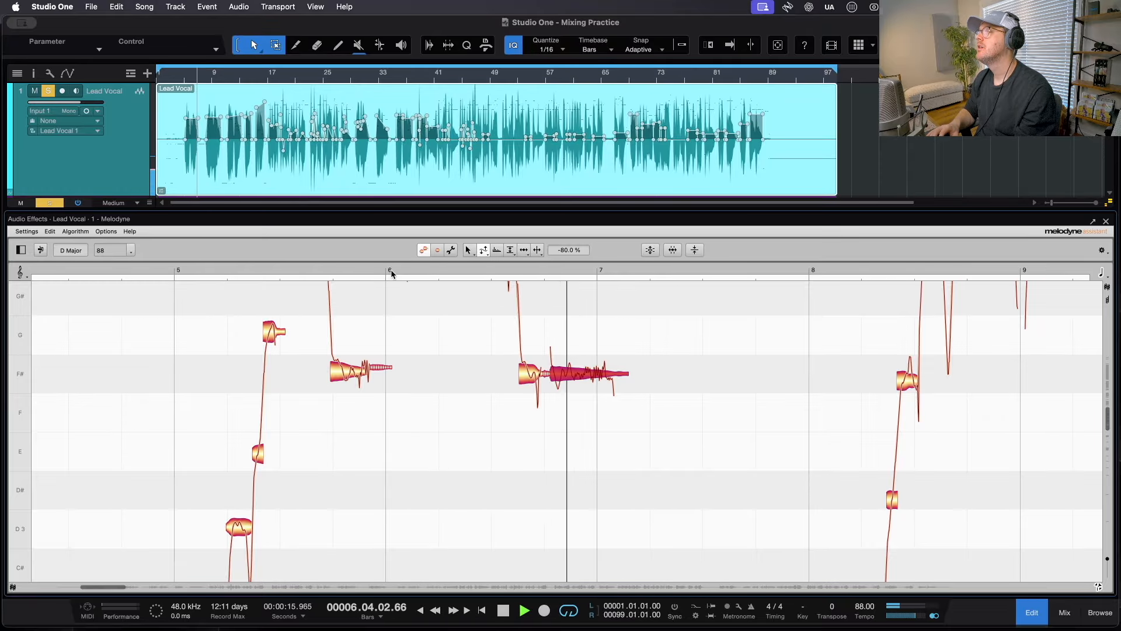
pyautogui.press('space')
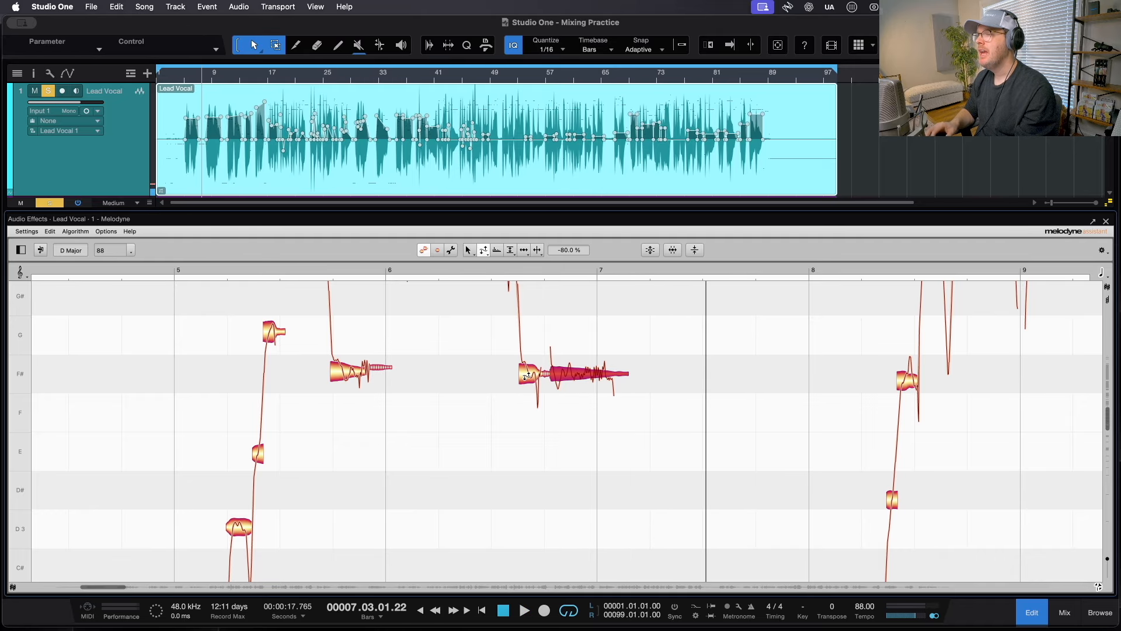
# Step: Unsolo the Lead Vocal track and play the tuned first phrase from bar 5 together with the full mix
pyautogui.scroll(-5, 527, 375)
pyautogui.scroll(-5, 527, 376)
pyautogui.scroll(1, 600, 351)
pyautogui.scroll(5, 601, 351)
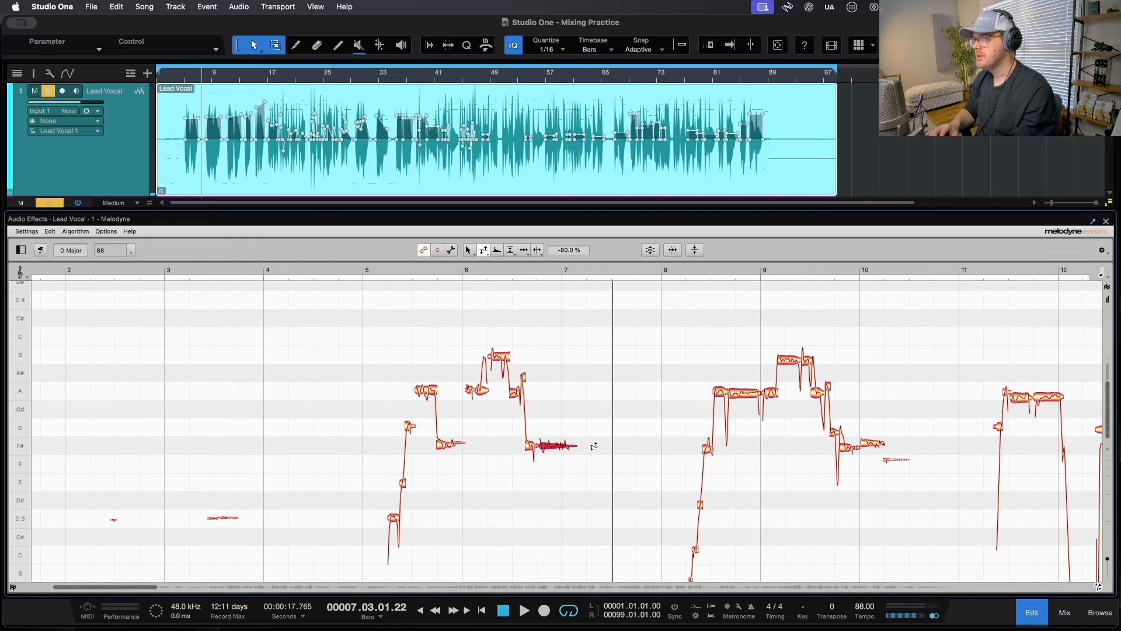
pyautogui.scroll(-2, 590, 443)
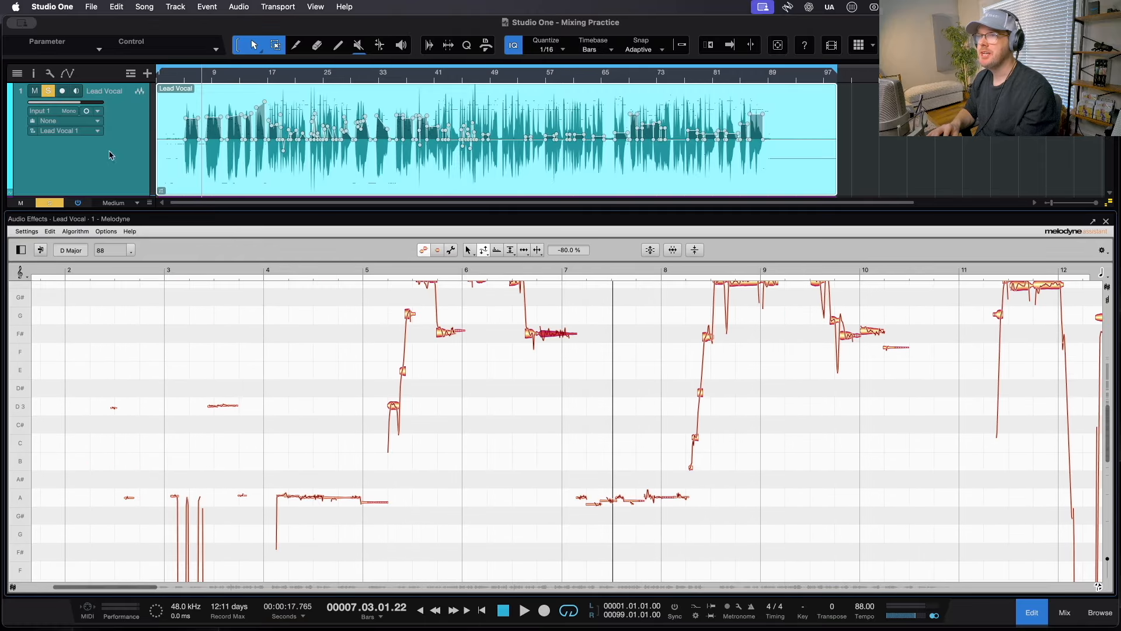
pyautogui.press('s')
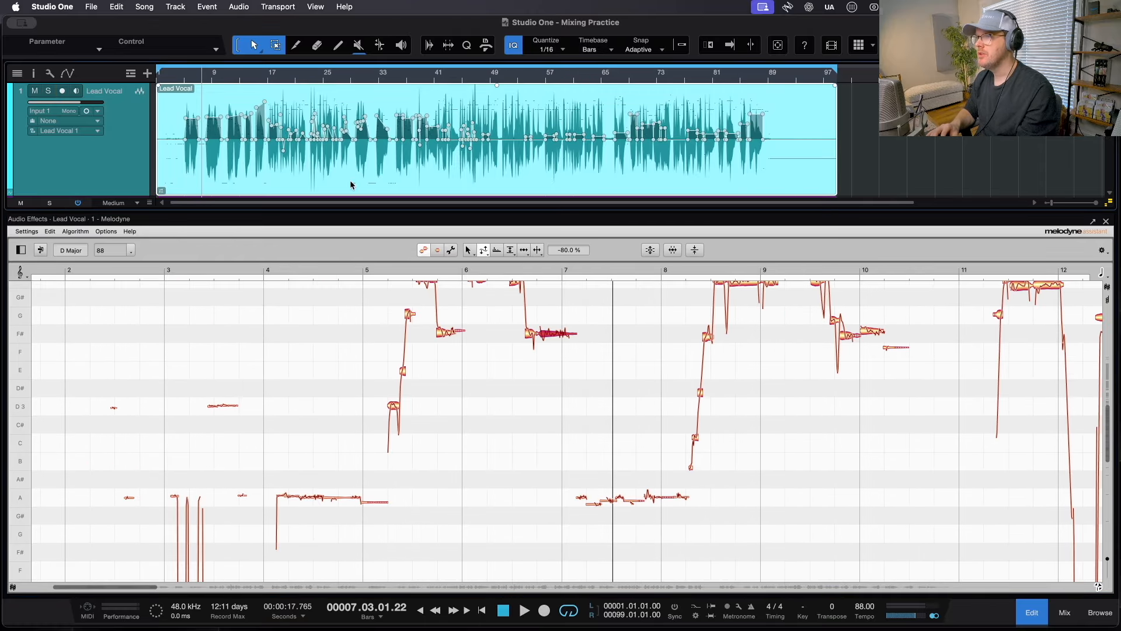
pyautogui.click(380, 266)
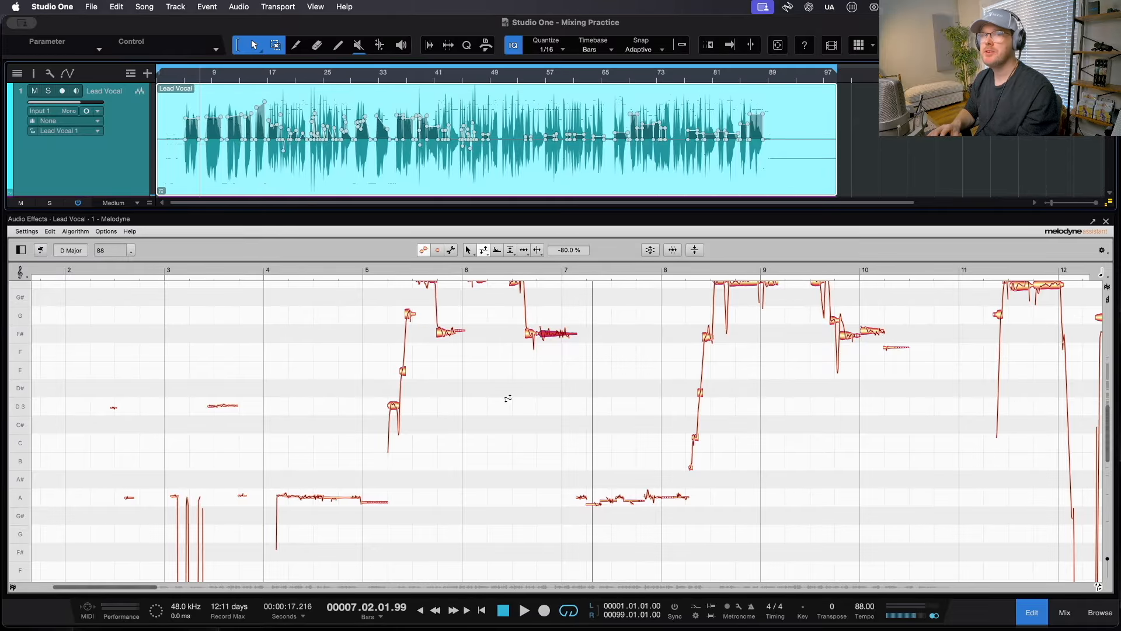
pyautogui.scroll(5, 507, 398)
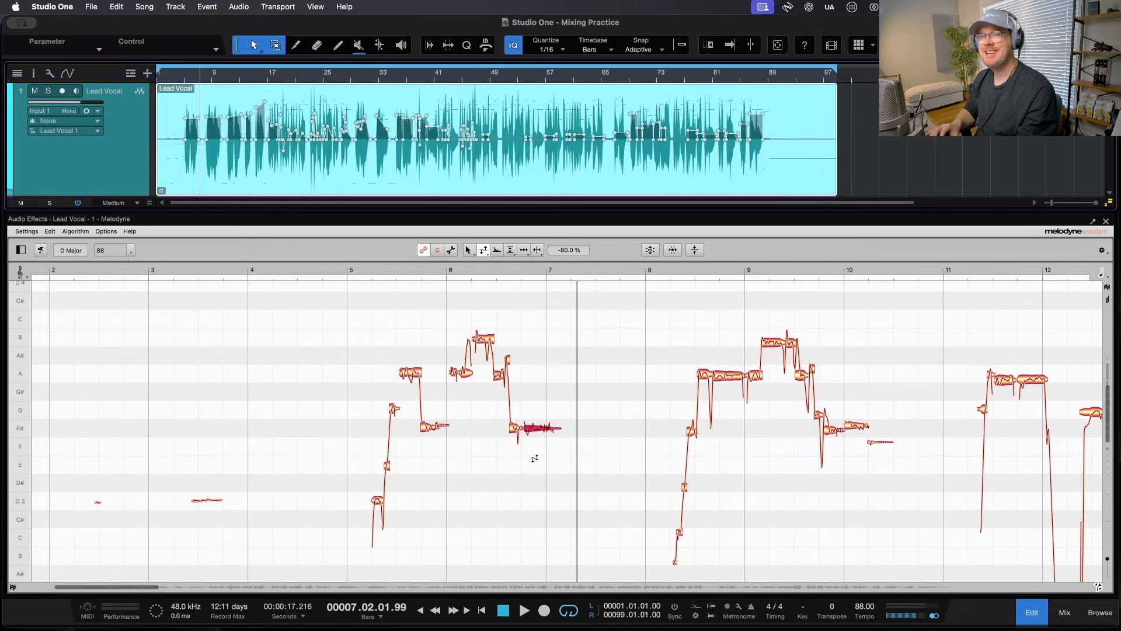
pyautogui.scroll(-4, 535, 458)
pyautogui.hscroll(10, 533, 458)
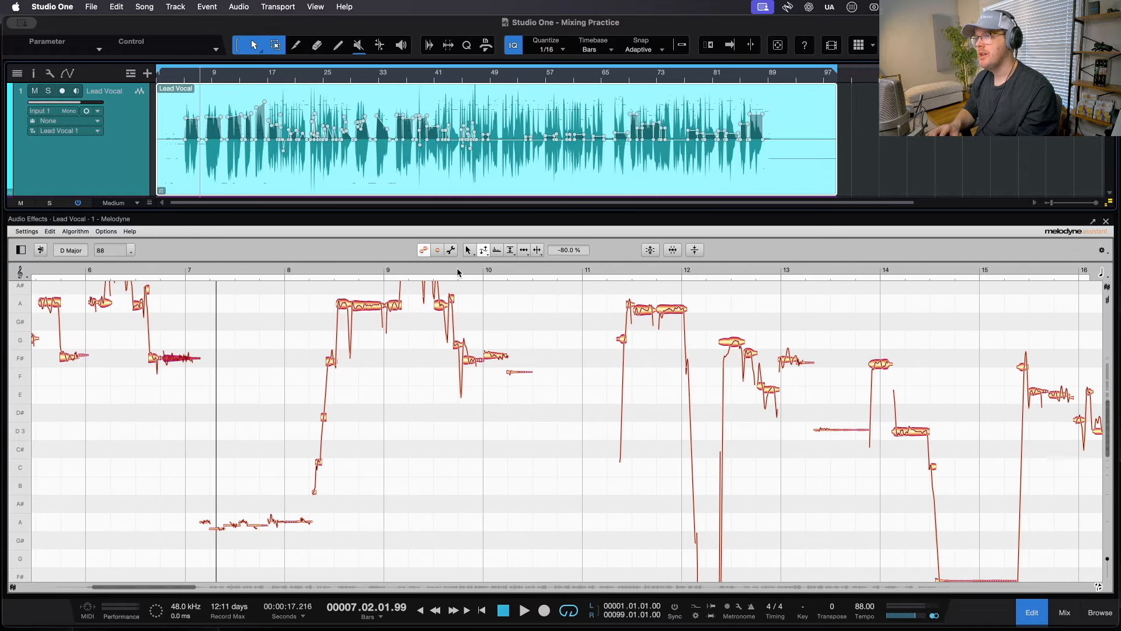
pyautogui.hscroll(-5, 519, 282)
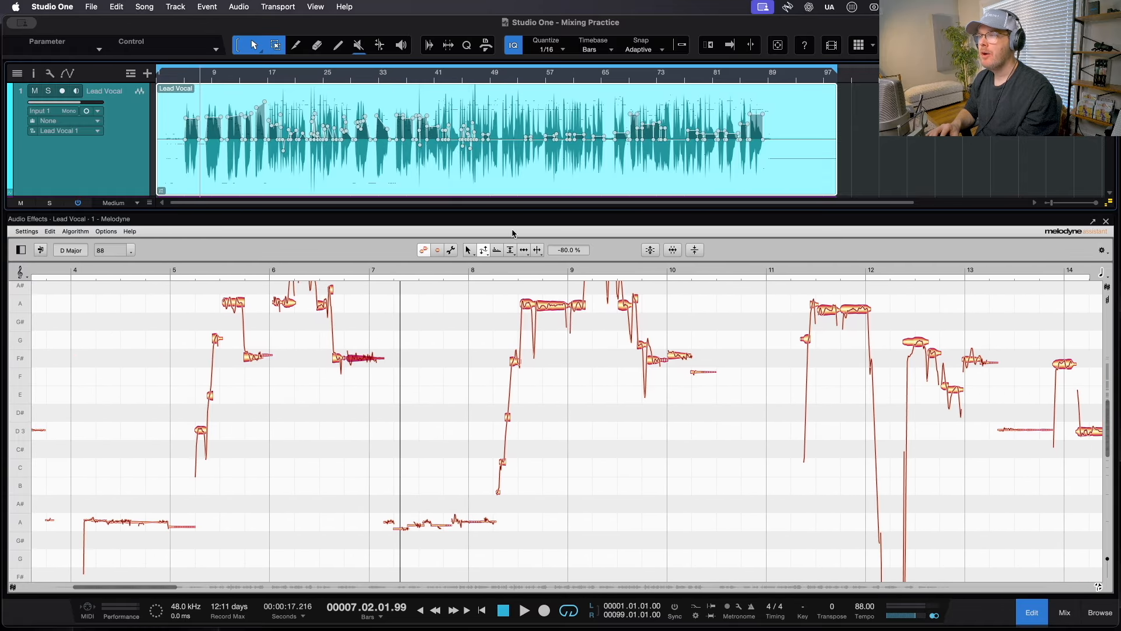
pyautogui.click(481, 261)
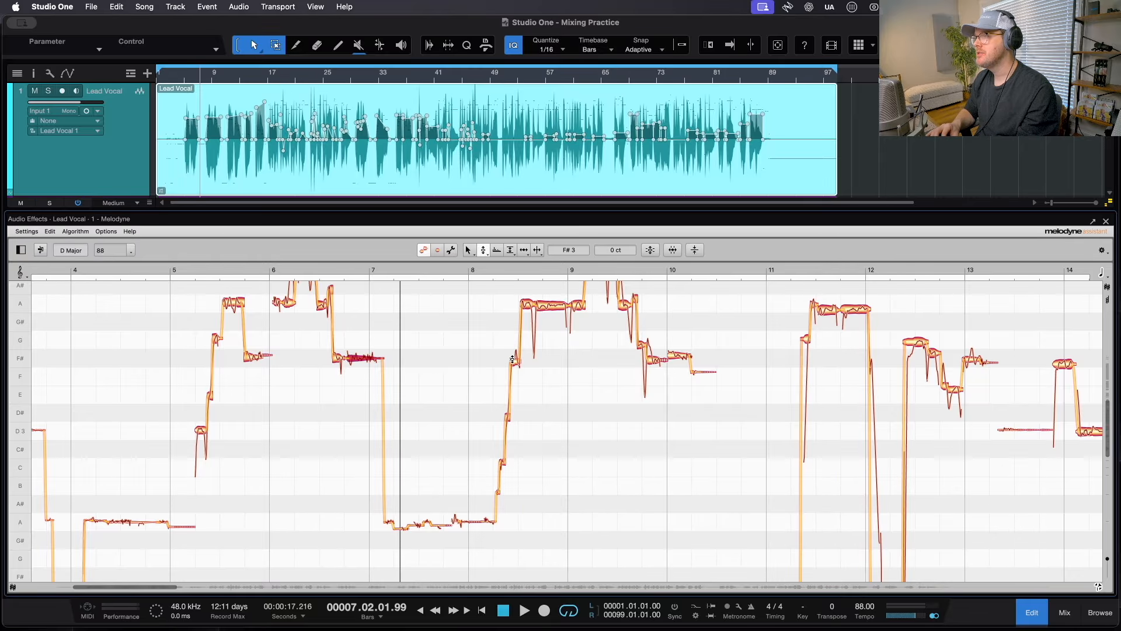
pyautogui.click(526, 303)
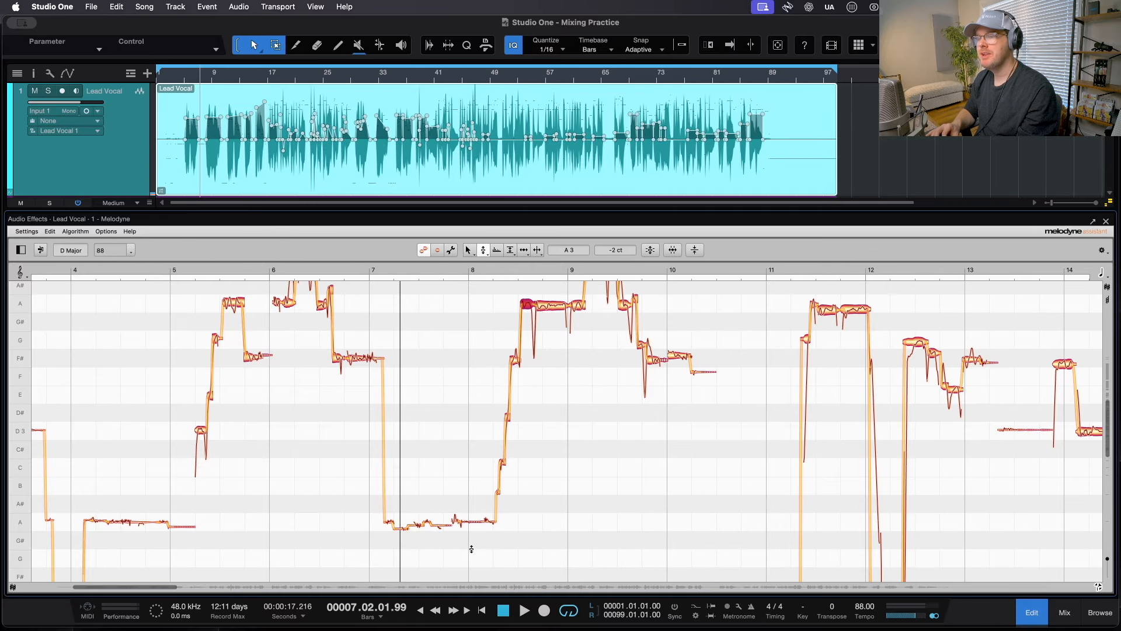
pyautogui.hscroll(5, 459, 538)
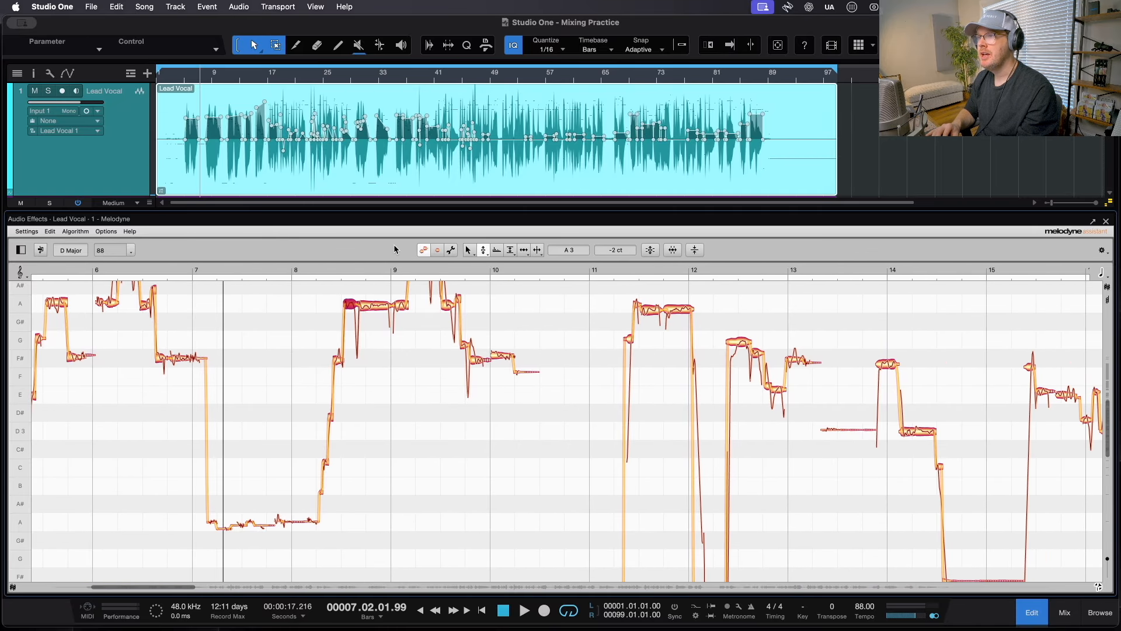
# Step: Delete the low A 2 breath noise notes between bars 7 and 8 of the Lead Vocal in Melodyne
pyautogui.click(468, 252)
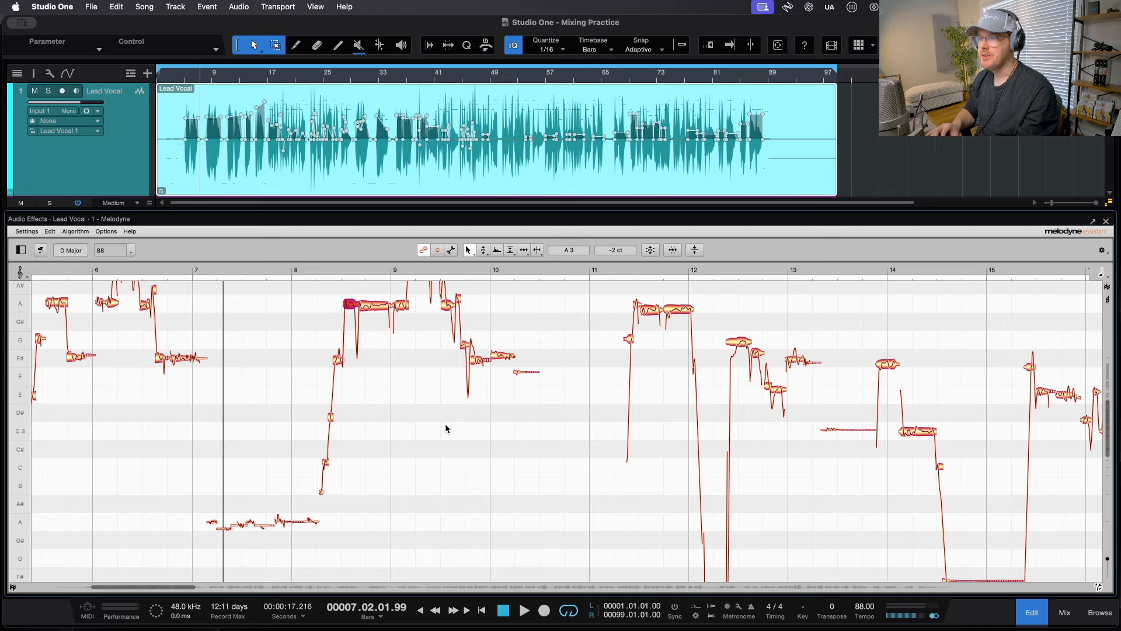
pyautogui.hscroll(-5, 446, 428)
pyautogui.moveTo(580, 554); pyautogui.dragTo(504, 522)
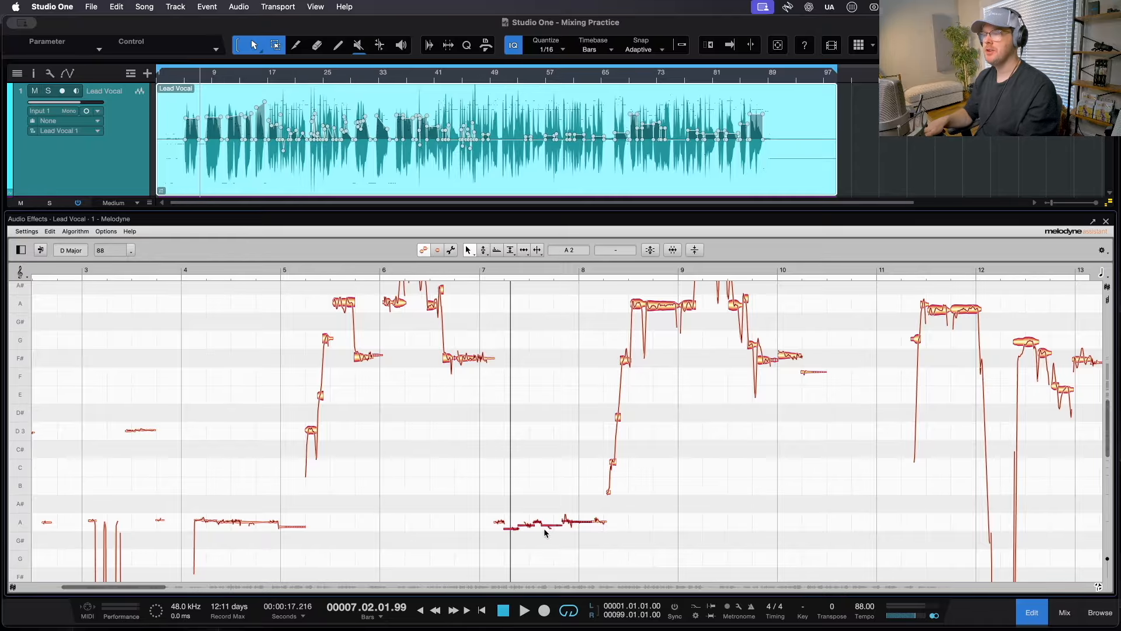
pyautogui.press('Delete')
# Step: Solo the Lead Vocal track and play the passage with the deleted breath notes from late in bar 6
pyautogui.press('space')
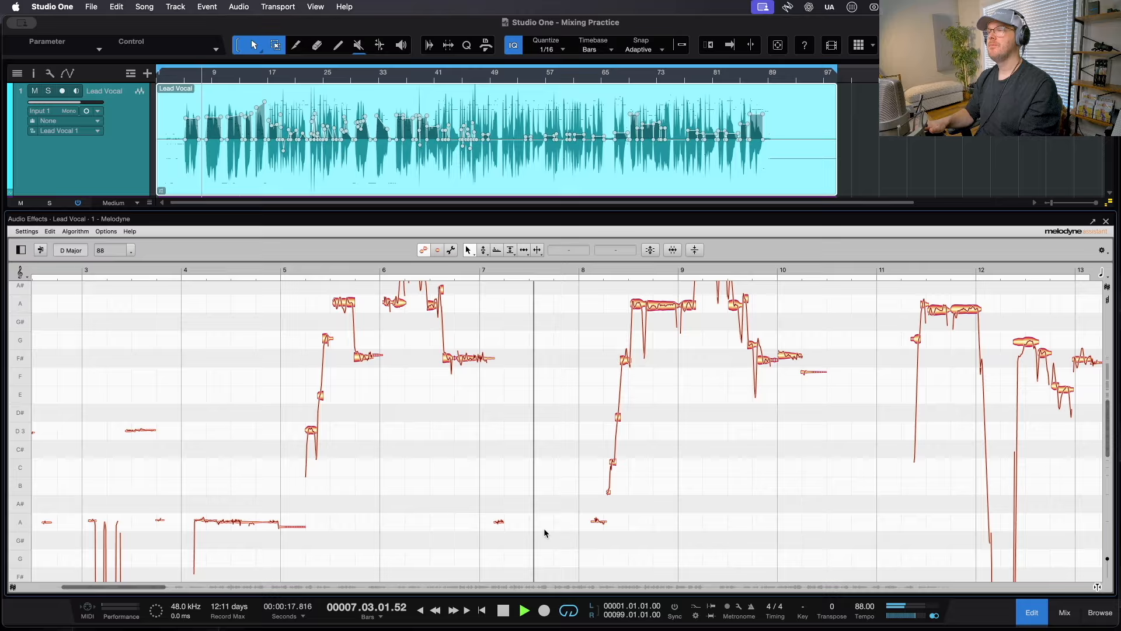
pyautogui.press('space')
pyautogui.press('s')
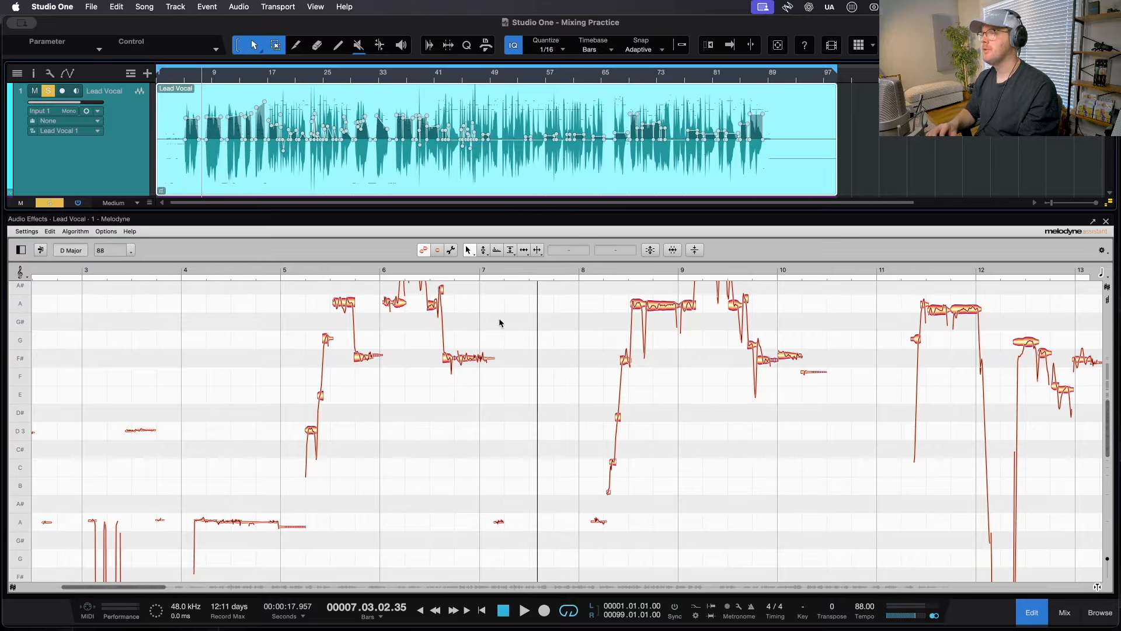
pyautogui.click(454, 270)
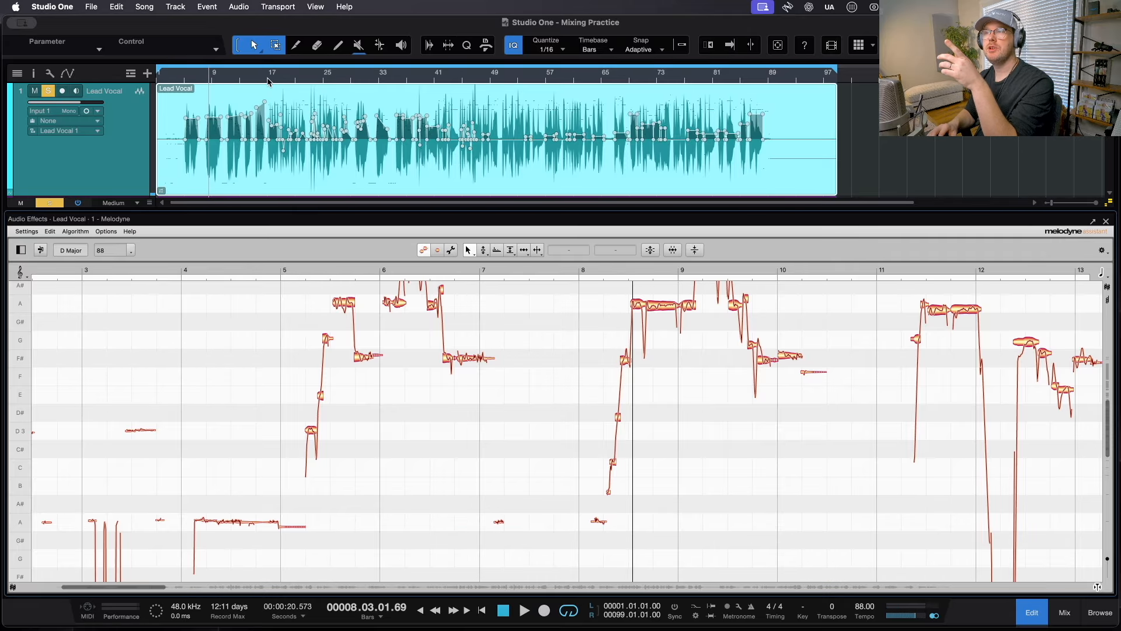
# Step: Undo the Melodyne edit on the Lead Vocal event and return to the full arrangement of tracks
pyautogui.moveTo(269, 81); pyautogui.dragTo(309, 153)
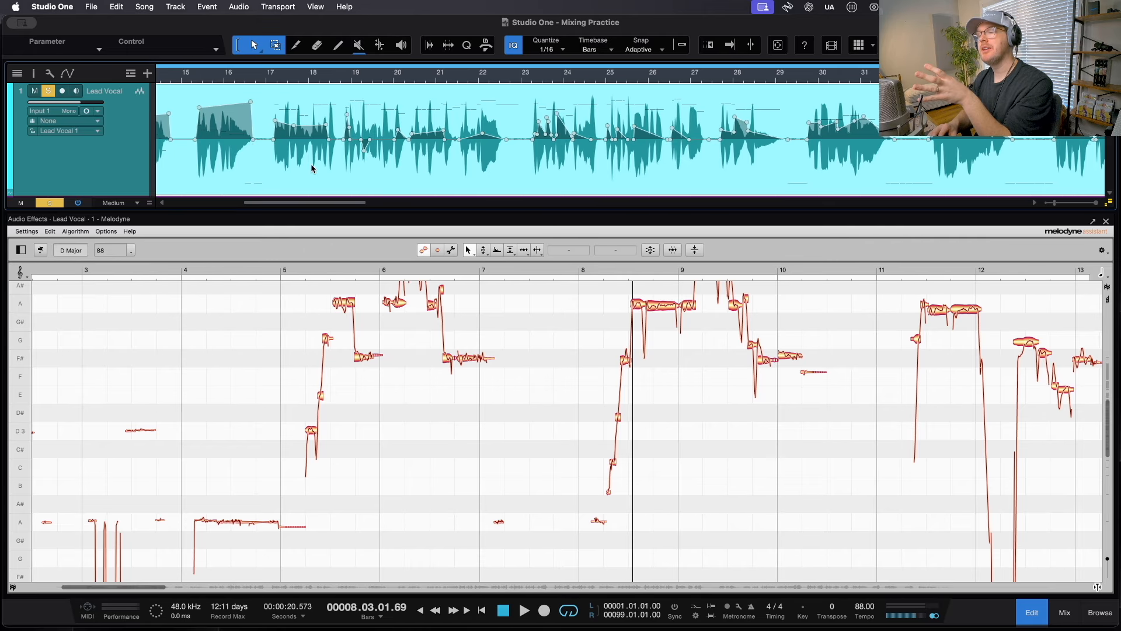
pyautogui.press('super+z')
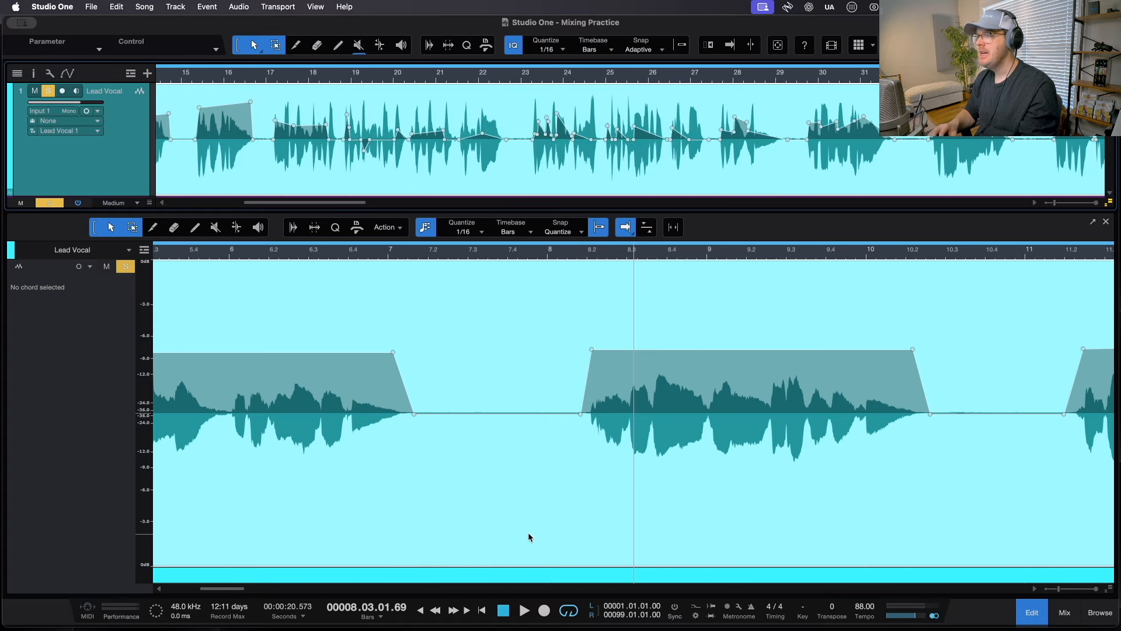
pyautogui.rightClick(330, 204)
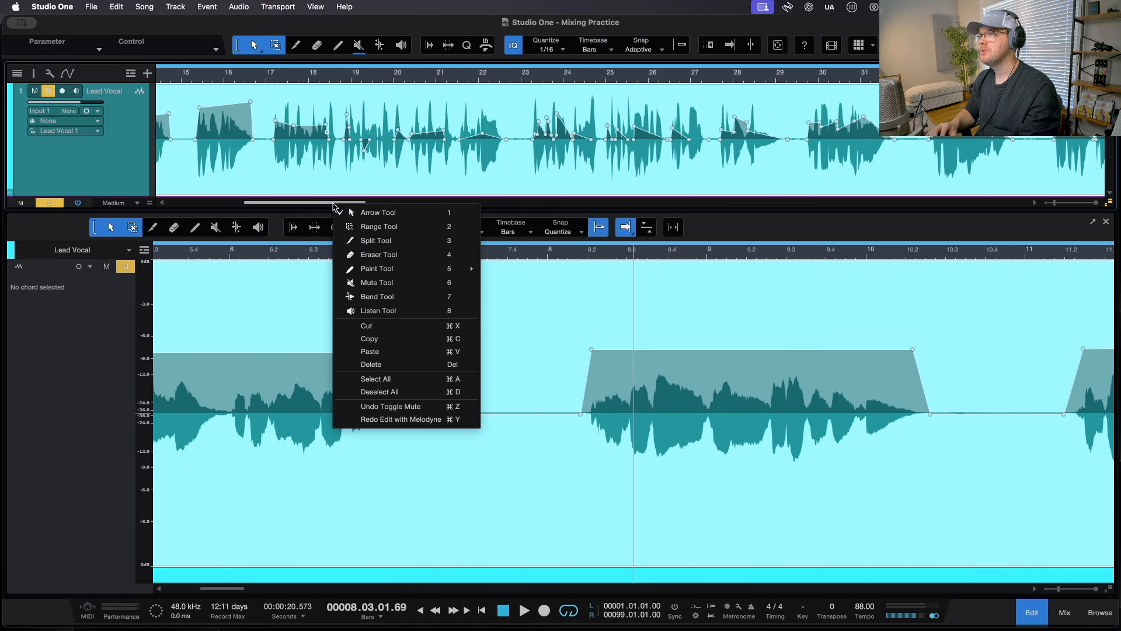
pyautogui.rightClick(330, 177)
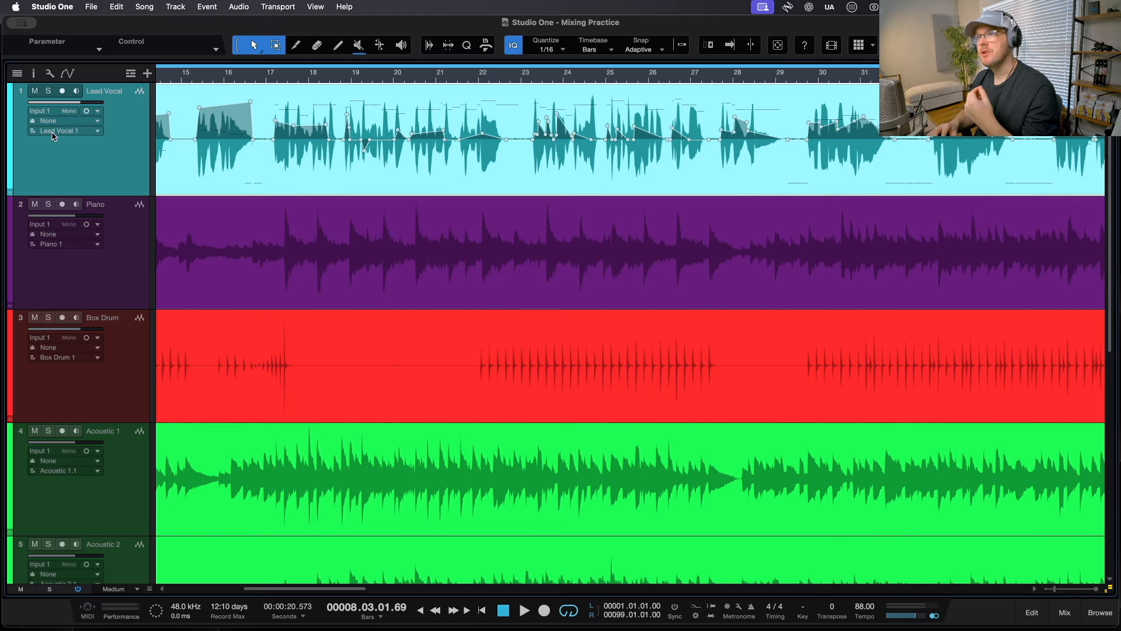
# Step: Insert the mono Waves Tune Real-Time (m) plug-in on the Lead Vocal channel
pyautogui.click(33, 74)
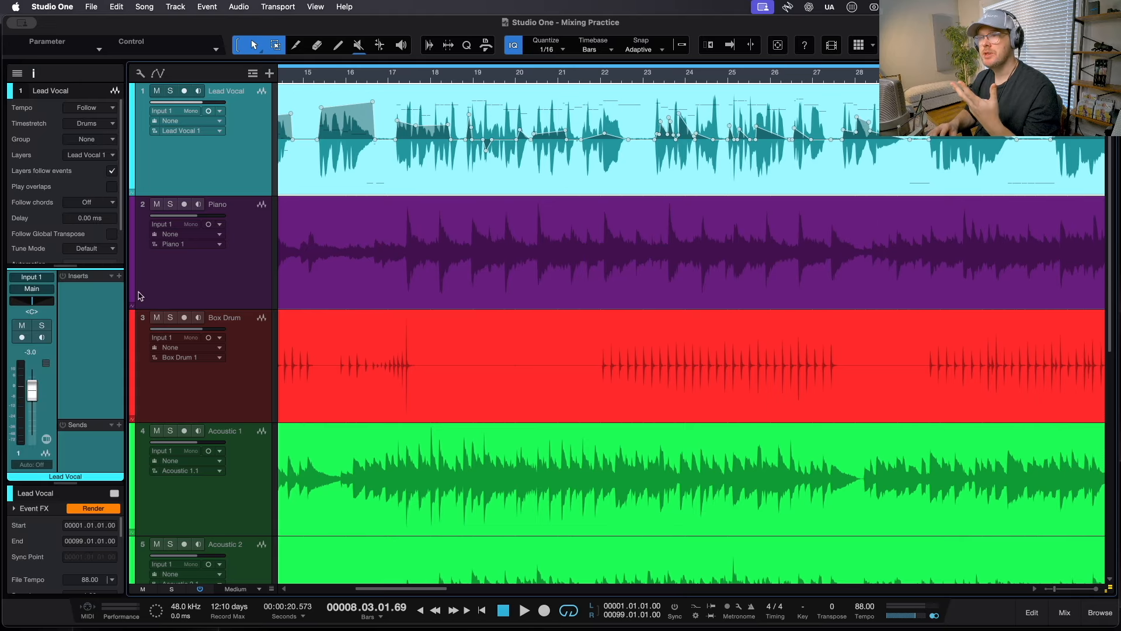
pyautogui.click(119, 276)
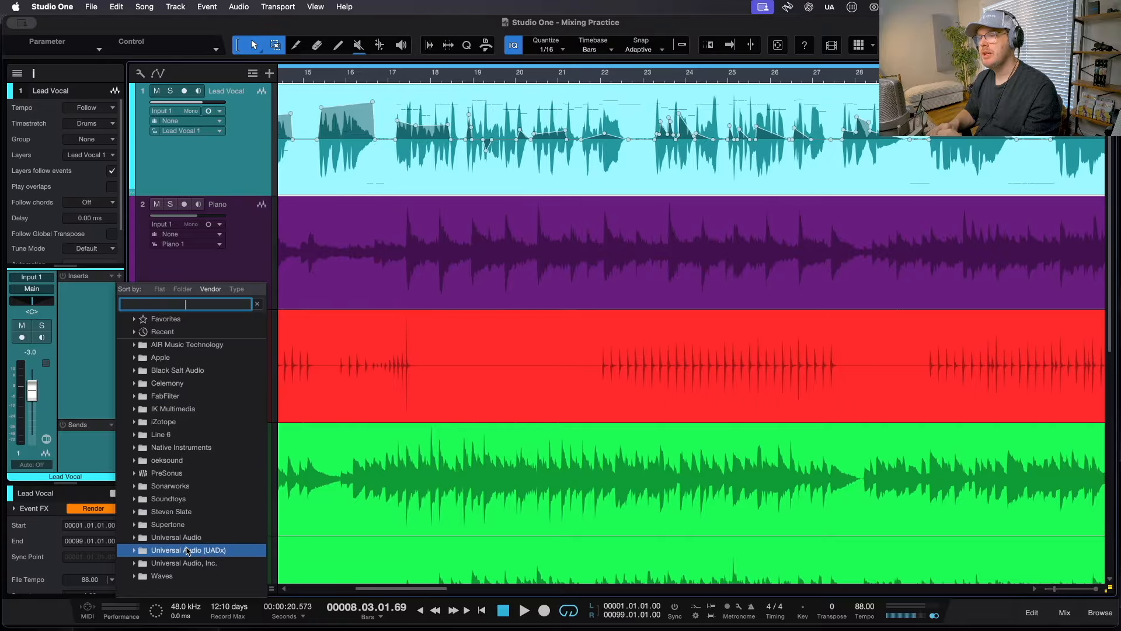
pyautogui.click(166, 575)
pyautogui.scroll(-4, 187, 560)
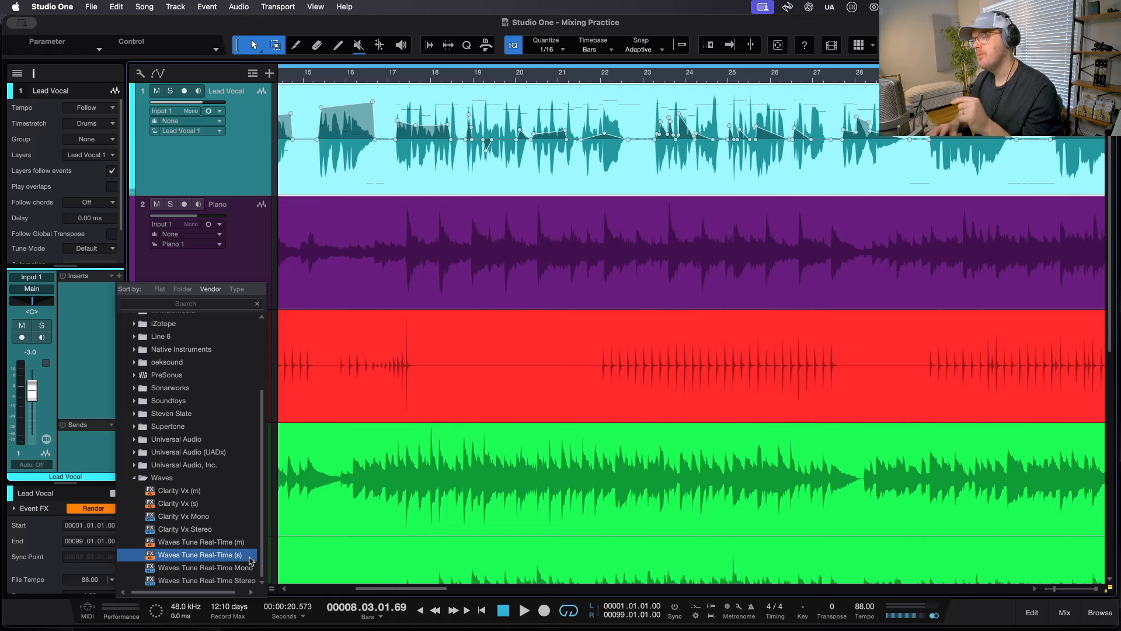
pyautogui.click(199, 542)
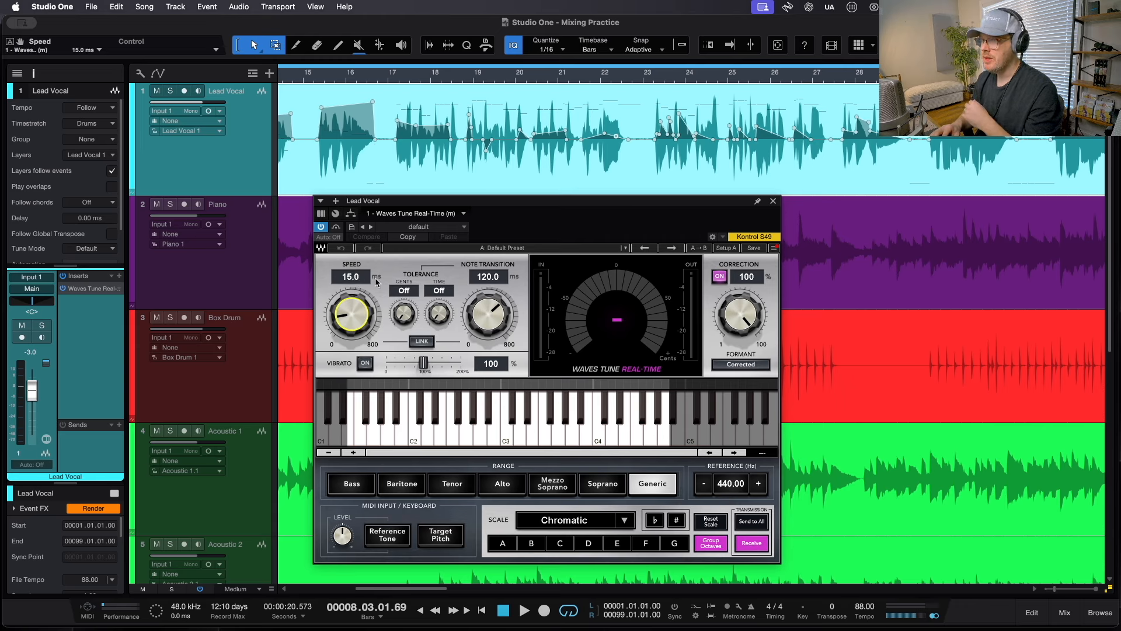
# Step: Set both Speed and Note Transition to 50 ms in Waves Tune Real-Time
pyautogui.click(352, 276)
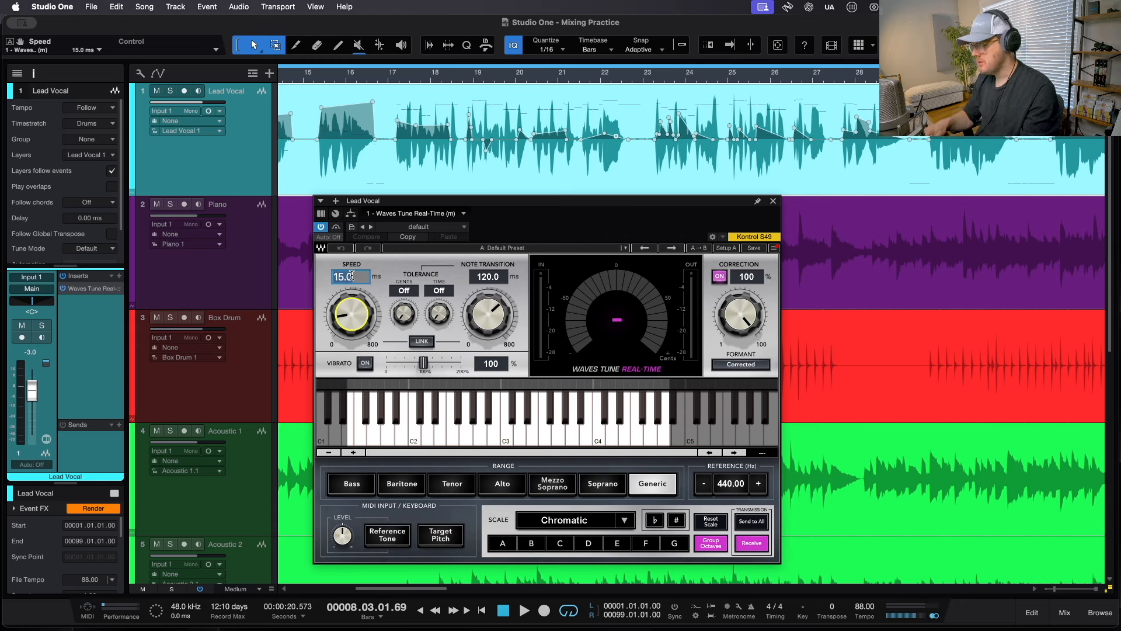
pyautogui.write('50')
pyautogui.press('Return')
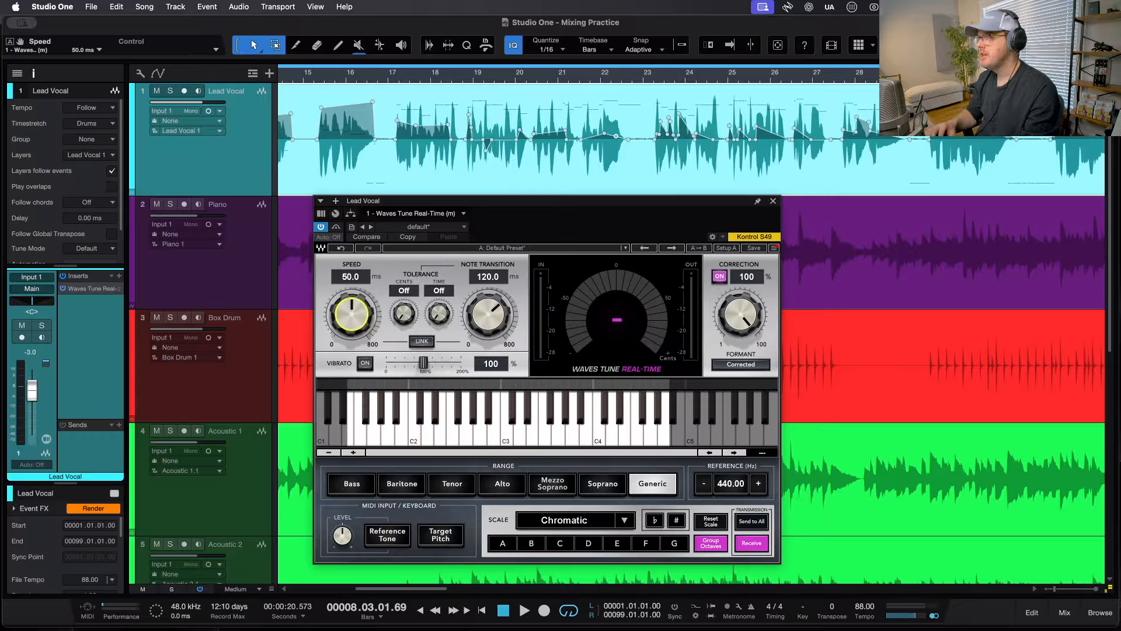
pyautogui.click(487, 276)
pyautogui.write('50')
pyautogui.press('Return')
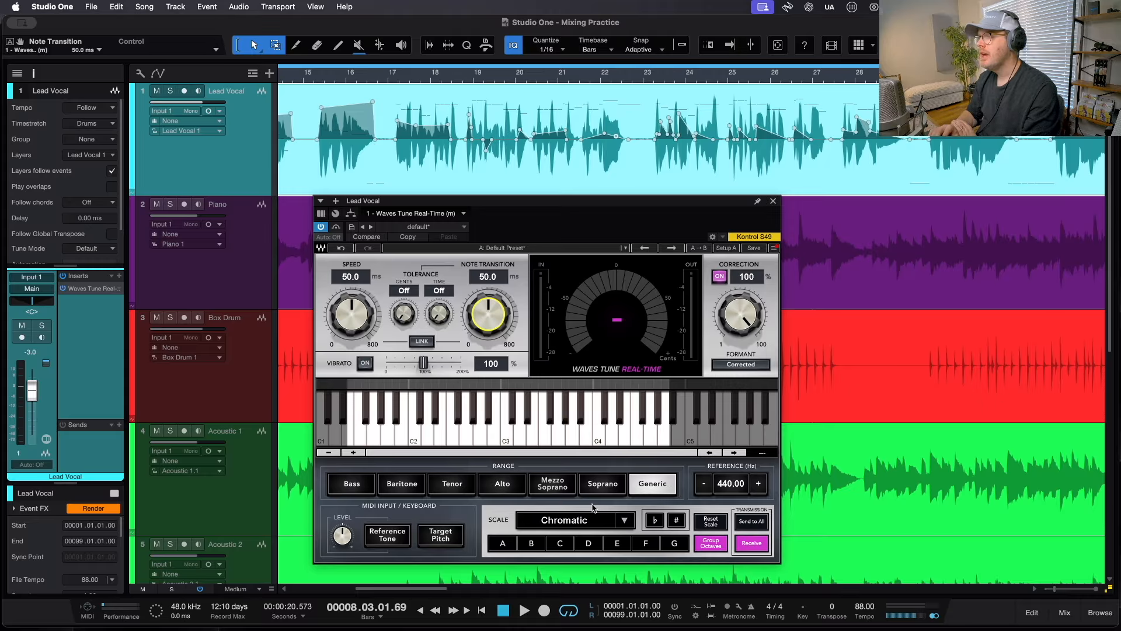
# Step: Set the tuning scale to D Major and the vocal range to Tenor, comparing it with Bass and Alto
pyautogui.click(582, 524)
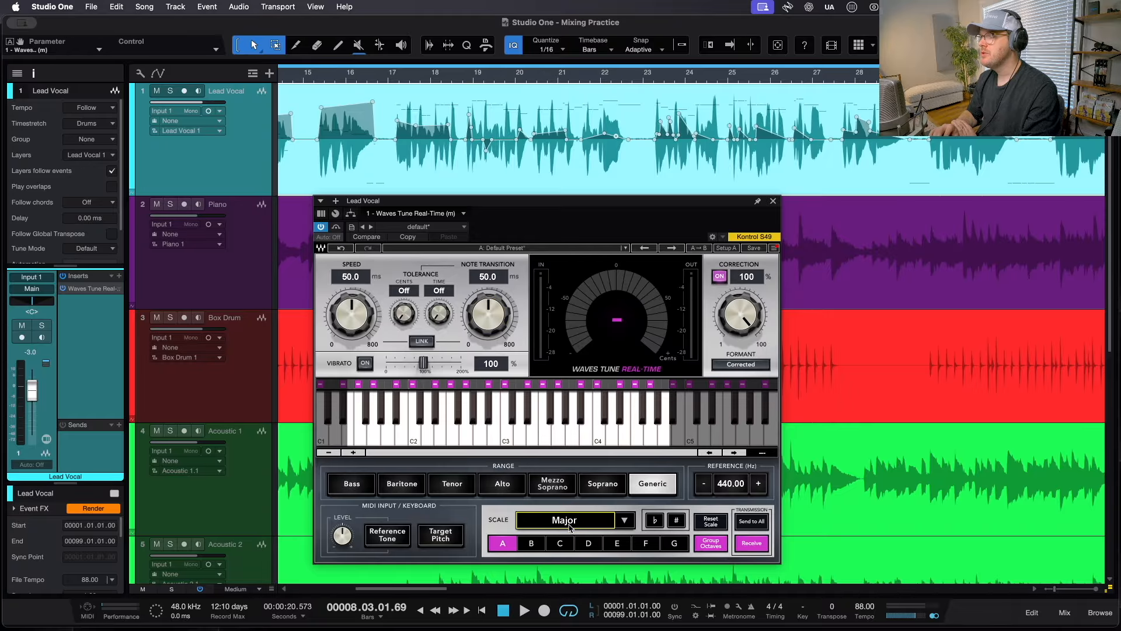
pyautogui.click(588, 545)
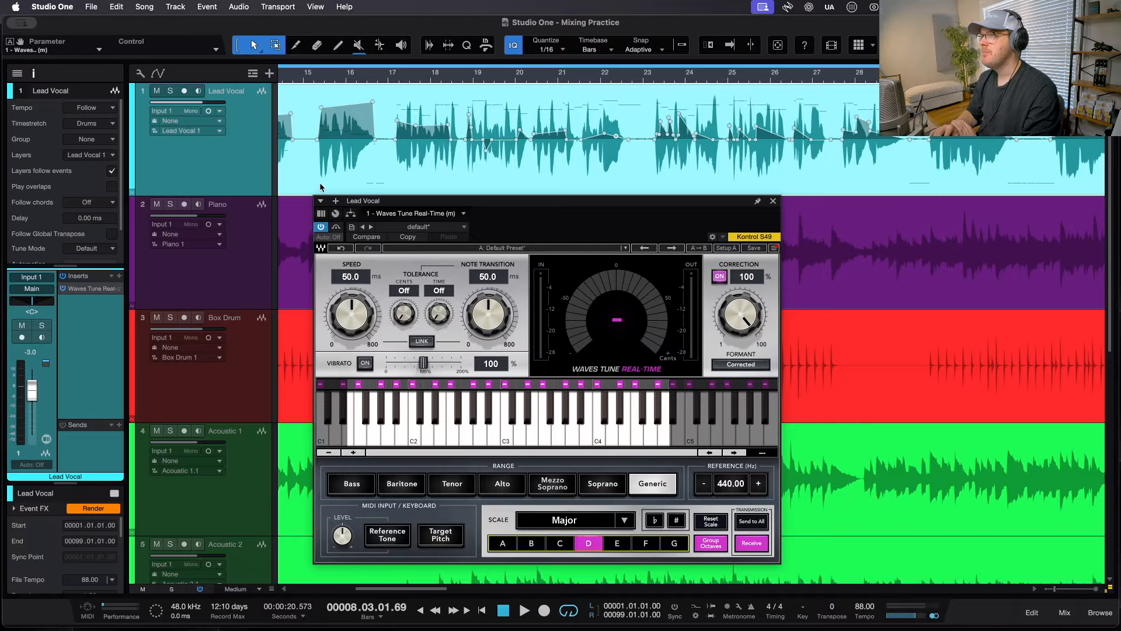
pyautogui.click(451, 484)
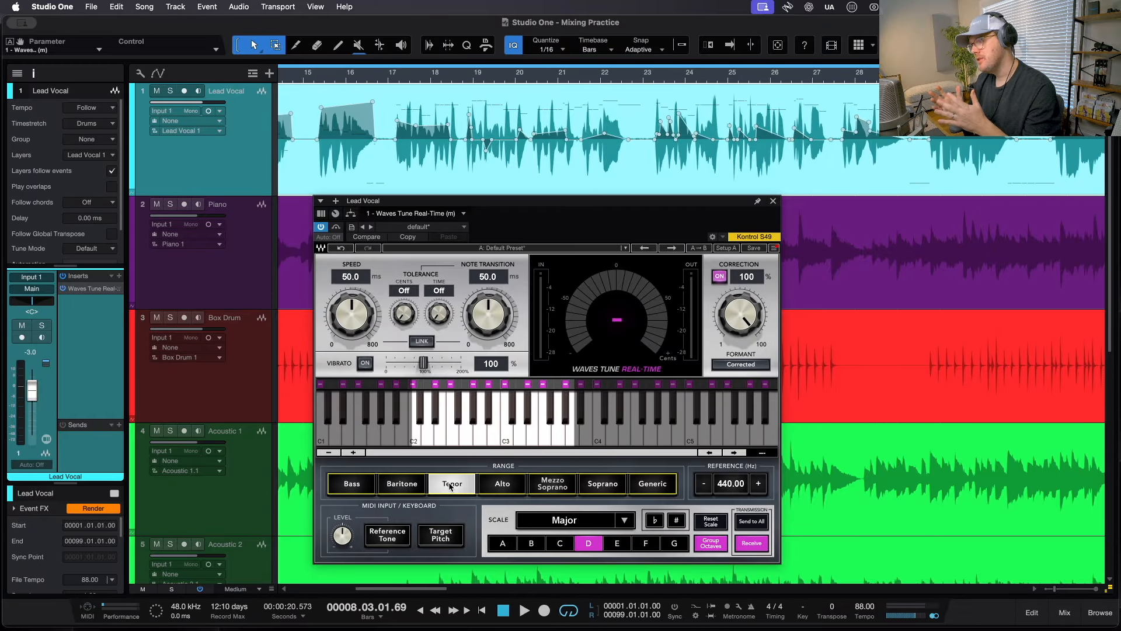
pyautogui.click(356, 486)
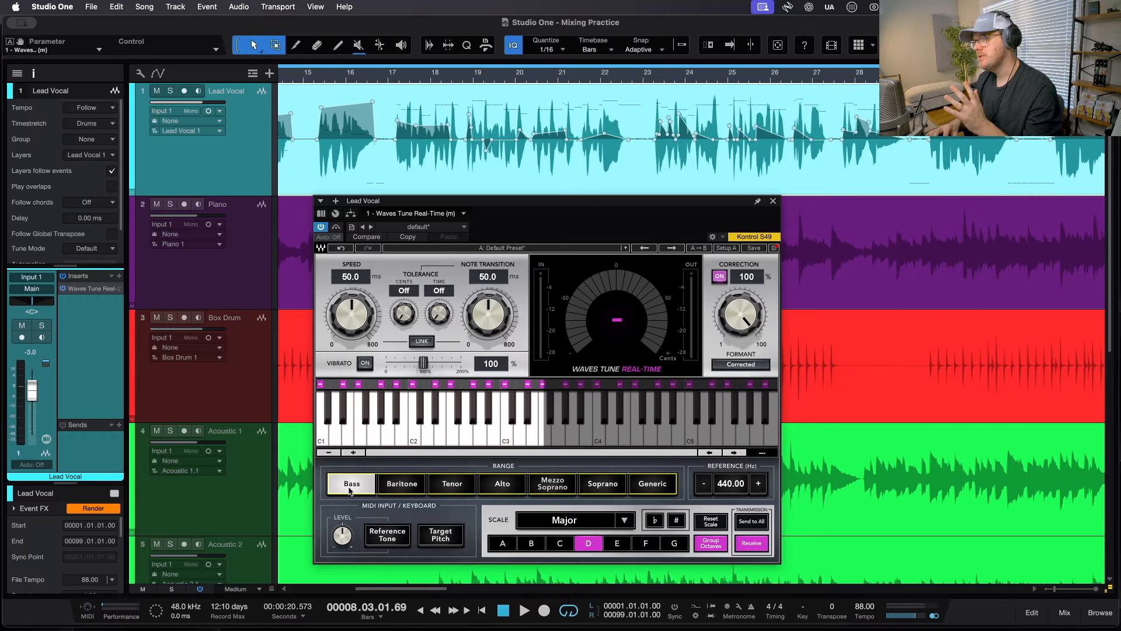
pyautogui.click(461, 486)
pyautogui.click(507, 487)
pyautogui.click(461, 487)
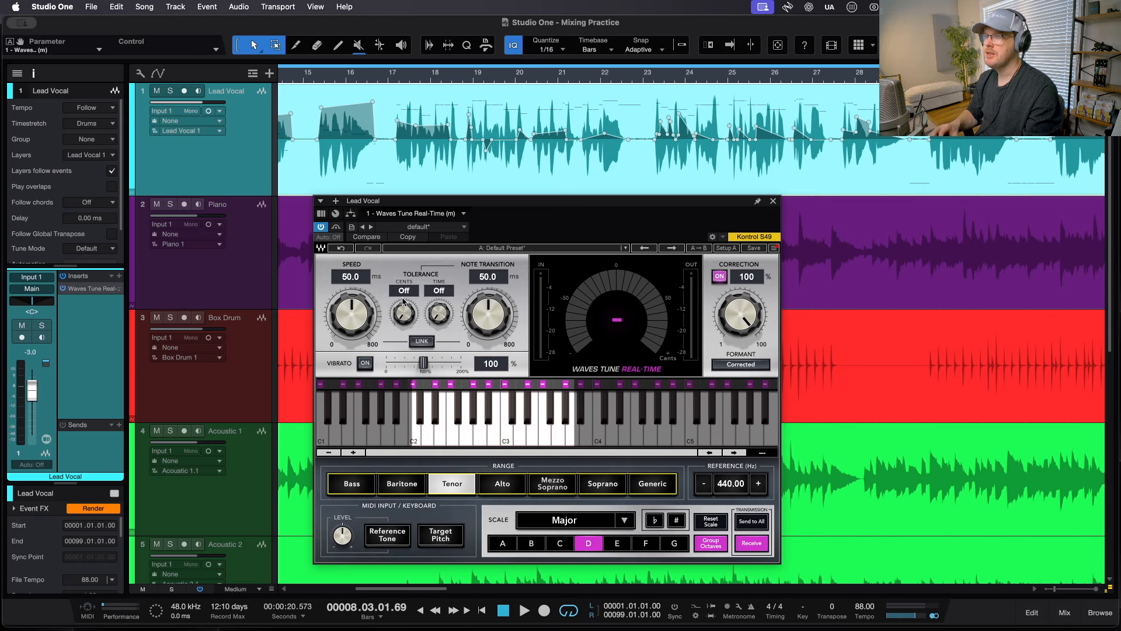
# Step: Solo the Lead Vocal track and play it from just before bar 5 into bar 10 through the real-time tuning
pyautogui.hscroll(-10, 387, 173)
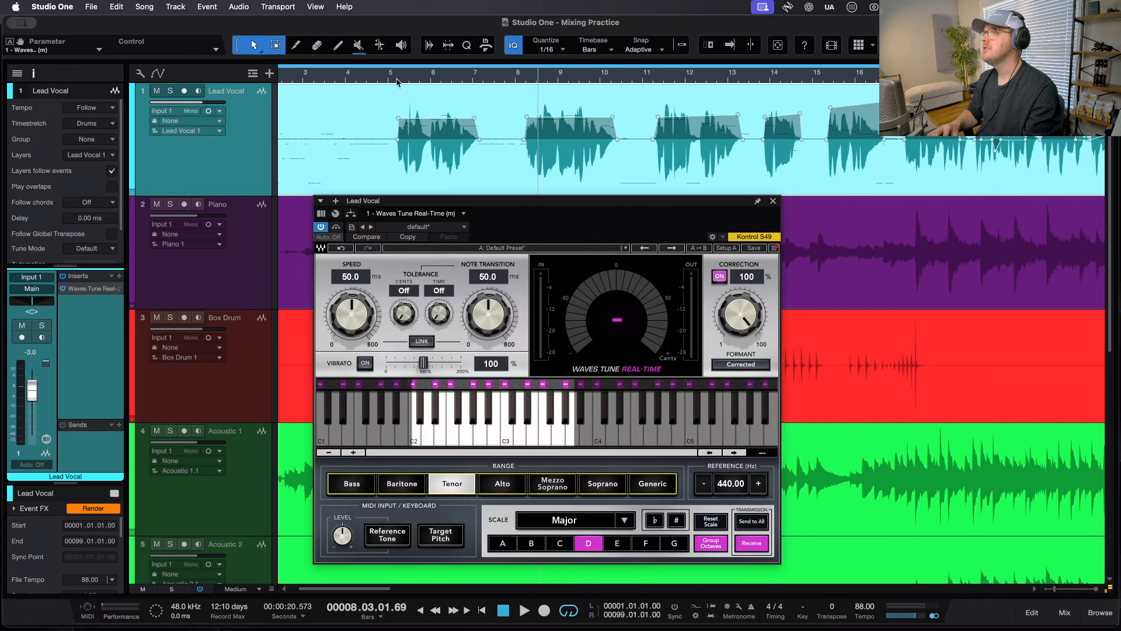
pyautogui.click(395, 74)
pyautogui.click(386, 75)
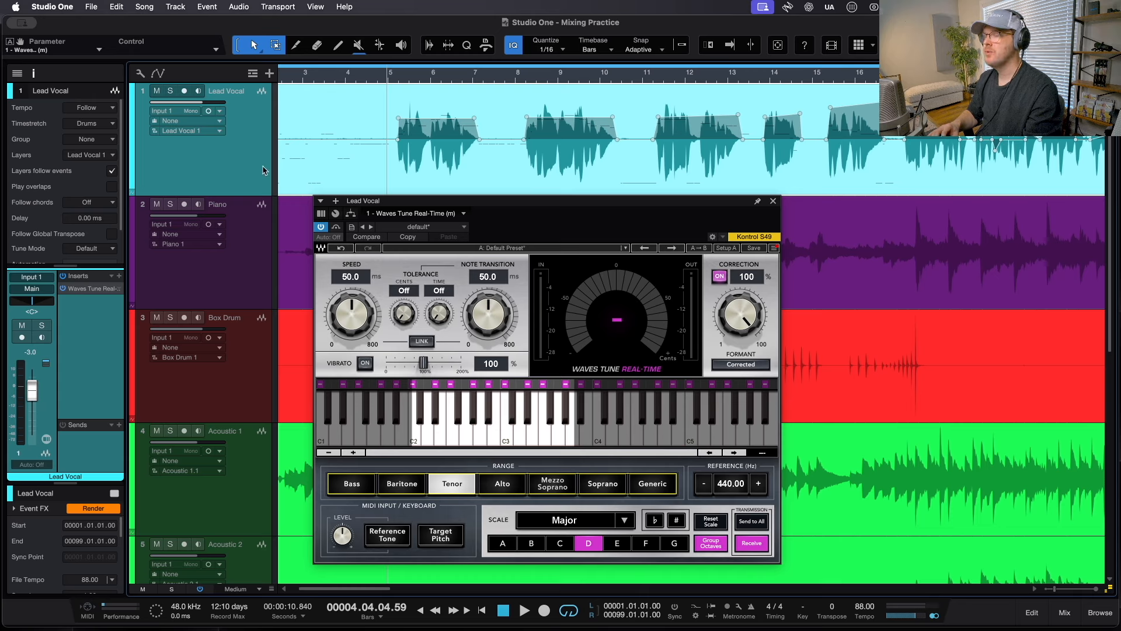
pyautogui.press('s')
pyautogui.press('space')
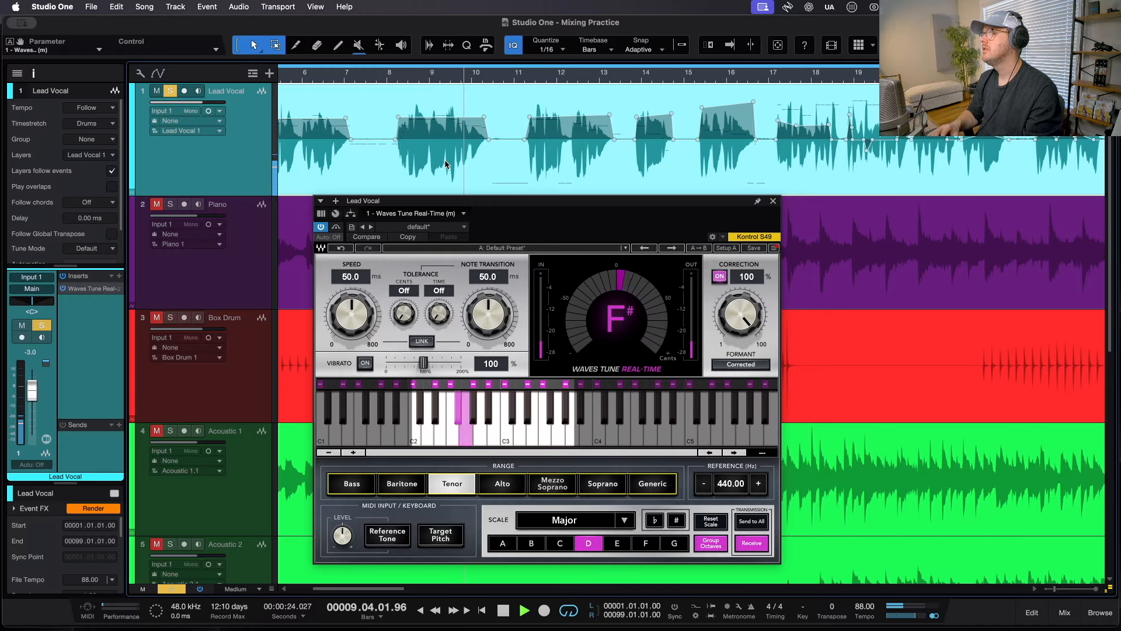
pyautogui.press('space')
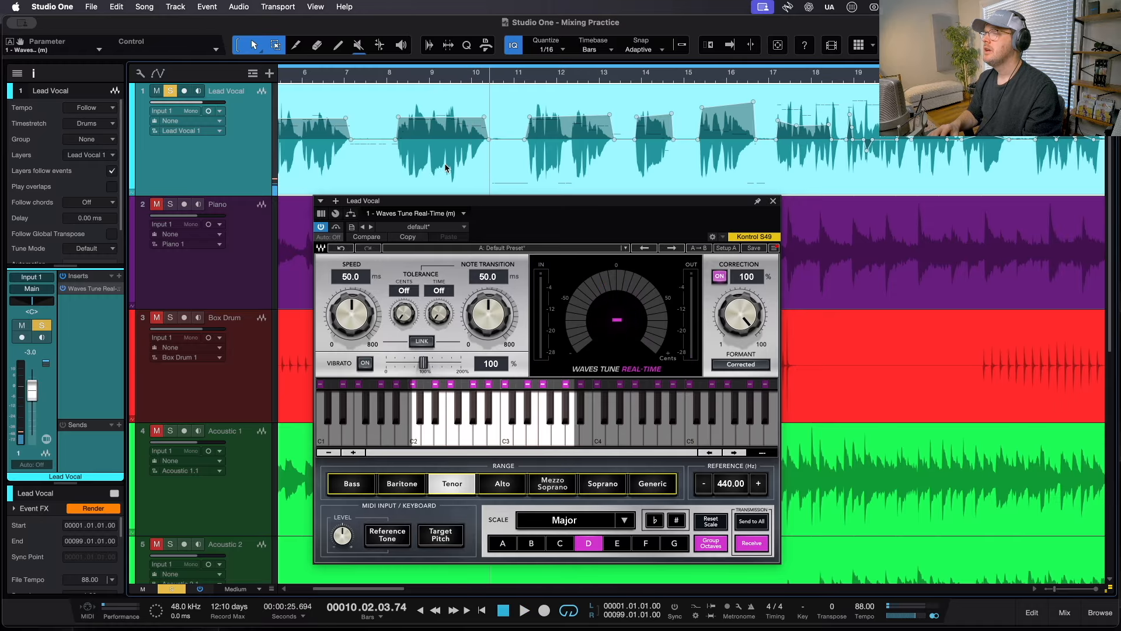
# Step: Lower Note Transition and Speed to 0.1 ms and play the soloed vocal from the start of bar 5
pyautogui.moveTo(494, 326); pyautogui.dragTo(501, 357)
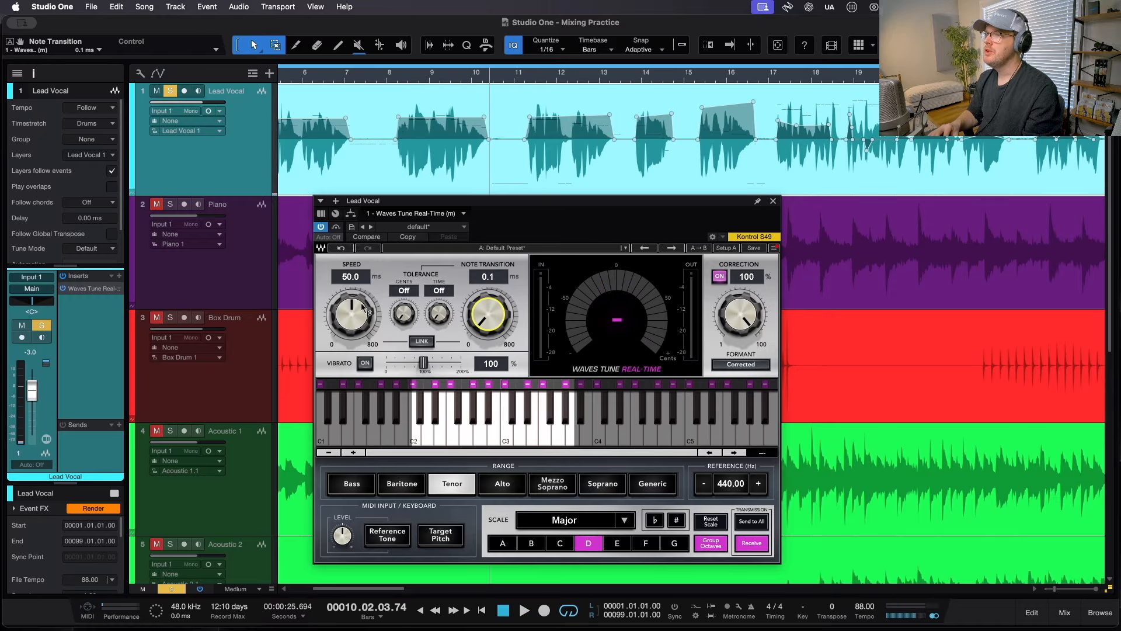
pyautogui.moveTo(351, 315); pyautogui.dragTo(354, 341)
pyautogui.click(398, 83)
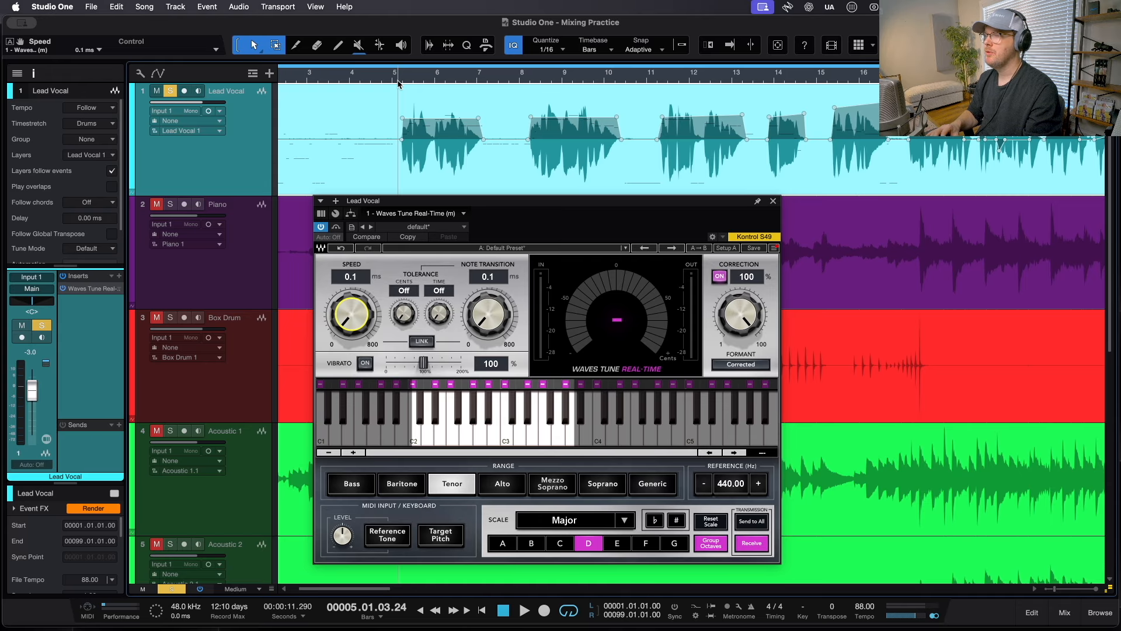
pyautogui.press('space')
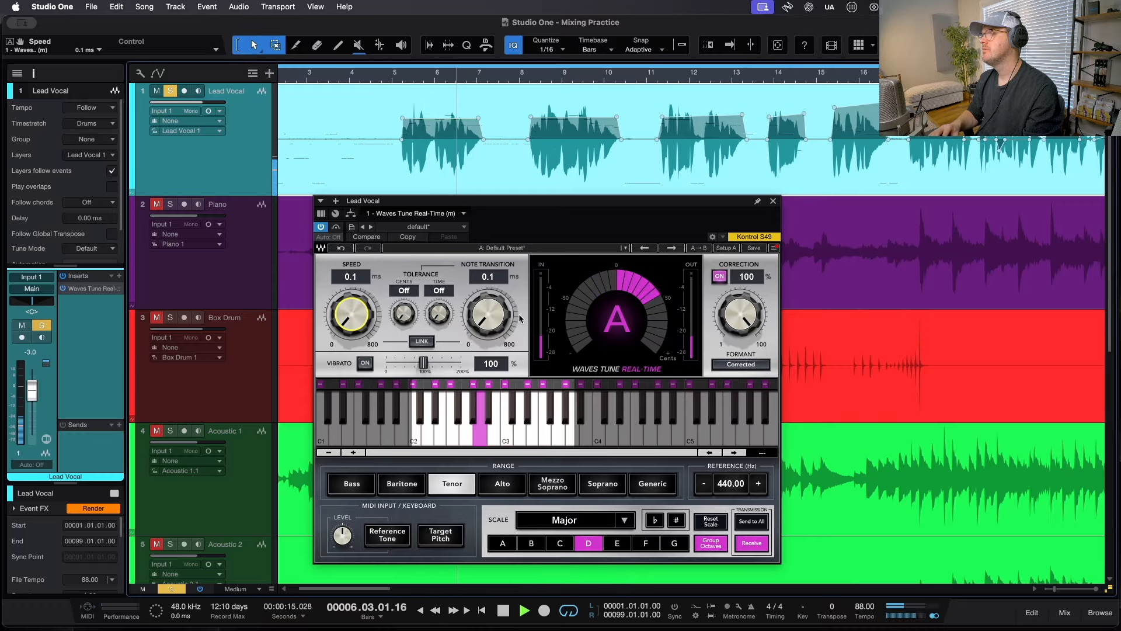
pyautogui.press('space')
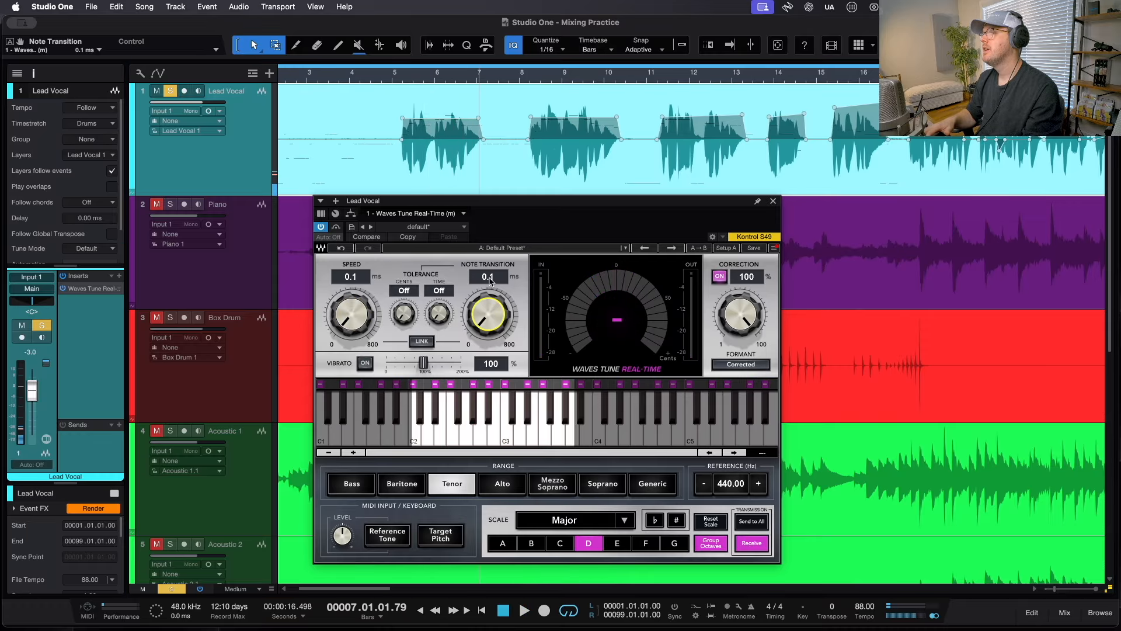
# Step: Set Note Transition to 50 ms and Speed to 40 ms in the lead vocal's Waves Tune Real-Time
pyautogui.click(488, 277)
pyautogui.write('50')
pyautogui.press('Return')
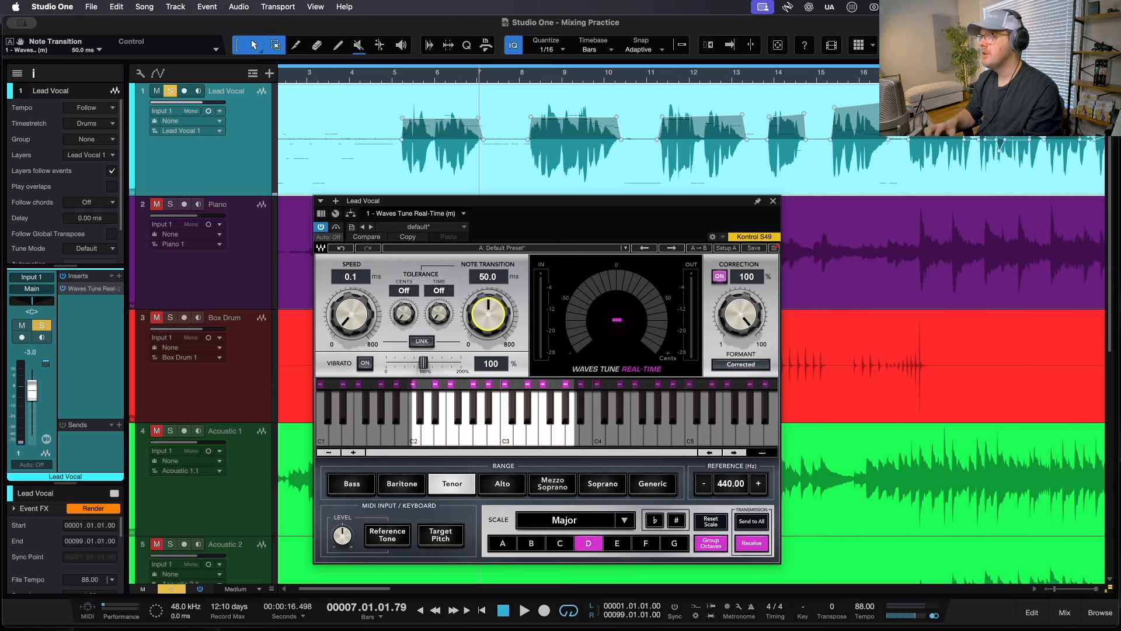
pyautogui.click(351, 279)
pyautogui.write('4')
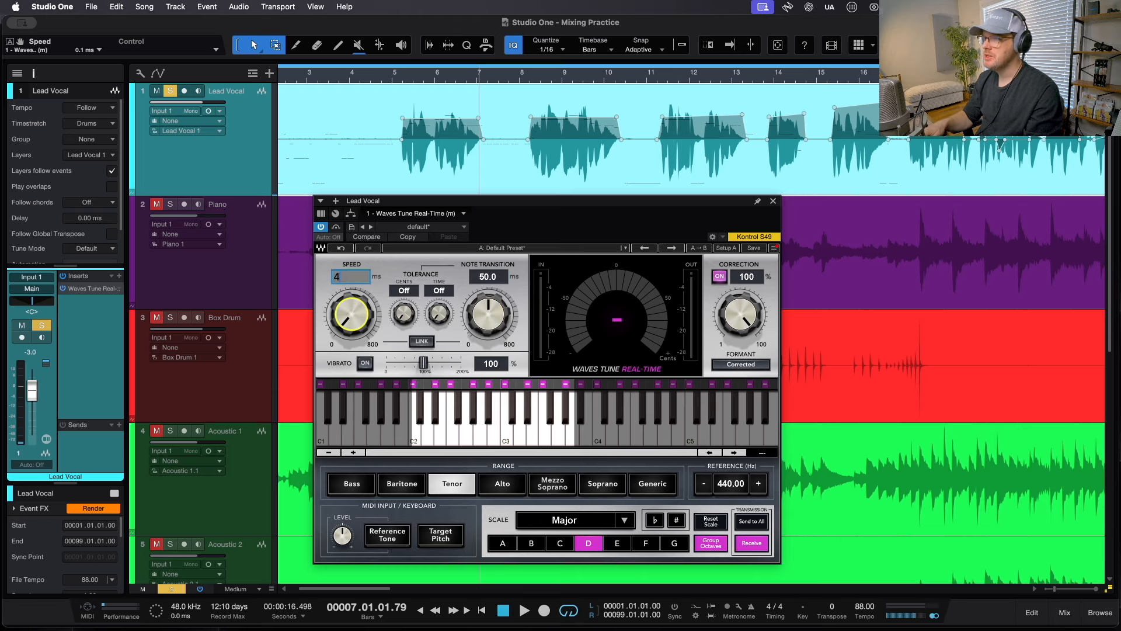
pyautogui.write('0')
pyautogui.press('Return')
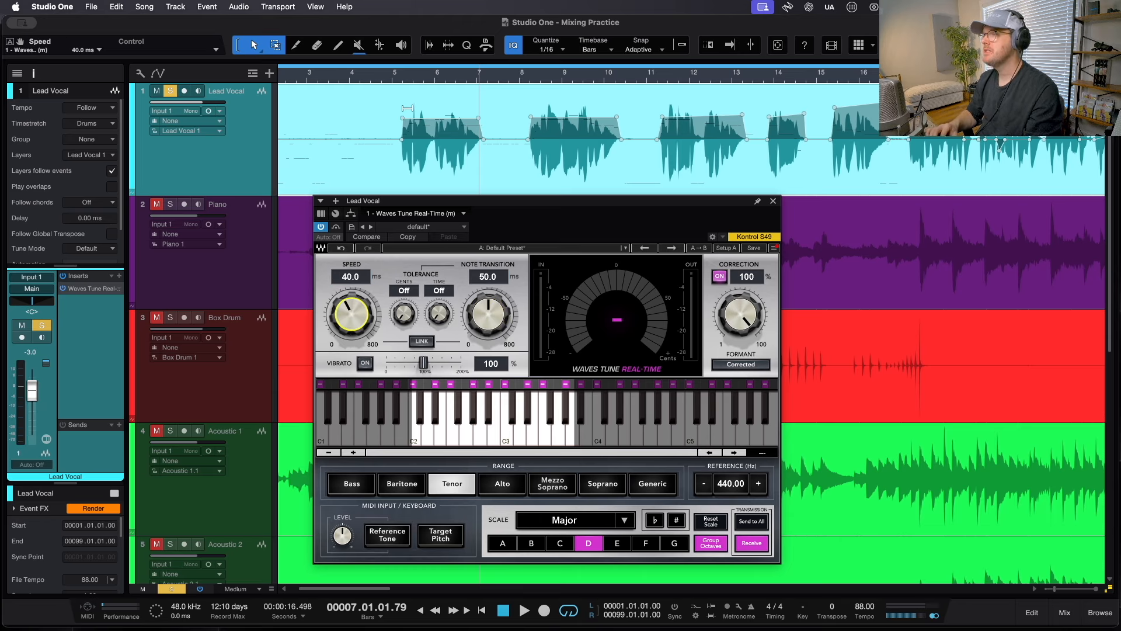
# Step: Play the soloed lead vocal from the start of bar 5 into bar 7 through the tuning
pyautogui.click(402, 76)
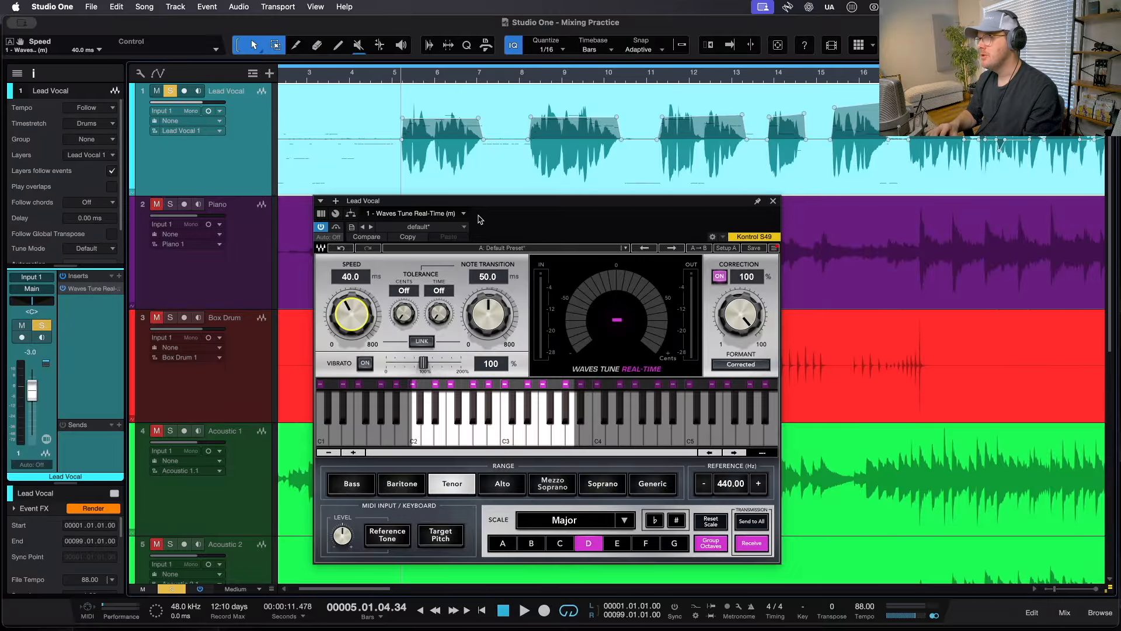
pyautogui.moveTo(498, 206); pyautogui.dragTo(508, 204)
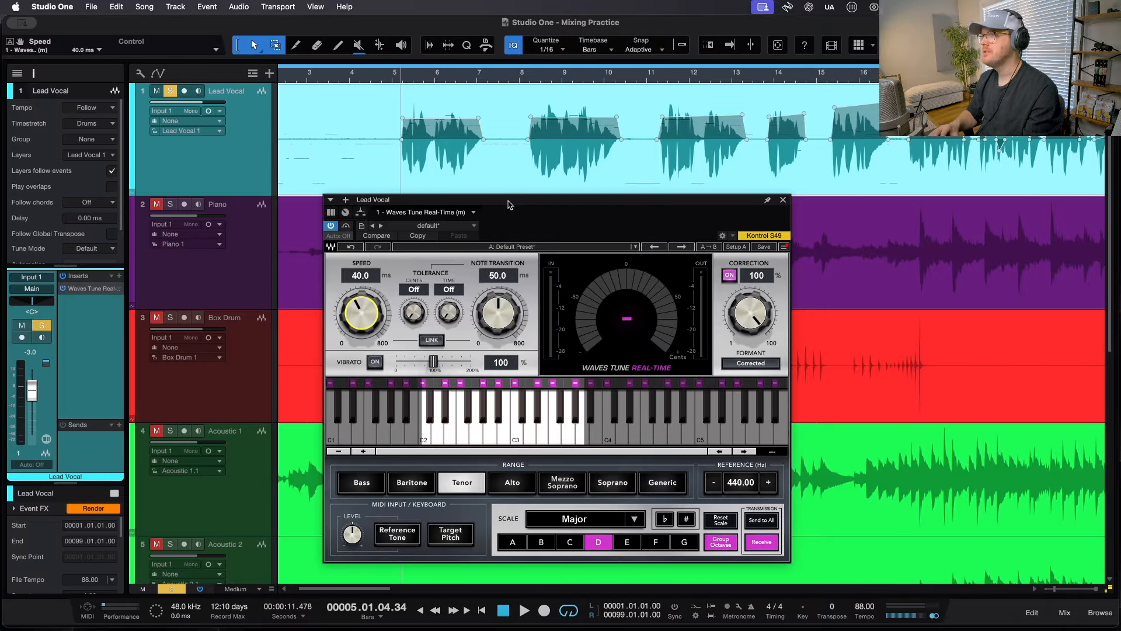
pyautogui.click(396, 77)
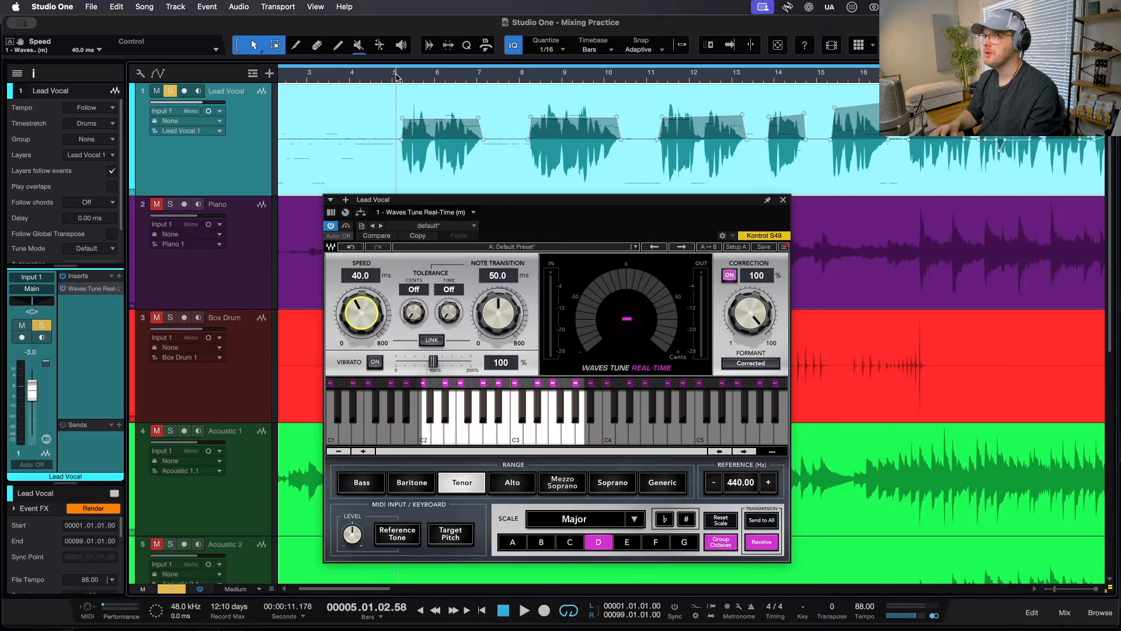
pyautogui.press('space')
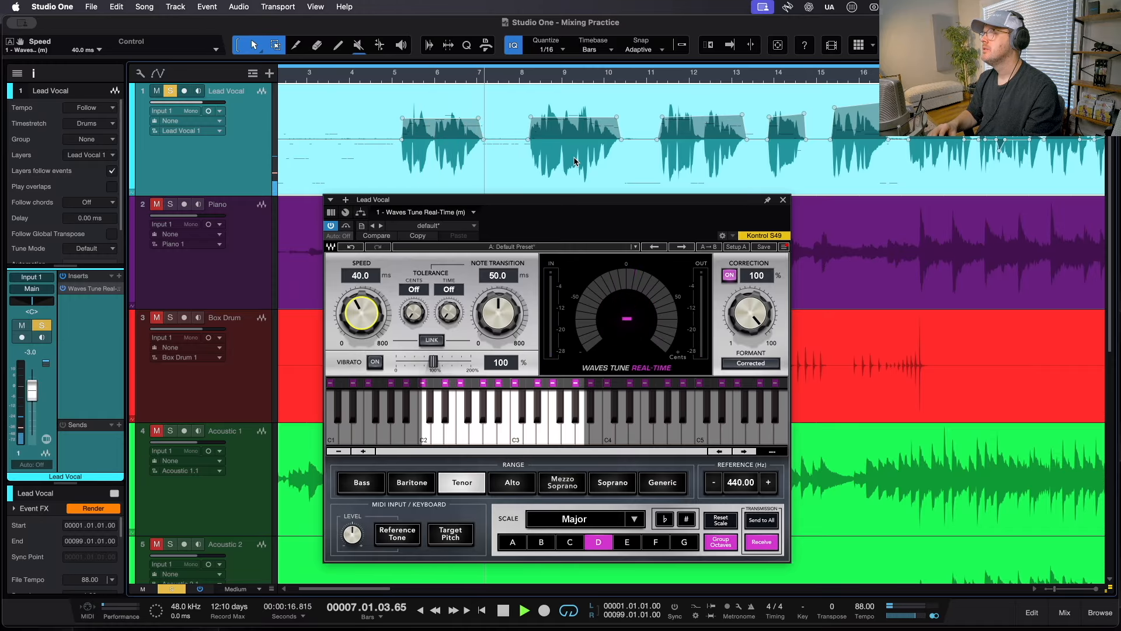
pyautogui.press('space')
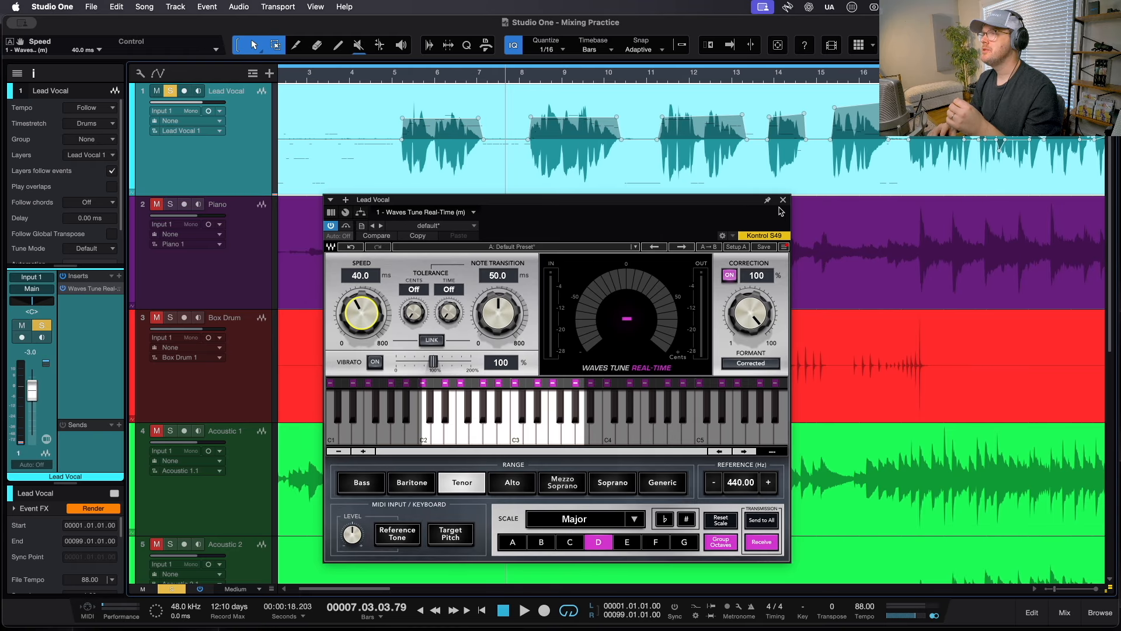
# Step: Close the lead vocal's tuning window and solo the BKGV 1, BKGV 2 and BKGV 3 tracks as well
pyautogui.click(783, 200)
pyautogui.press('w')
pyautogui.press('w')
pyautogui.scroll(-3, 563, 387)
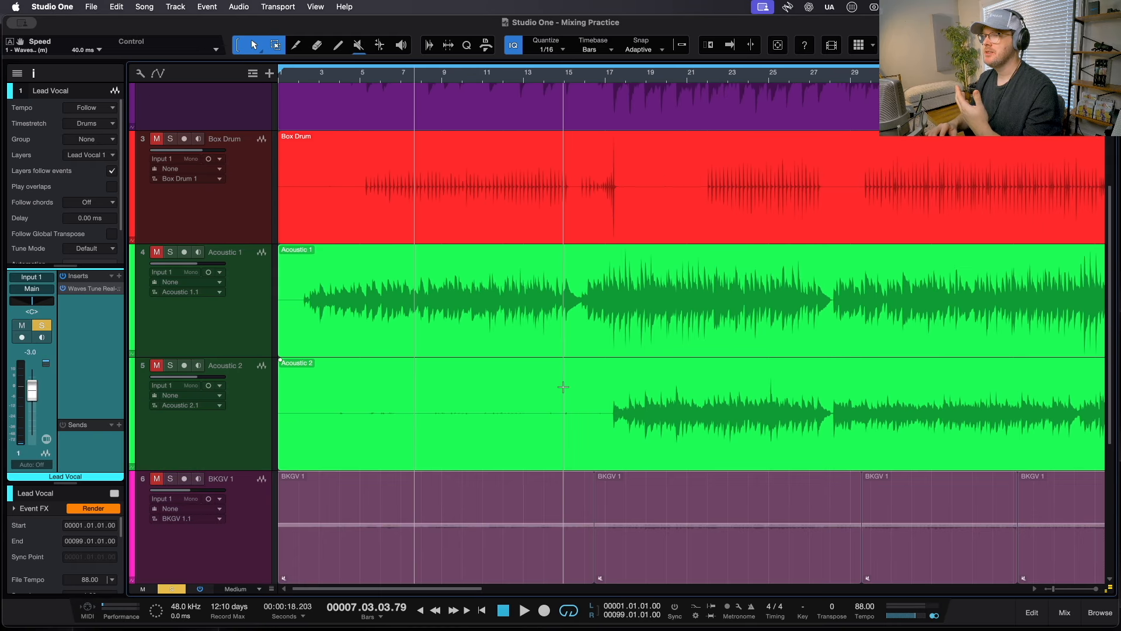
pyautogui.scroll(-5, 563, 387)
pyautogui.click(247, 303)
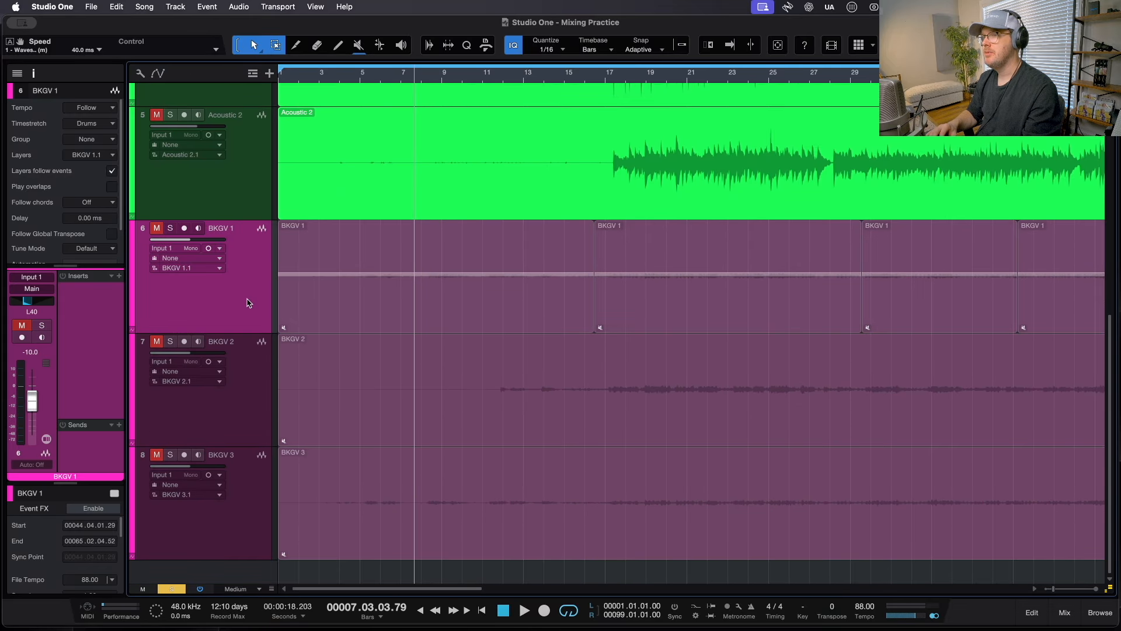
pyautogui.press('s')
pyautogui.click(248, 392)
pyautogui.press('s')
pyautogui.click(251, 487)
pyautogui.press('s')
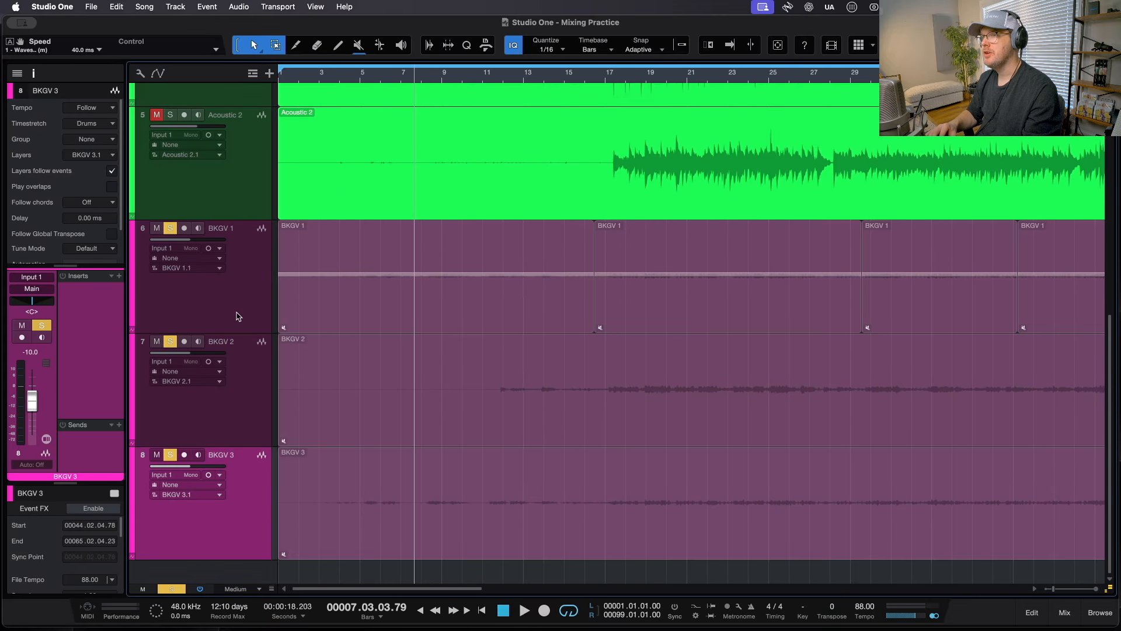
# Step: Reduce the track height to Normal and copy the Lead Vocal's Waves Tune Real-Time insert onto BKGV 1, BKGV 2 and BKGV 3
pyautogui.click(238, 316)
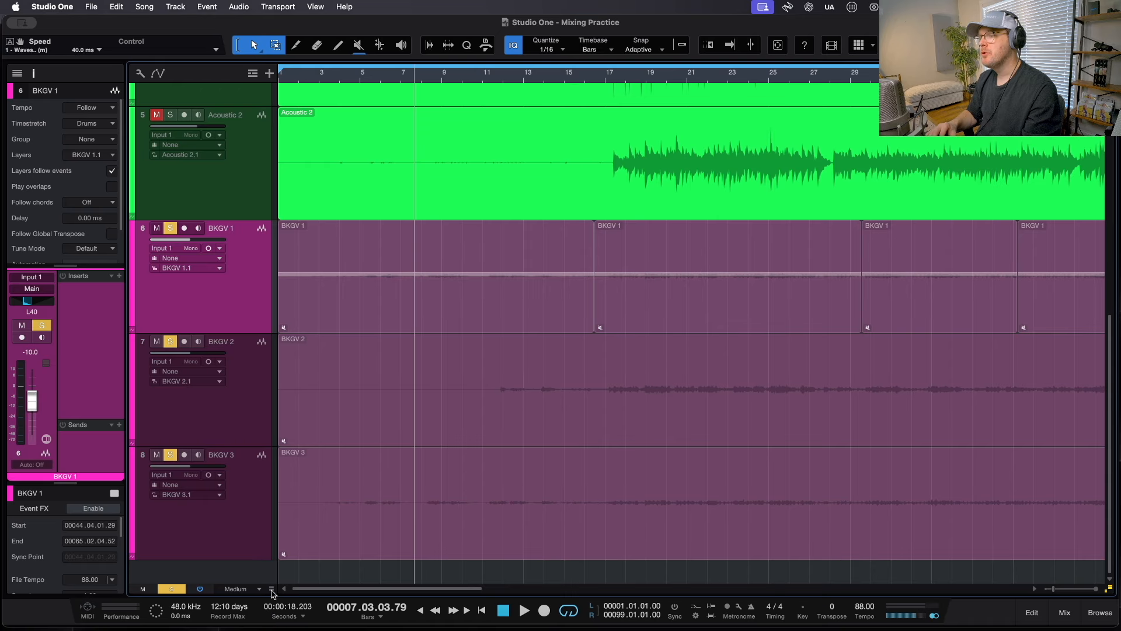
pyautogui.moveTo(272, 590); pyautogui.dragTo(273, 570)
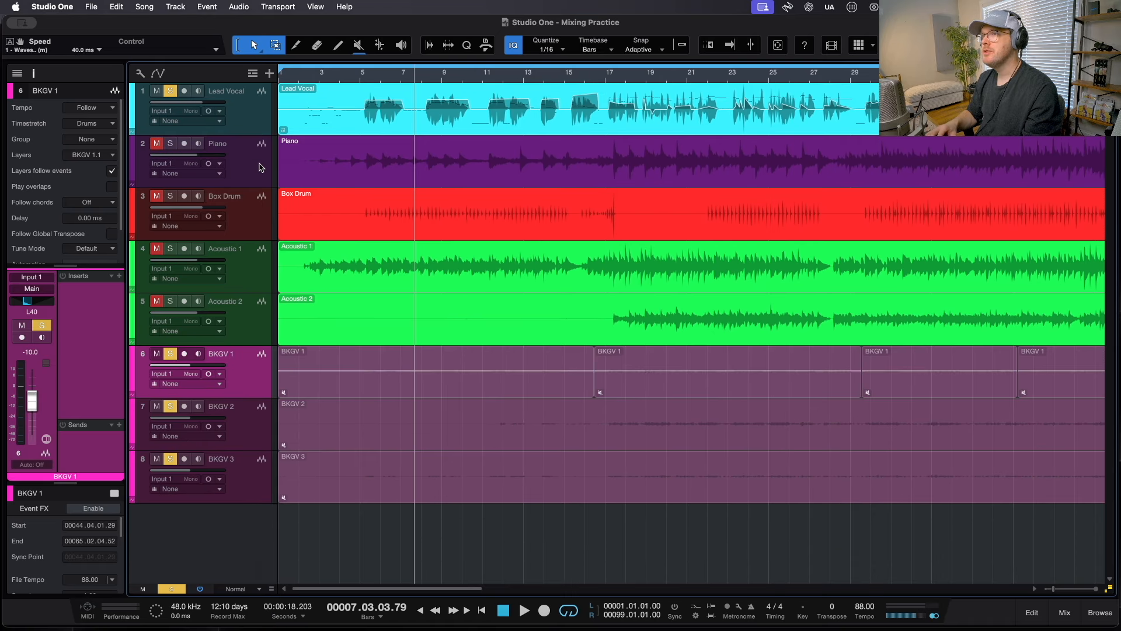
pyautogui.click(256, 130)
pyautogui.moveTo(87, 290); pyautogui.dragTo(244, 373)
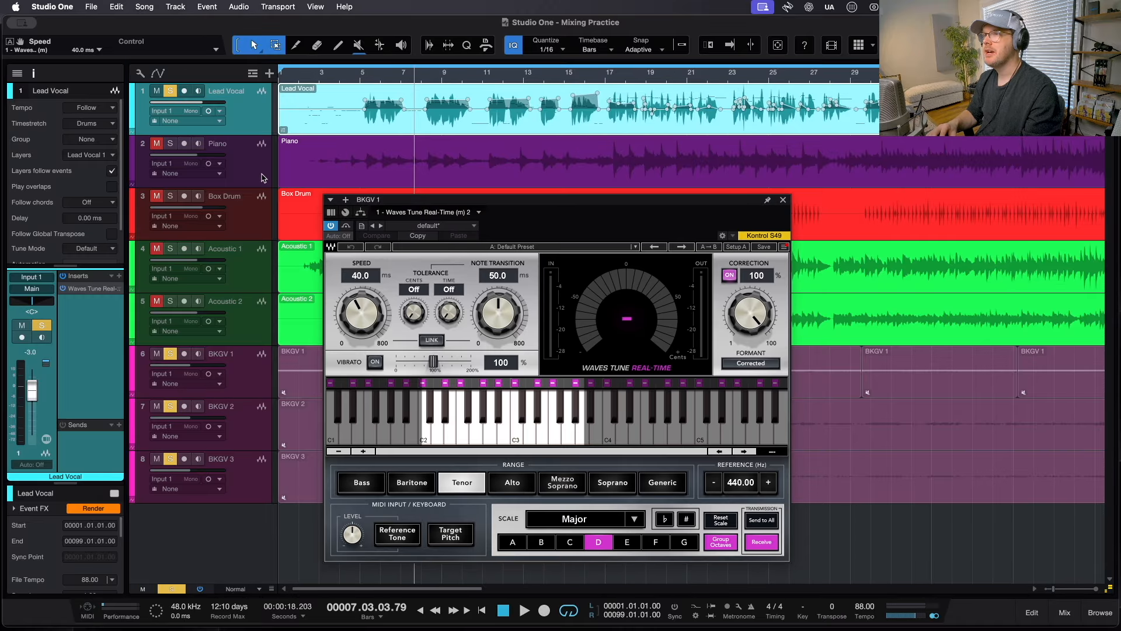
pyautogui.moveTo(89, 290); pyautogui.dragTo(251, 432)
pyautogui.moveTo(85, 288); pyautogui.dragTo(247, 480)
pyautogui.click(248, 470)
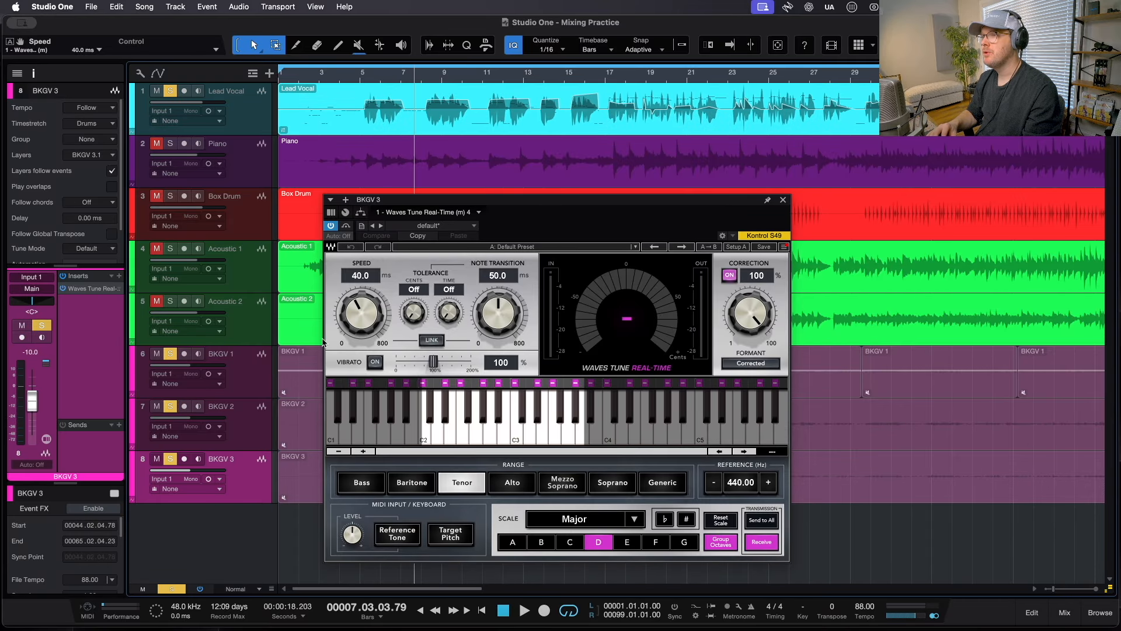
# Step: Set the tuning Speed to 30 ms on BKGV 3, BKGV 2 and BKGV 1
pyautogui.click(368, 274)
pyautogui.write('30')
pyautogui.press('Return')
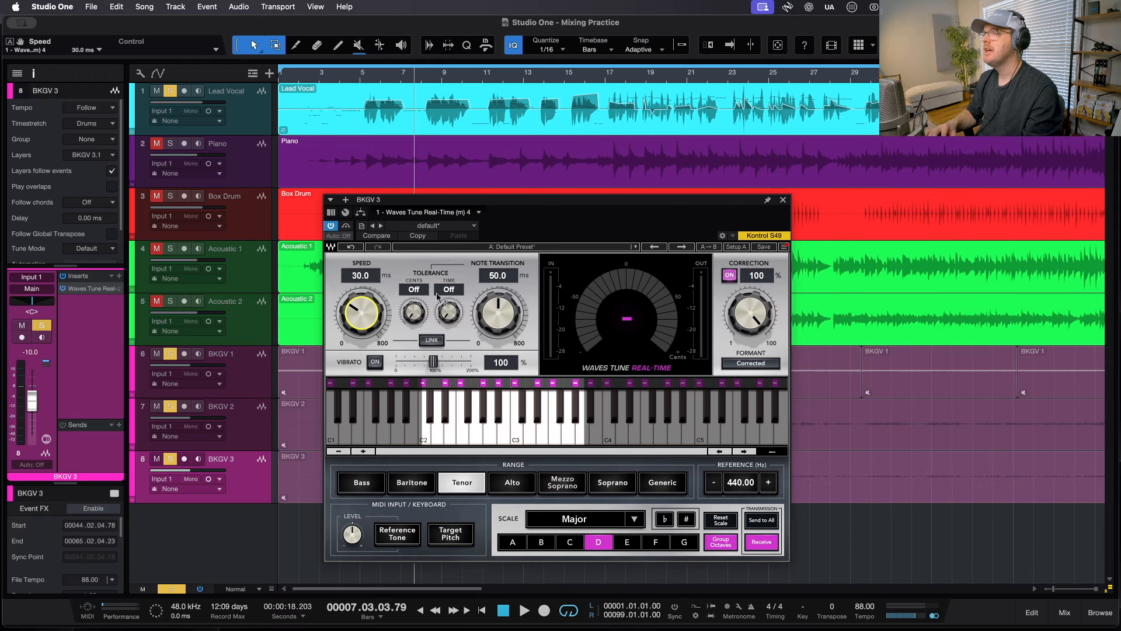
pyautogui.click(259, 417)
pyautogui.click(368, 276)
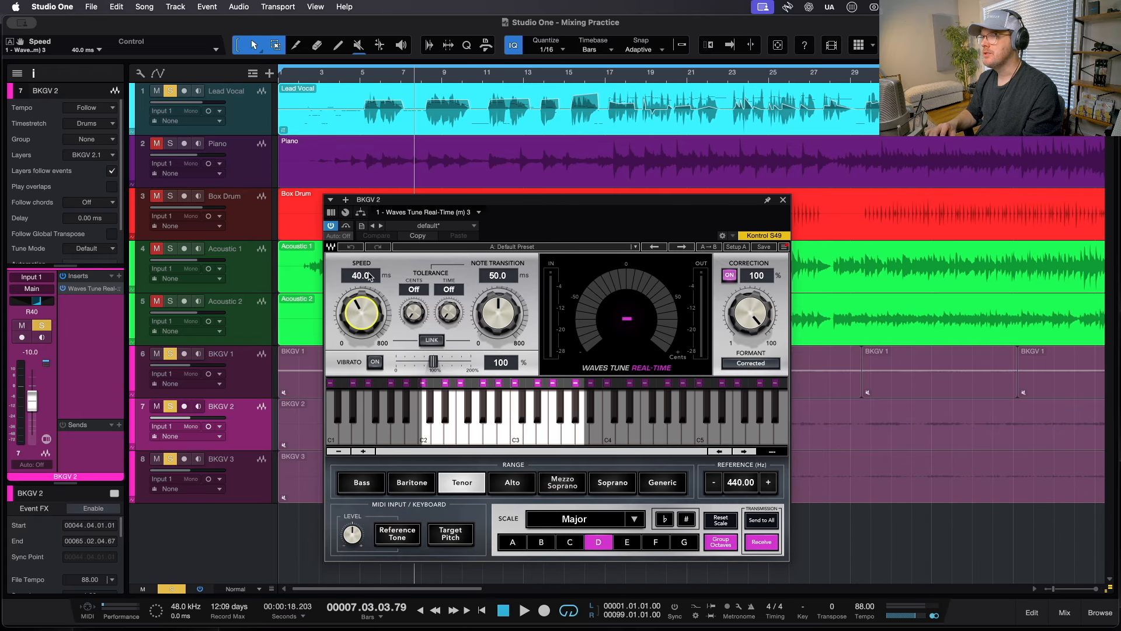
pyautogui.write('30')
pyautogui.press('Return')
pyautogui.click(258, 372)
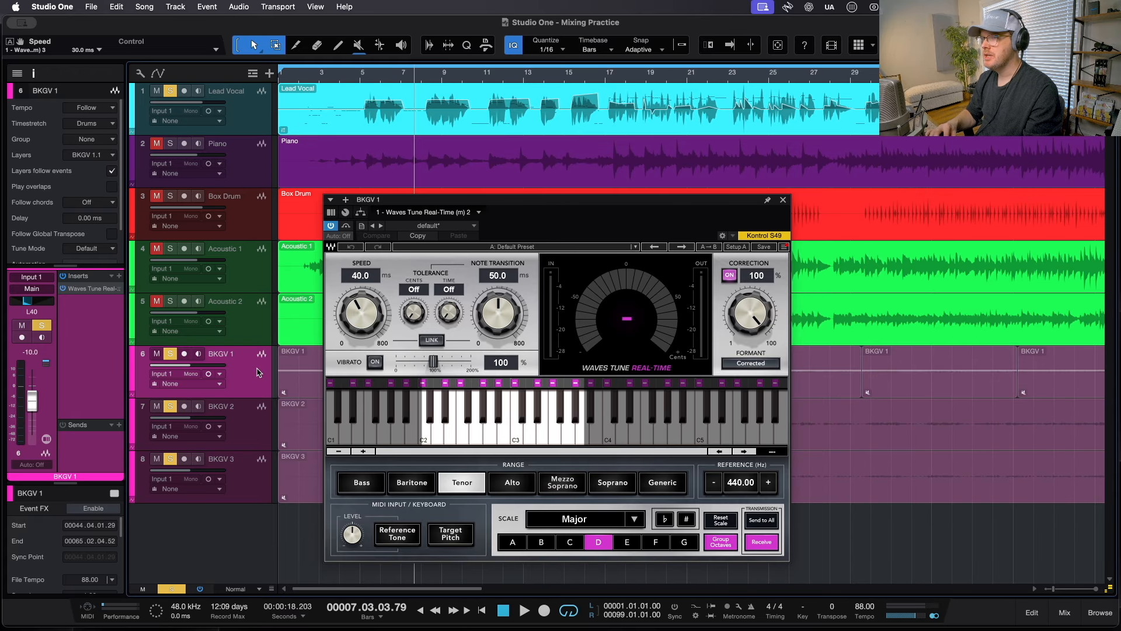
pyautogui.click(365, 280)
pyautogui.write('30')
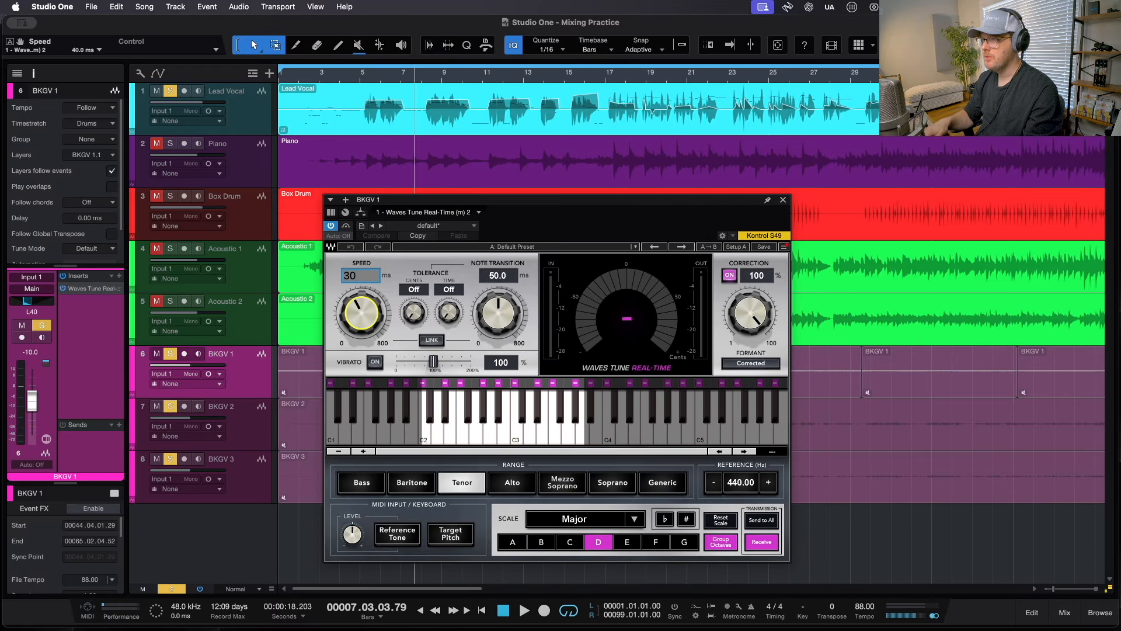
pyautogui.press('Return')
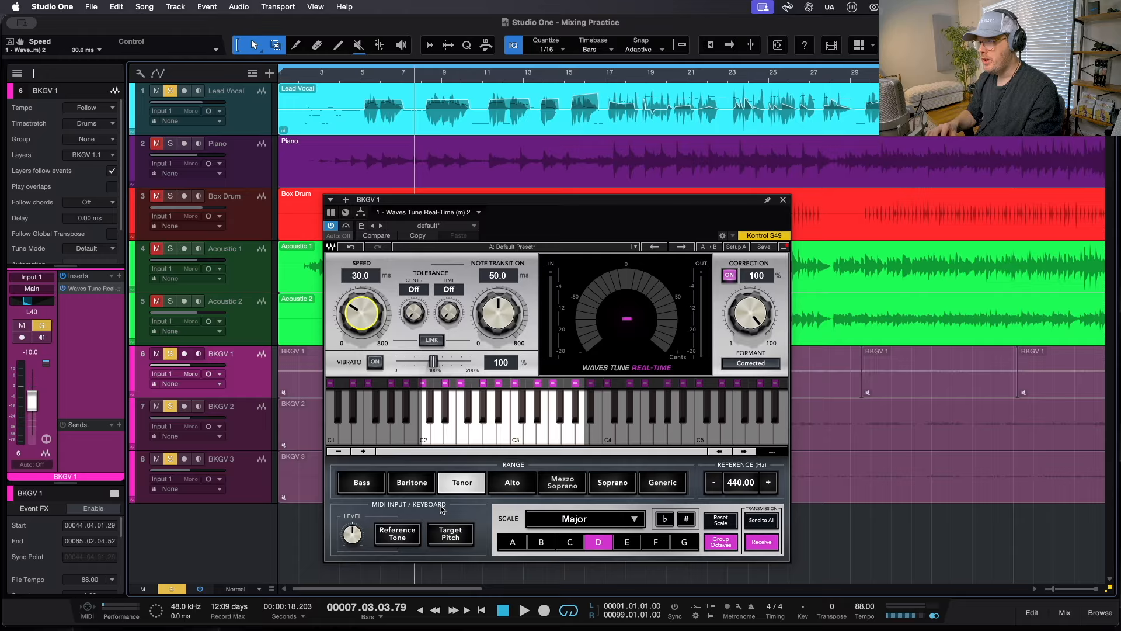
# Step: Set the vocal range to Baritone on BKGV 1, Alto on BKGV 2 and Mezzo Soprano on BKGV 3, and close the plugin window
pyautogui.click(412, 482)
pyautogui.click(262, 425)
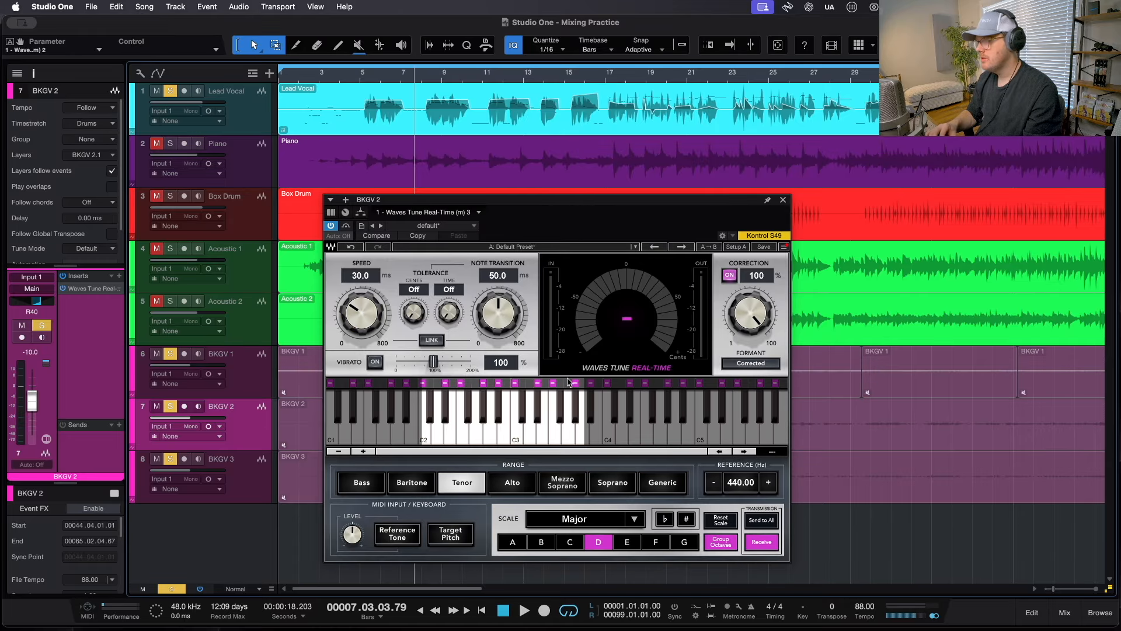
pyautogui.press('w')
pyautogui.press('w')
pyautogui.hscroll(1, 964, 400)
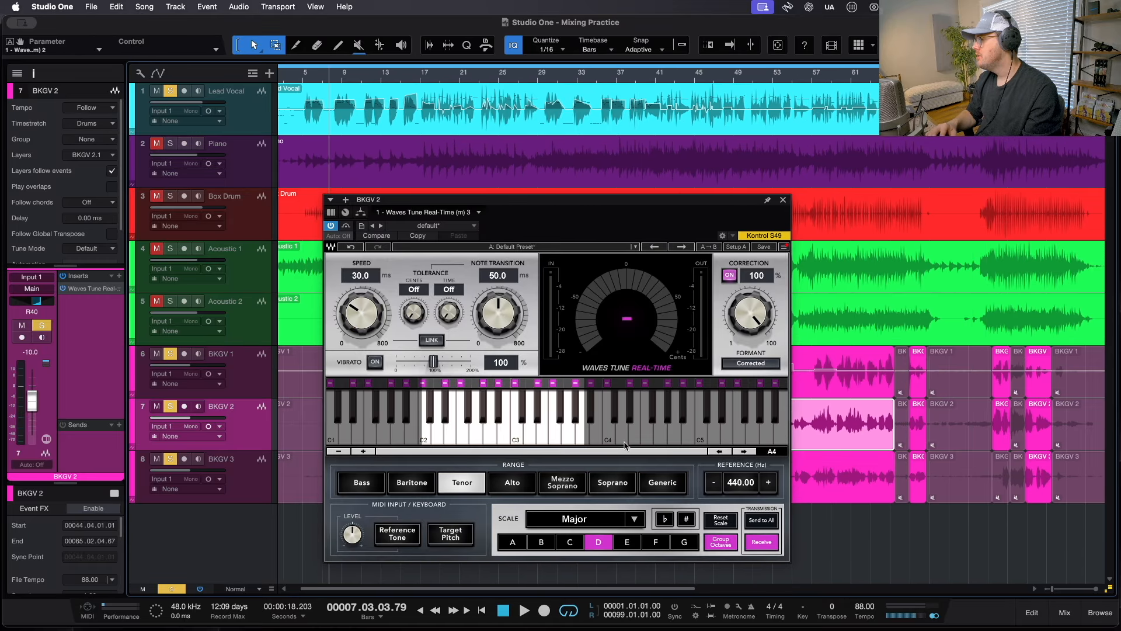
pyautogui.click(512, 482)
pyautogui.click(257, 488)
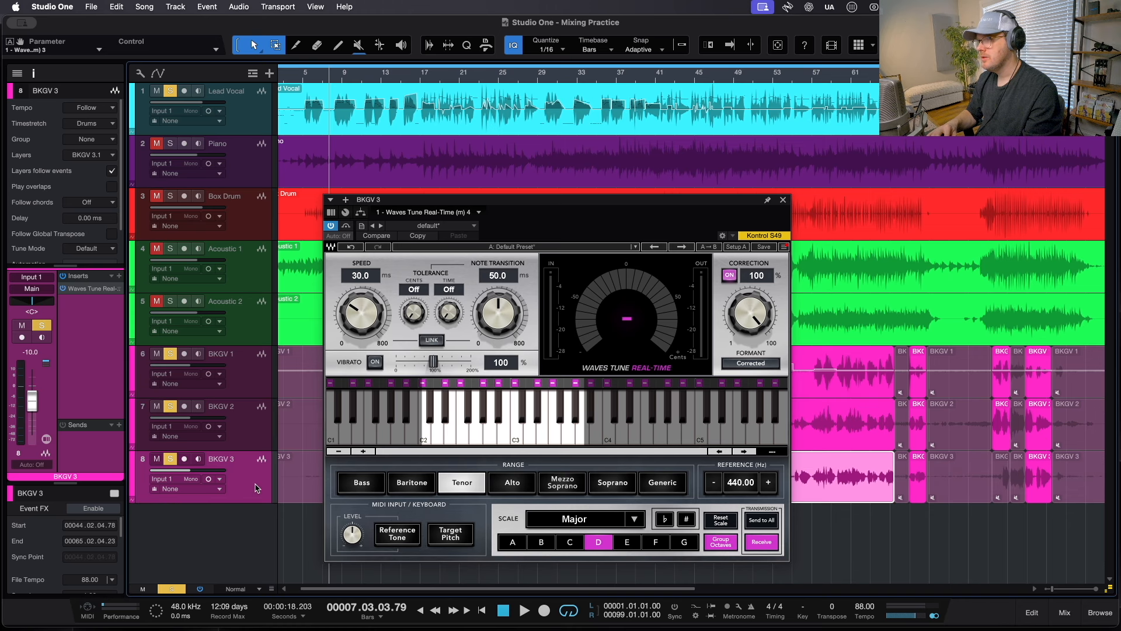
pyautogui.click(596, 484)
pyautogui.click(565, 492)
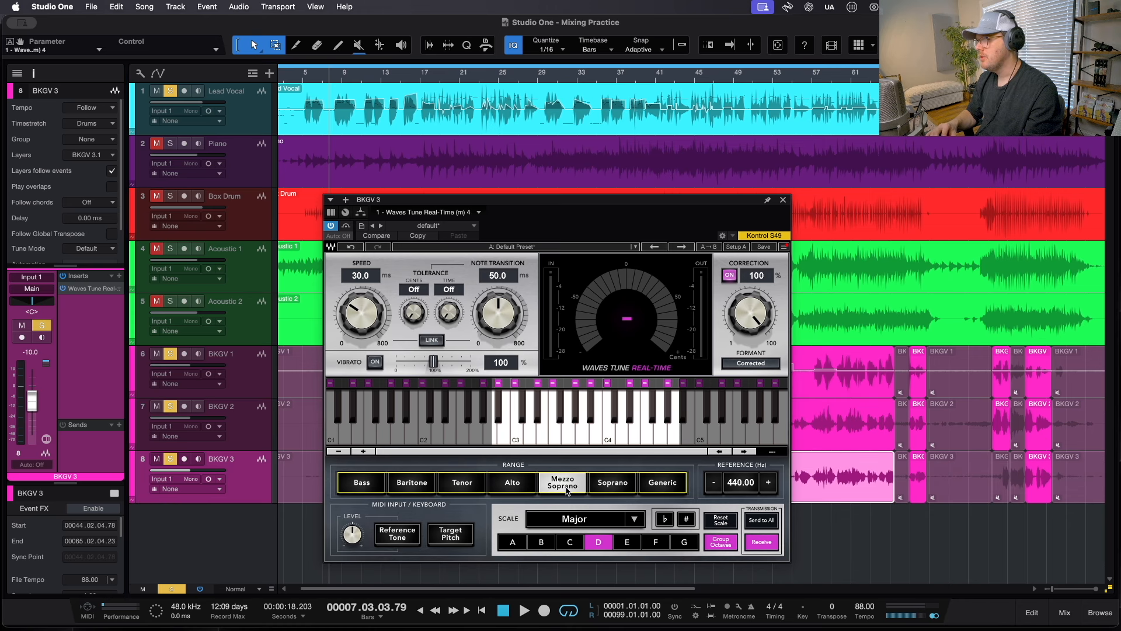
pyautogui.click(782, 201)
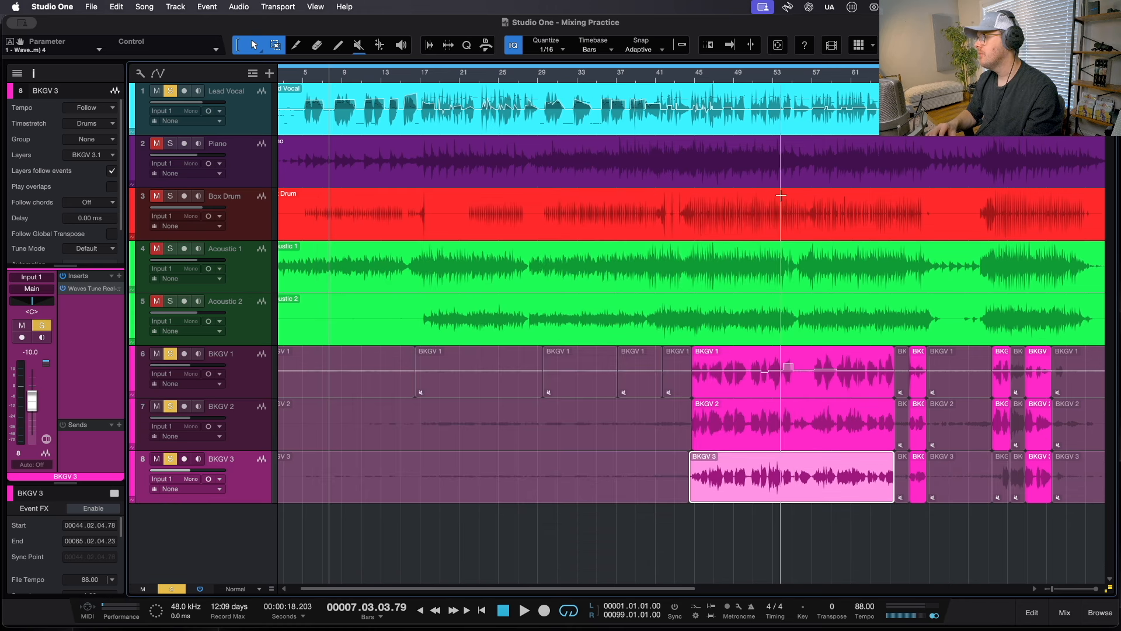
# Step: Play the soloed lead and background vocals from the start of the active BKGV clips, just before bar 45
pyautogui.click(694, 76)
pyautogui.hscroll(5, 571, 386)
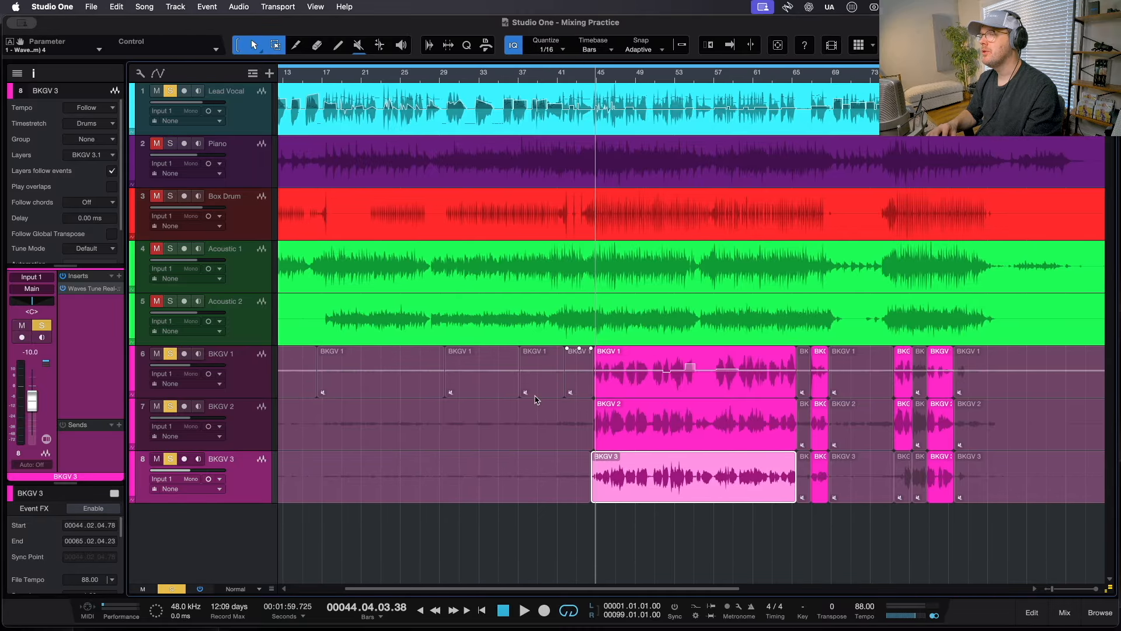
pyautogui.press('e')
pyautogui.press('e')
pyautogui.press('e')
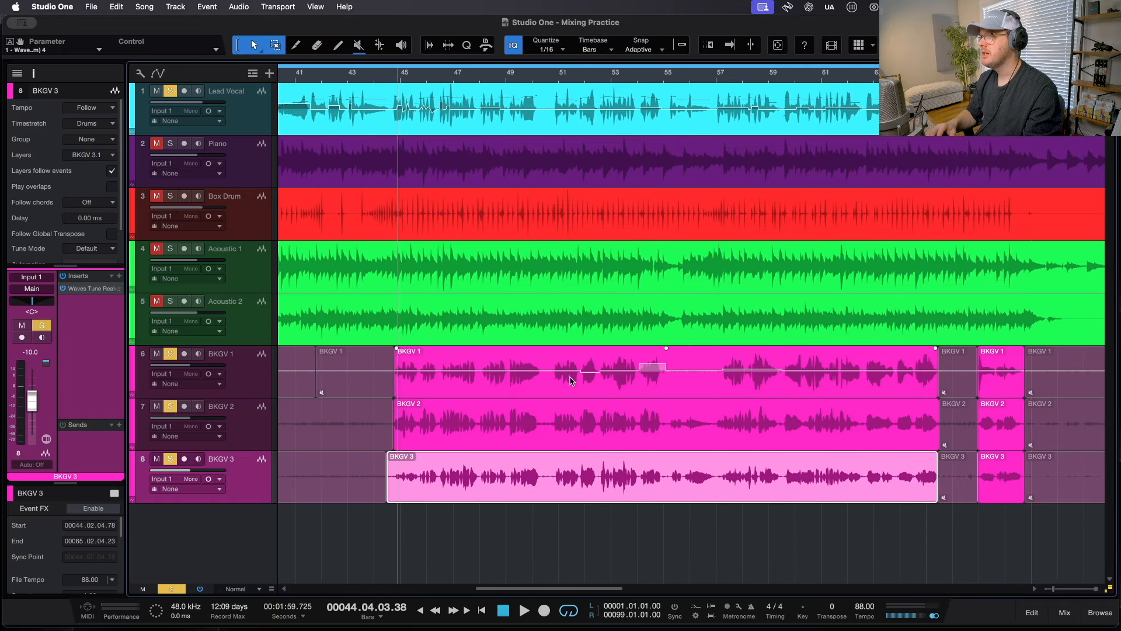
pyautogui.press('e')
pyautogui.press('space')
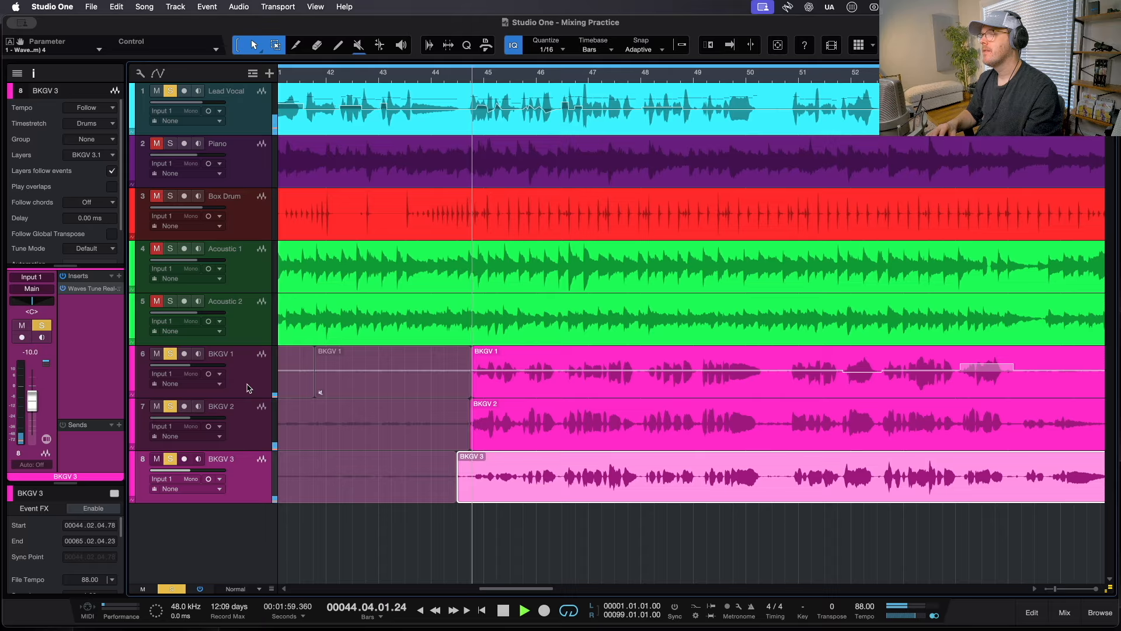
# Step: Lower the tuning Speed on BKGV 1 to 20 ms during playback and close its plugin window
pyautogui.click(248, 389)
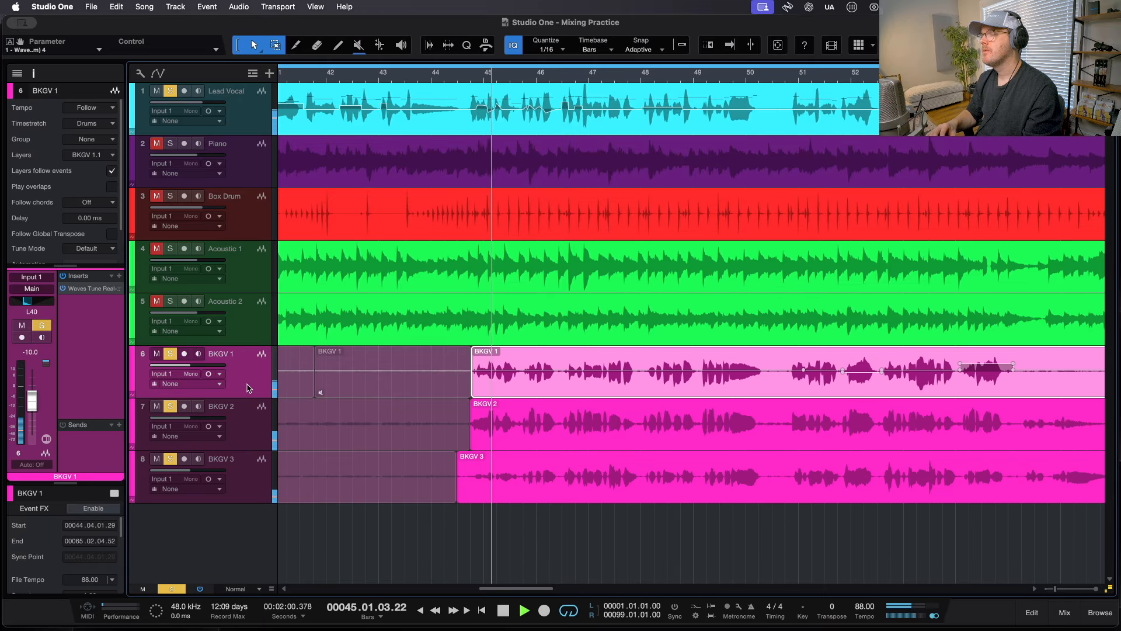
pyautogui.click(93, 289)
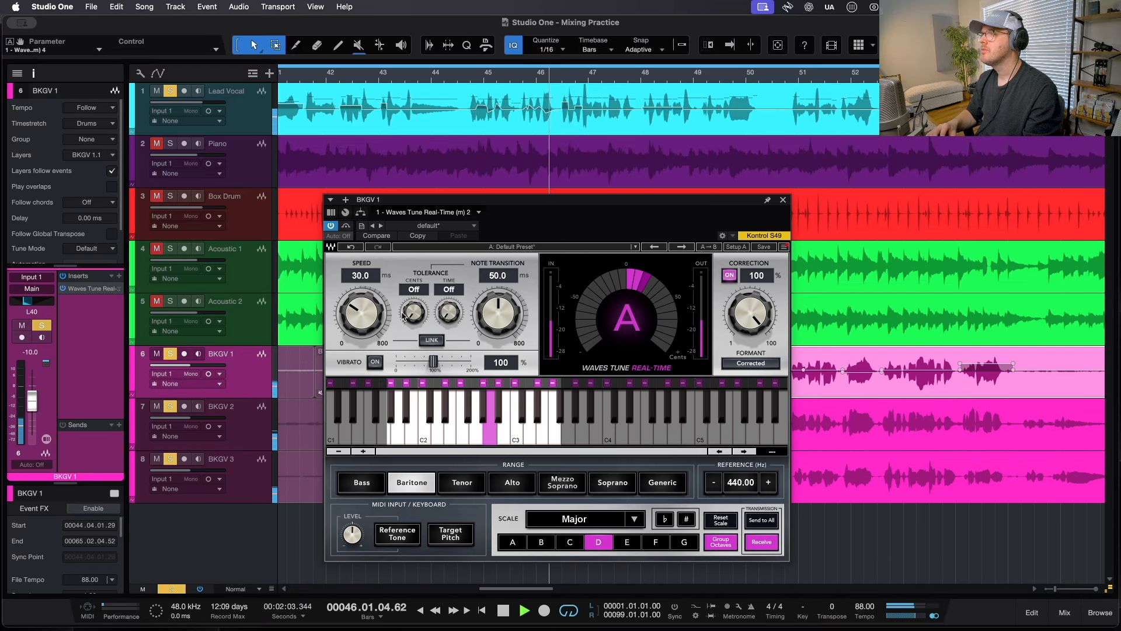
pyautogui.click(360, 275)
pyautogui.write('2')
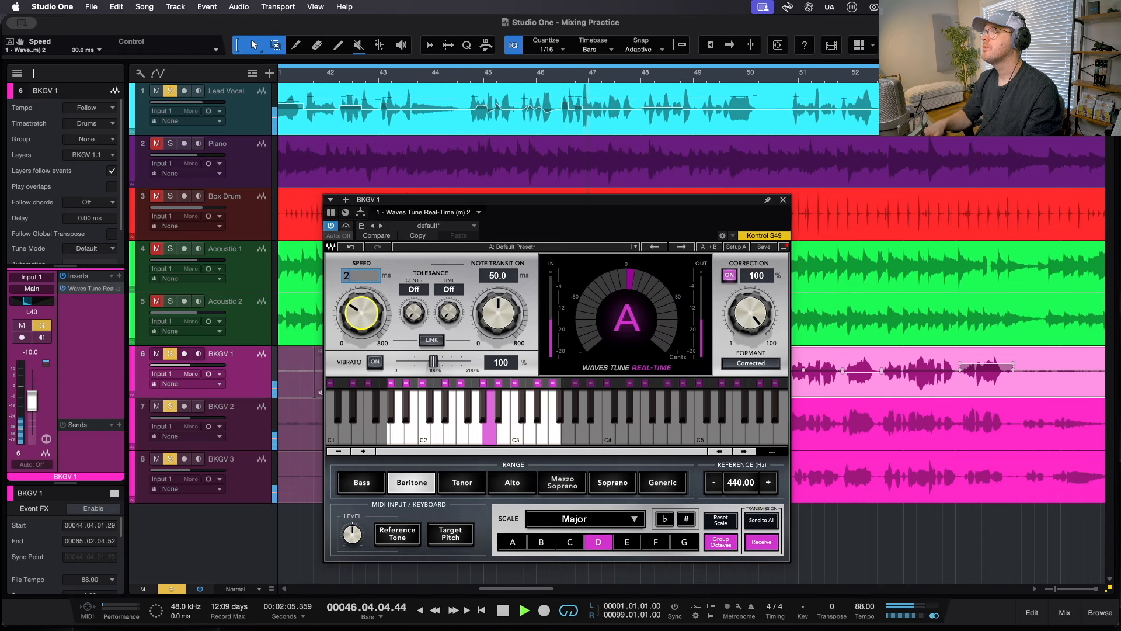
pyautogui.write('0')
pyautogui.press('Return')
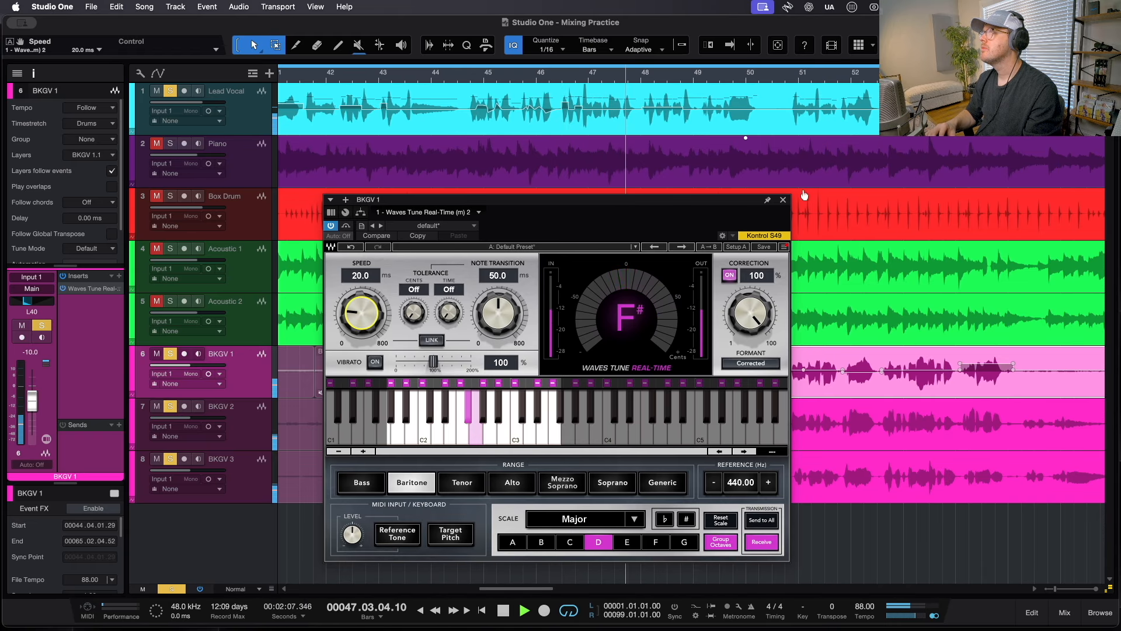
pyautogui.click(784, 199)
# Step: Lower the tuning Speed on BKGV 2 to 20 ms while the vocals play
pyautogui.click(250, 423)
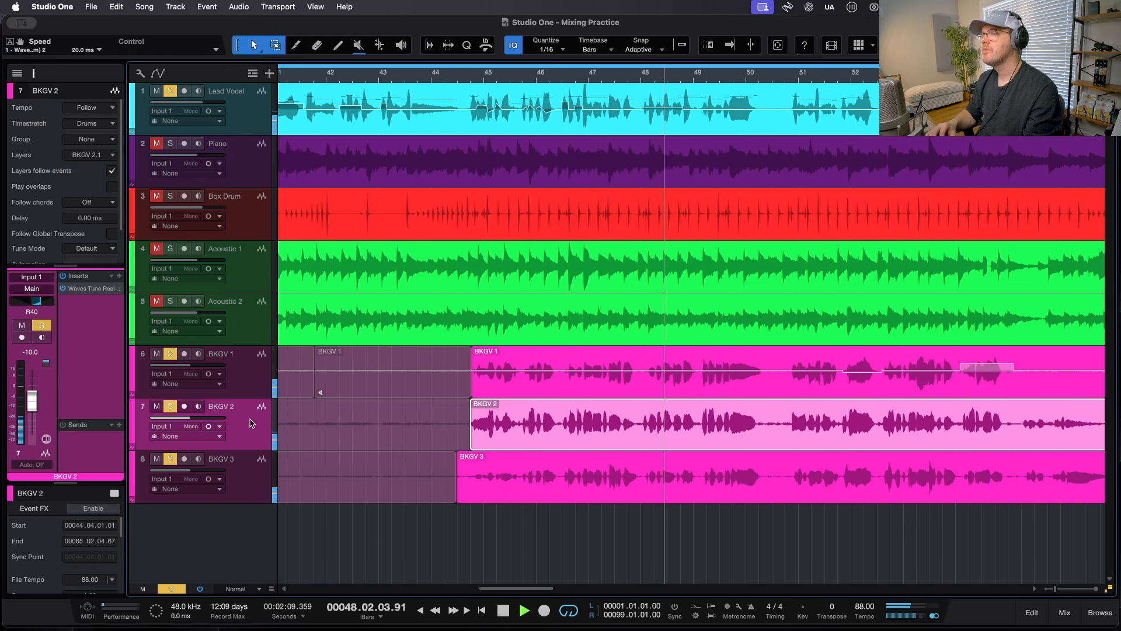
pyautogui.doubleClick(76, 289)
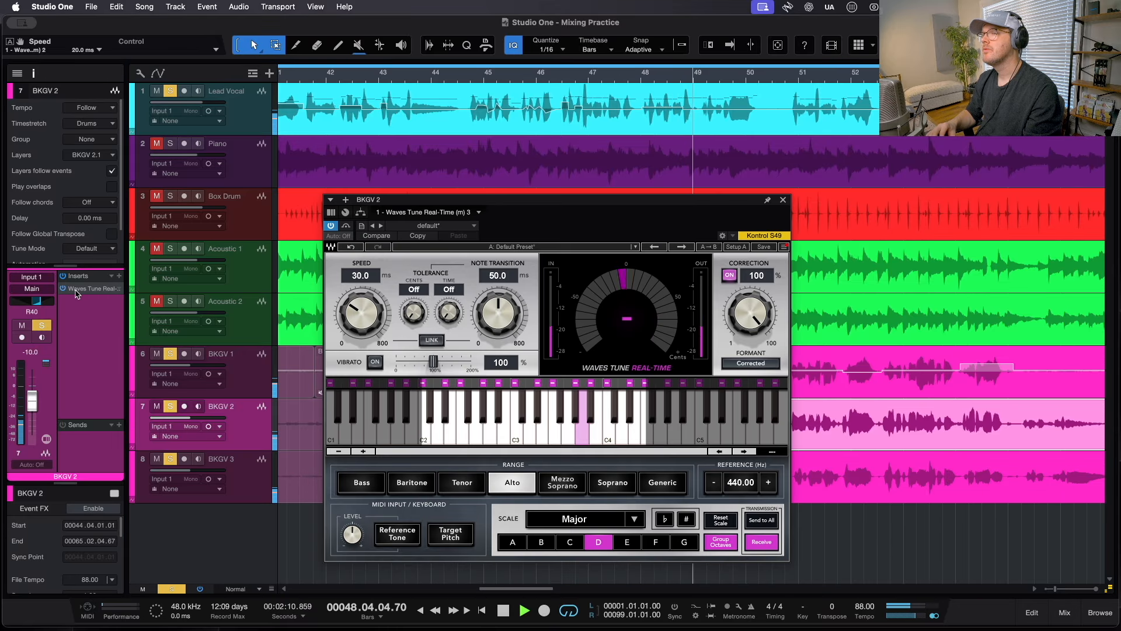
pyautogui.doubleClick(360, 276)
pyautogui.write('20')
pyautogui.press('Return')
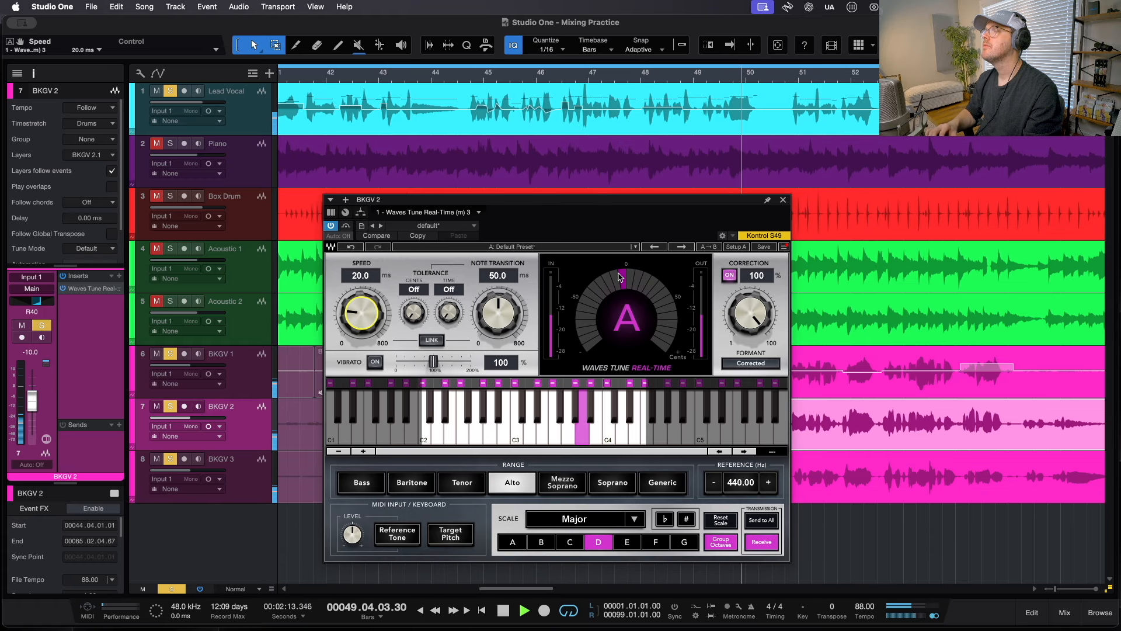
# Step: Set the Note Transition on BKGV 2 to 40 ms and close its plugin window
pyautogui.doubleClick(497, 275)
pyautogui.write('40')
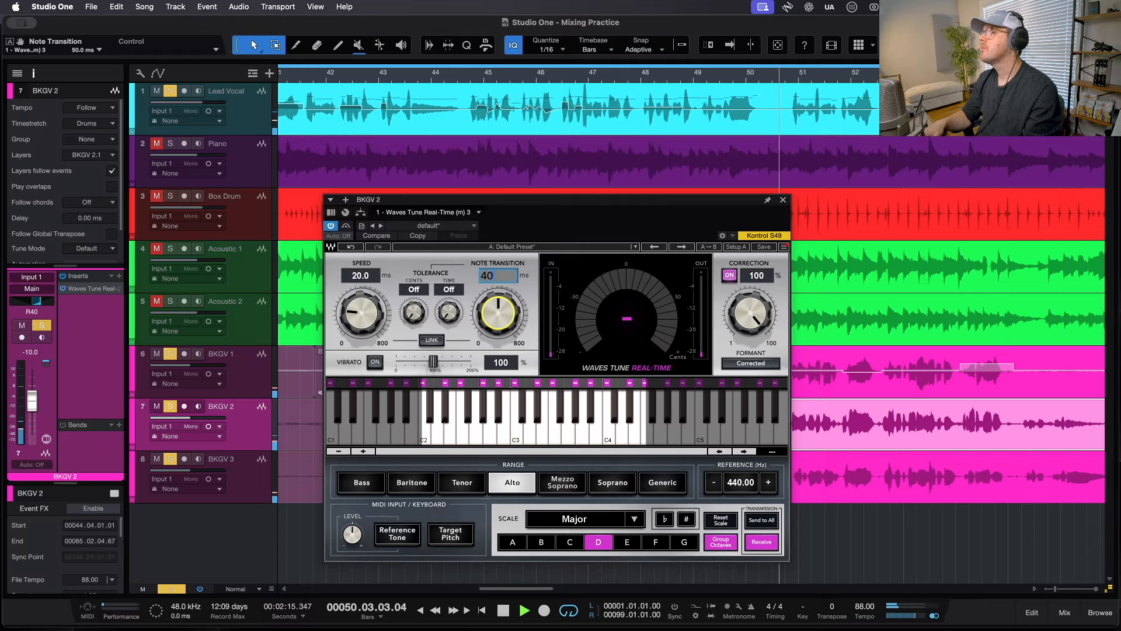
pyautogui.press('Return')
pyautogui.click(784, 200)
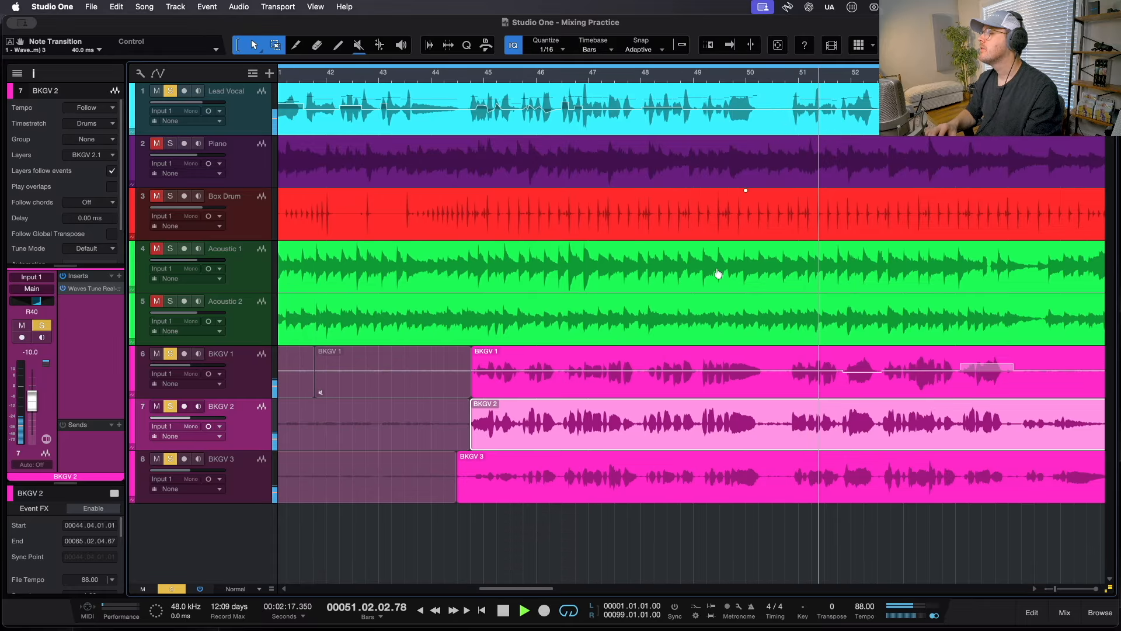
# Step: Set the Waves Tune Real-Time Speed to 20 ms and Note Transition to 30 ms on BKGV 3, and close its window
pyautogui.click(261, 475)
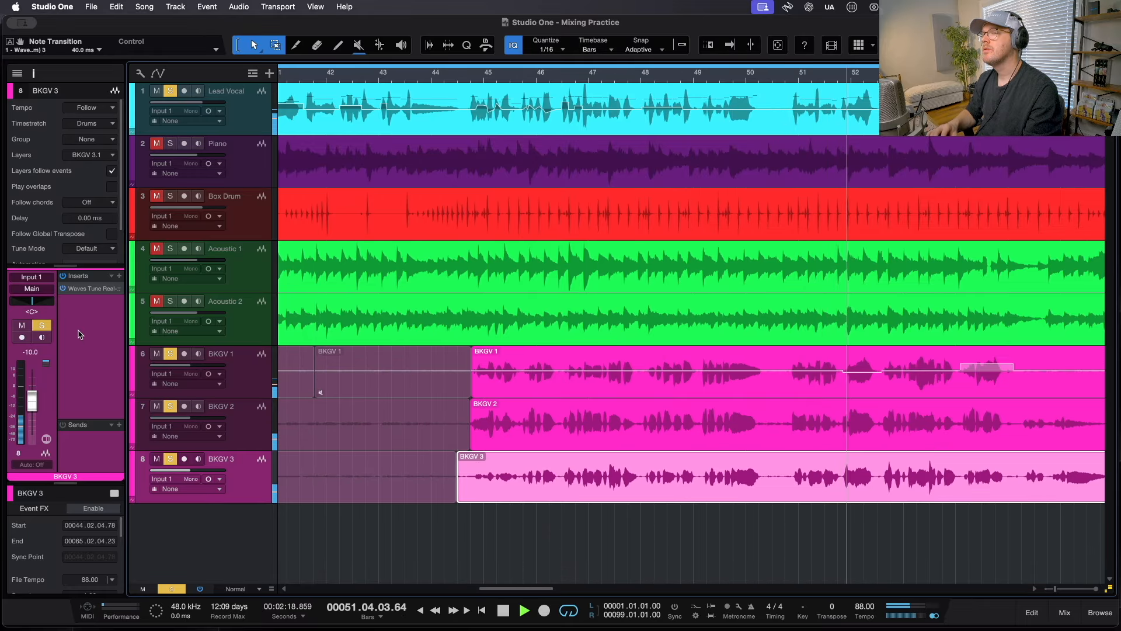
pyautogui.doubleClick(82, 291)
pyautogui.doubleClick(360, 275)
pyautogui.write('20')
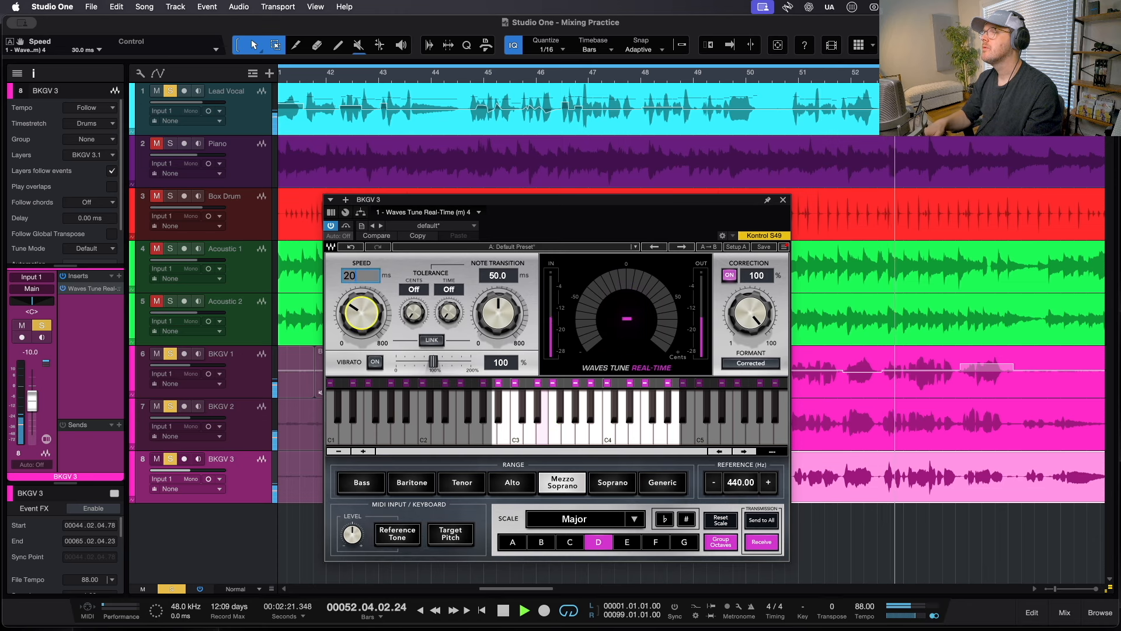
pyautogui.press('Return')
pyautogui.doubleClick(497, 275)
pyautogui.write('30')
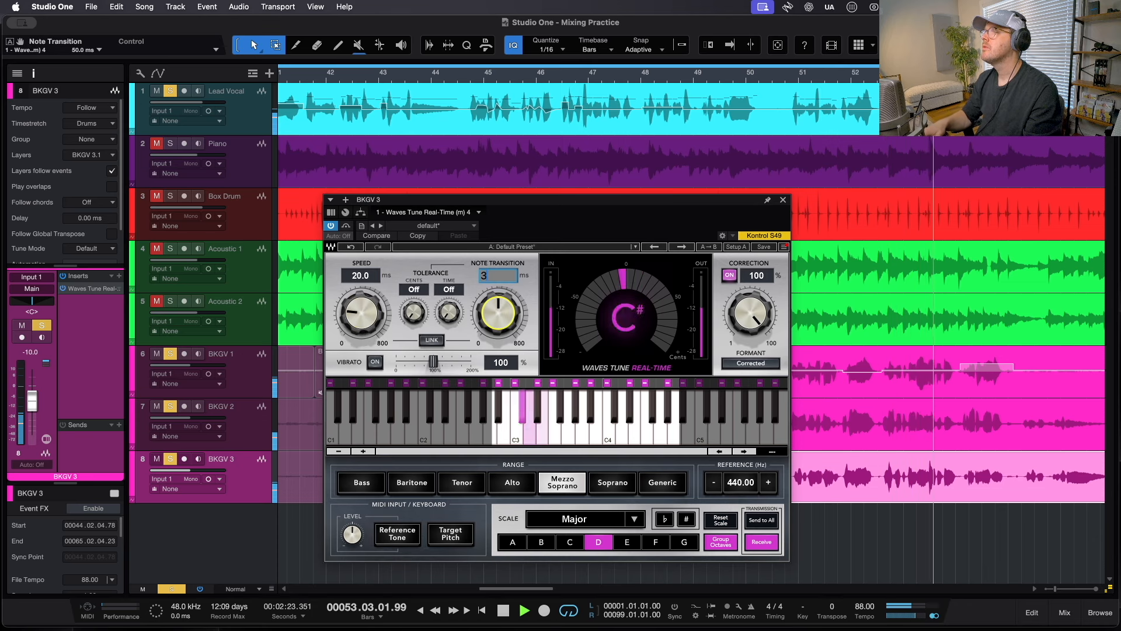
pyautogui.press('Return')
pyautogui.click(783, 199)
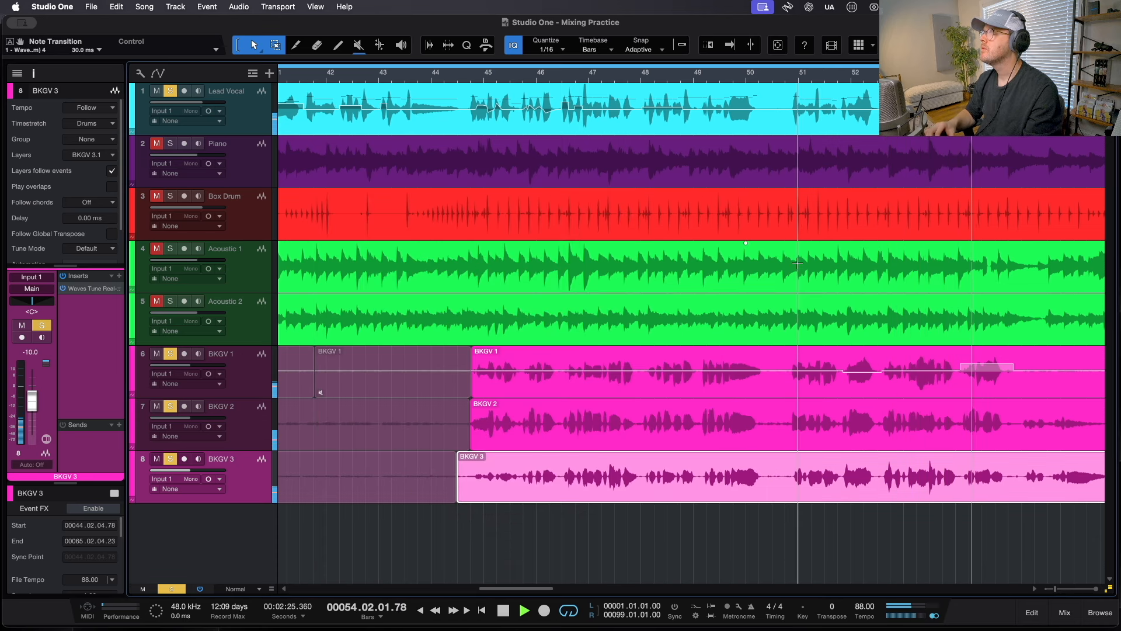
# Step: Stop playback and split the BKGV 1, BKGV 2 and BKGV 3 clips just before bar 55 and at bar 57
pyautogui.scroll(-3, 797, 262)
pyautogui.hscroll(8, 797, 263)
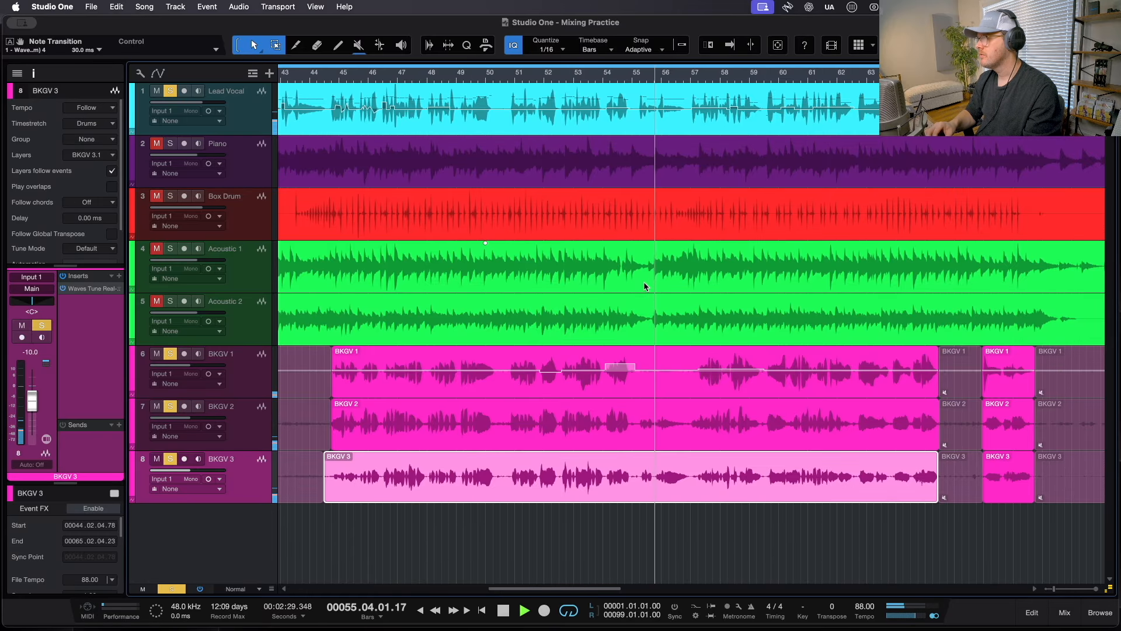
pyautogui.scroll(2, 644, 286)
pyautogui.scroll(3, 645, 287)
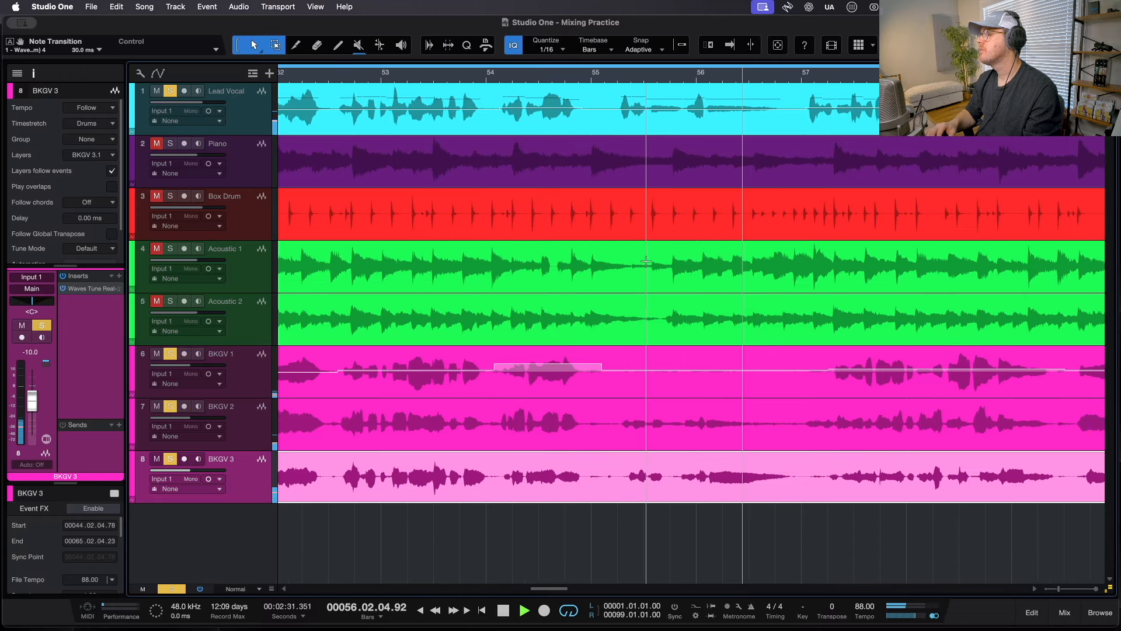
pyautogui.press('space')
pyautogui.press('3')
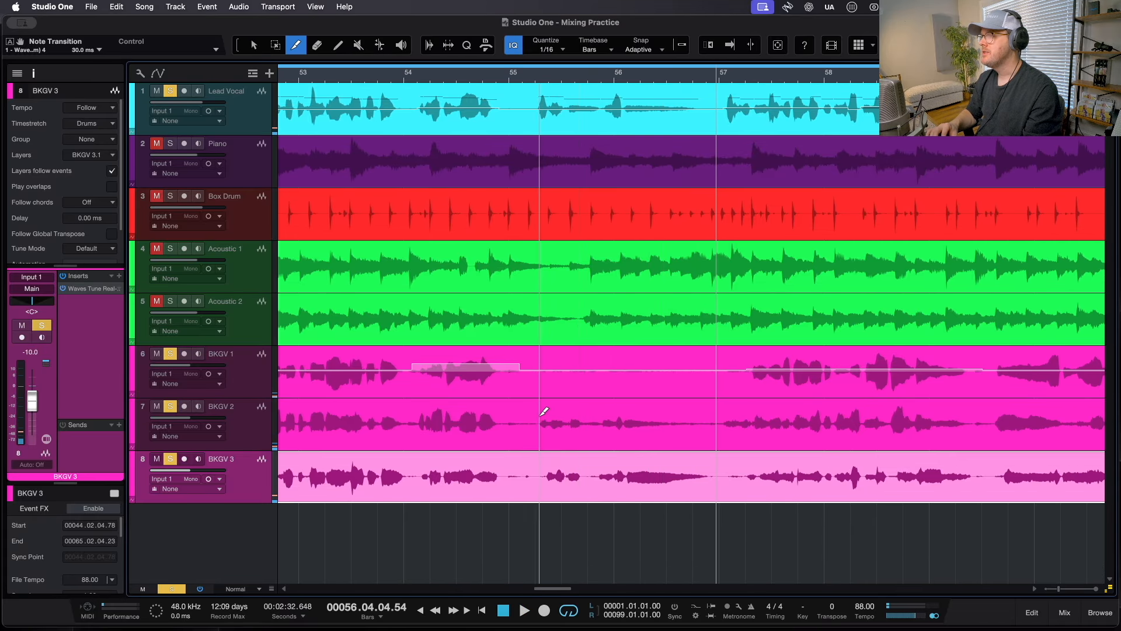
pyautogui.click(508, 417)
pyautogui.click(507, 378)
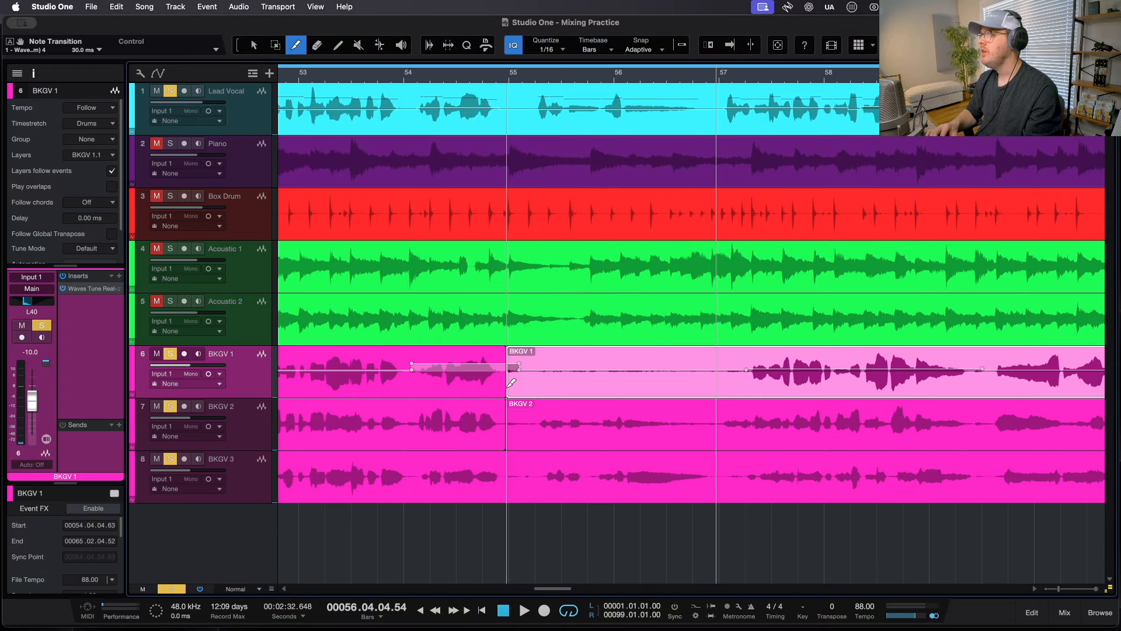
pyautogui.click(508, 462)
pyautogui.click(720, 476)
pyautogui.click(720, 423)
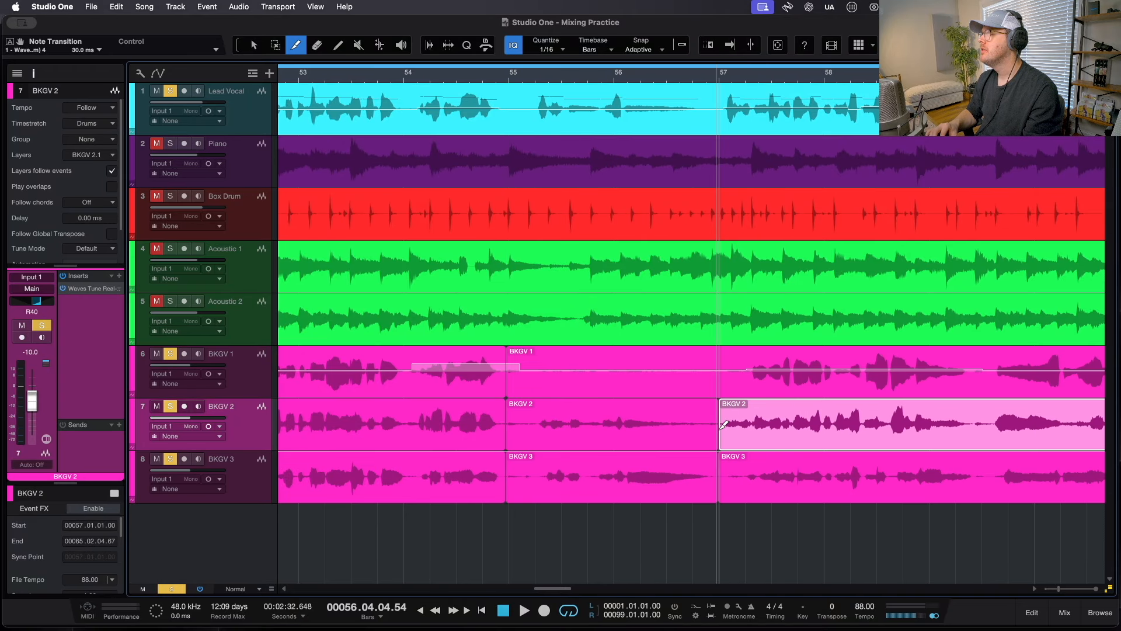
pyautogui.click(723, 369)
# Step: Mute the three BKGV segments between bars 55 and 57
pyautogui.press('1')
pyautogui.click(700, 384)
pyautogui.keyDown('shift'); pyautogui.click(691, 438); pyautogui.keyUp('shift')
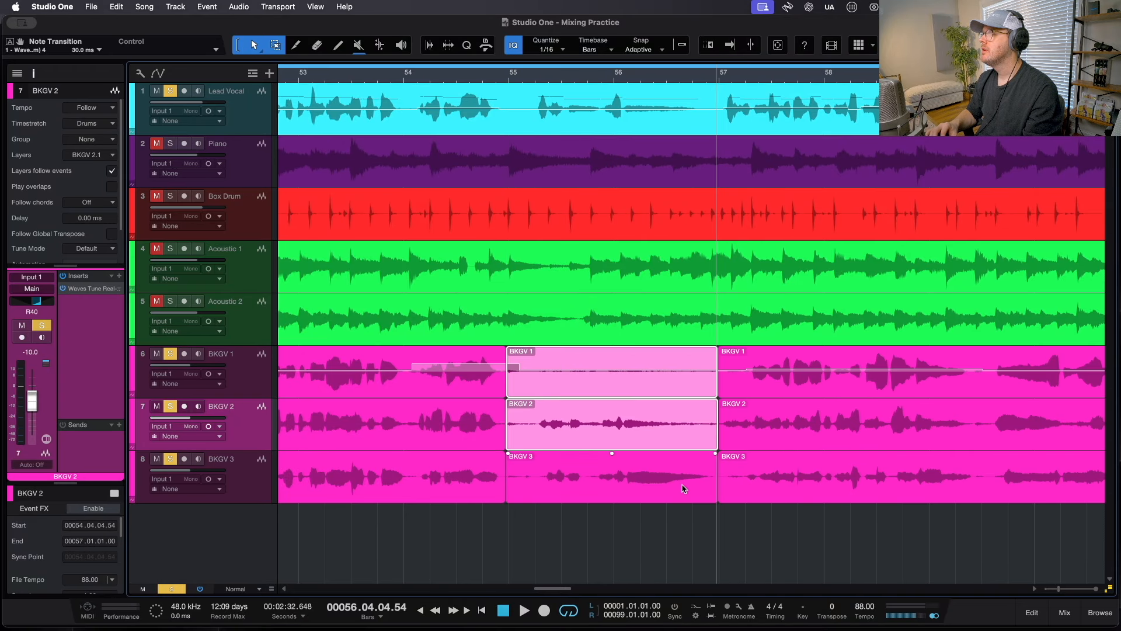
pyautogui.keyDown('shift'); pyautogui.click(680, 496); pyautogui.keyUp('shift')
pyautogui.hotkey('shift', 'm')
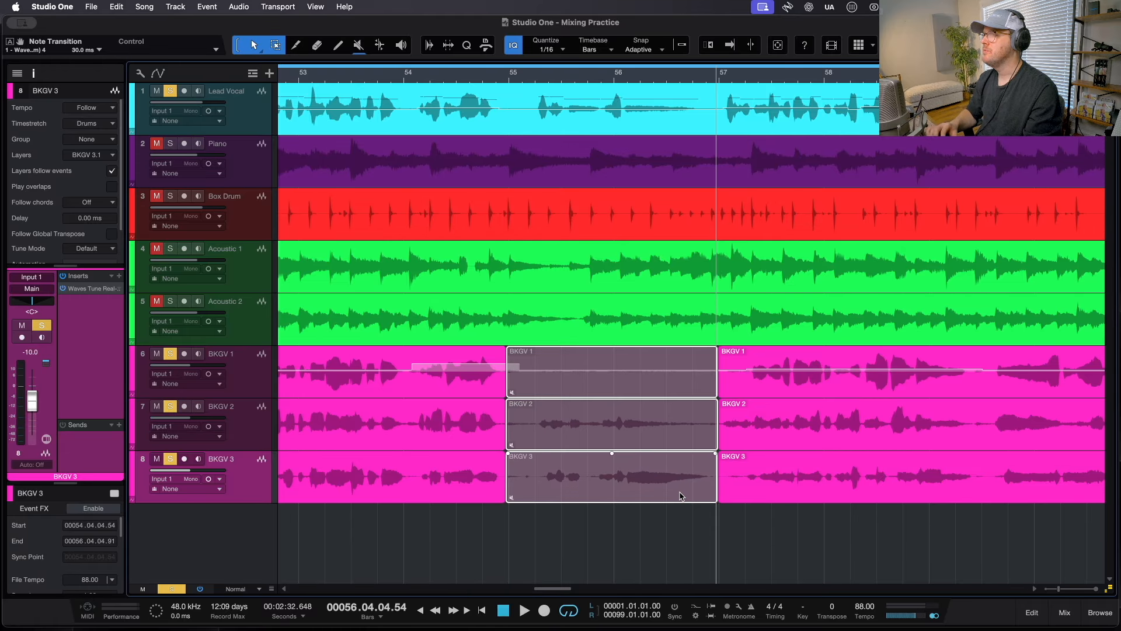
# Step: Play the soloed vocals from midway through bar 54 across the muted BKGV segments
pyautogui.click(456, 75)
pyautogui.press('space')
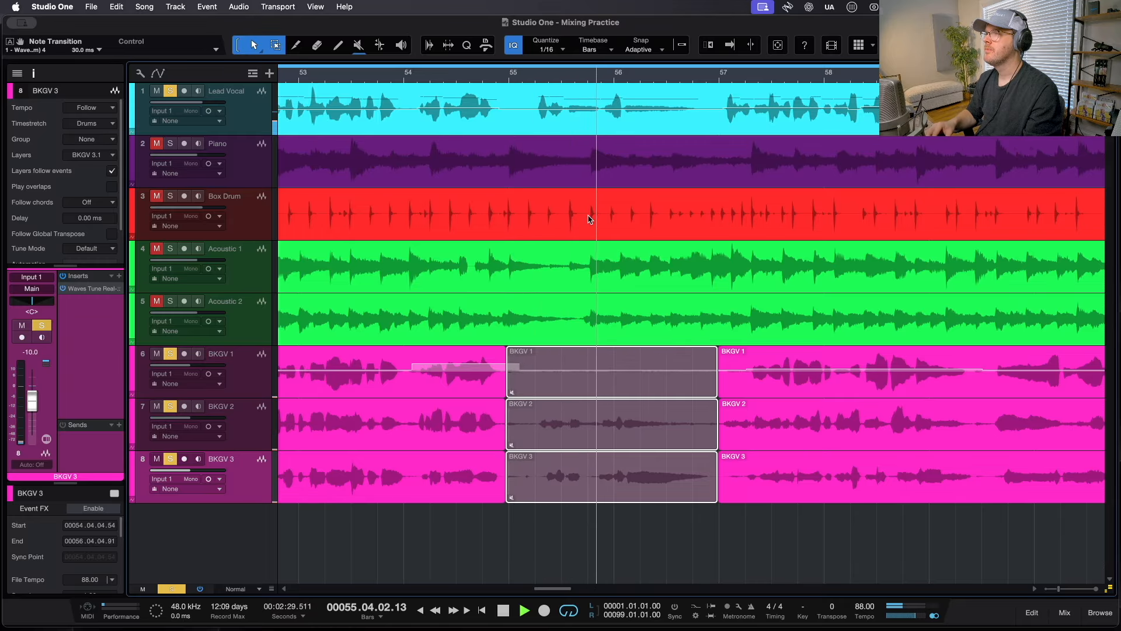
pyautogui.scroll(-3, 589, 219)
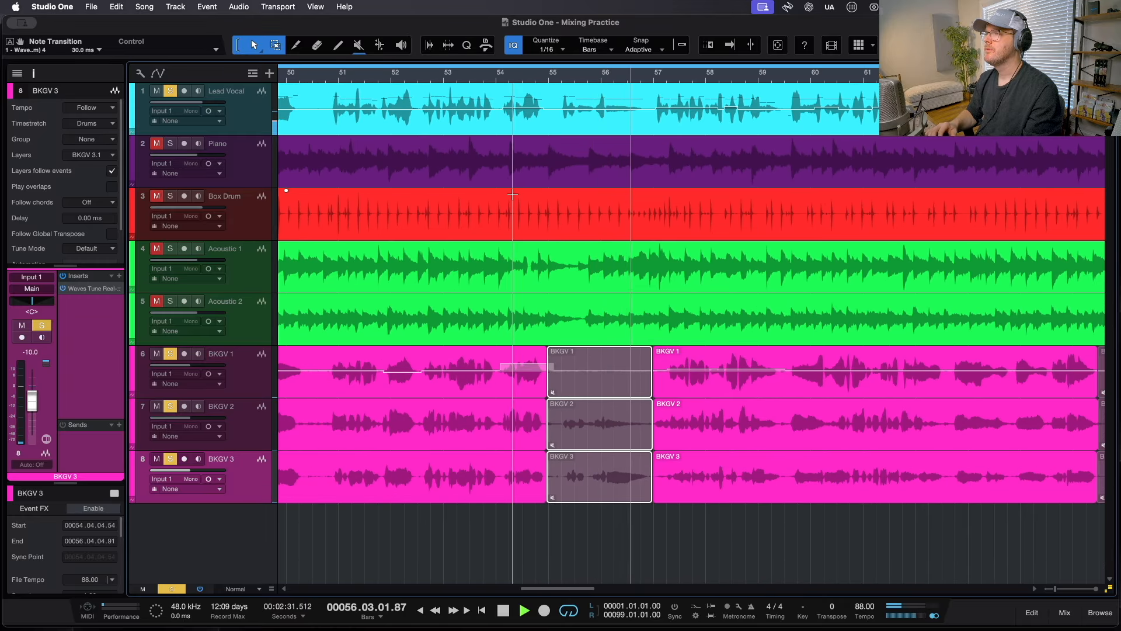
# Step: Open Waves Tune Real-Time on the Lead Vocal and listen to its tuning from just before bar 56
pyautogui.click(628, 131)
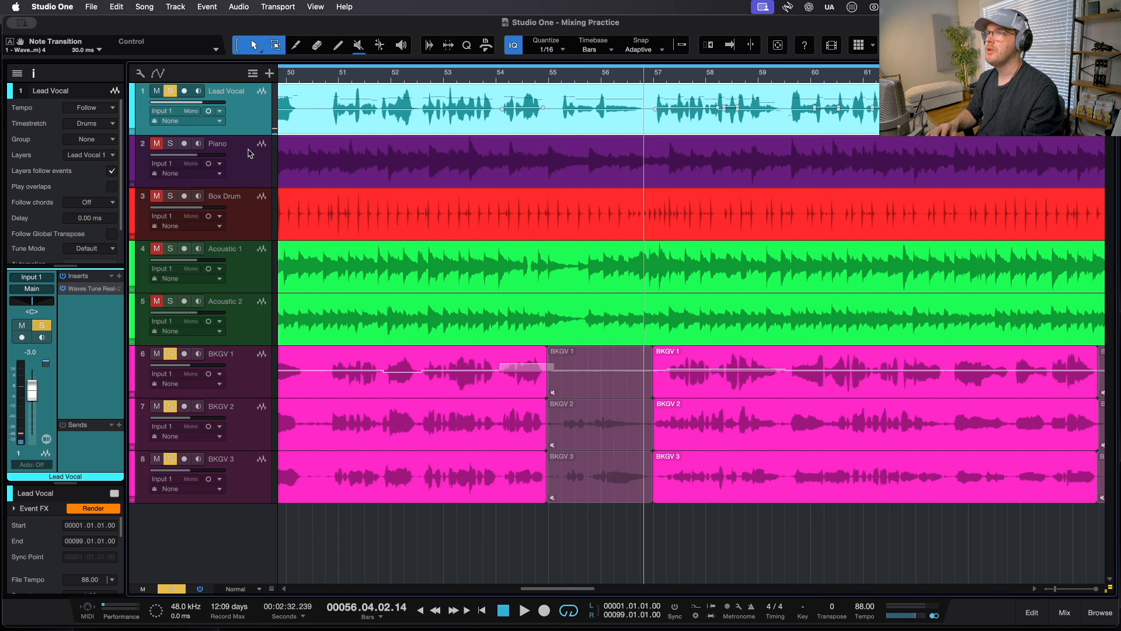
pyautogui.click(101, 290)
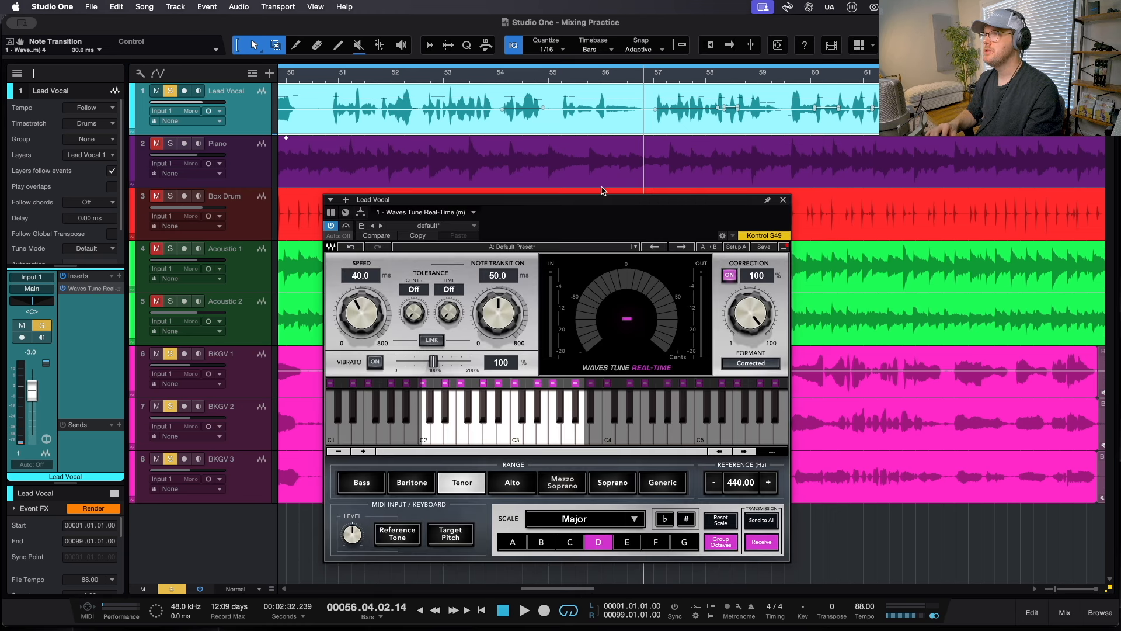
pyautogui.click(598, 79)
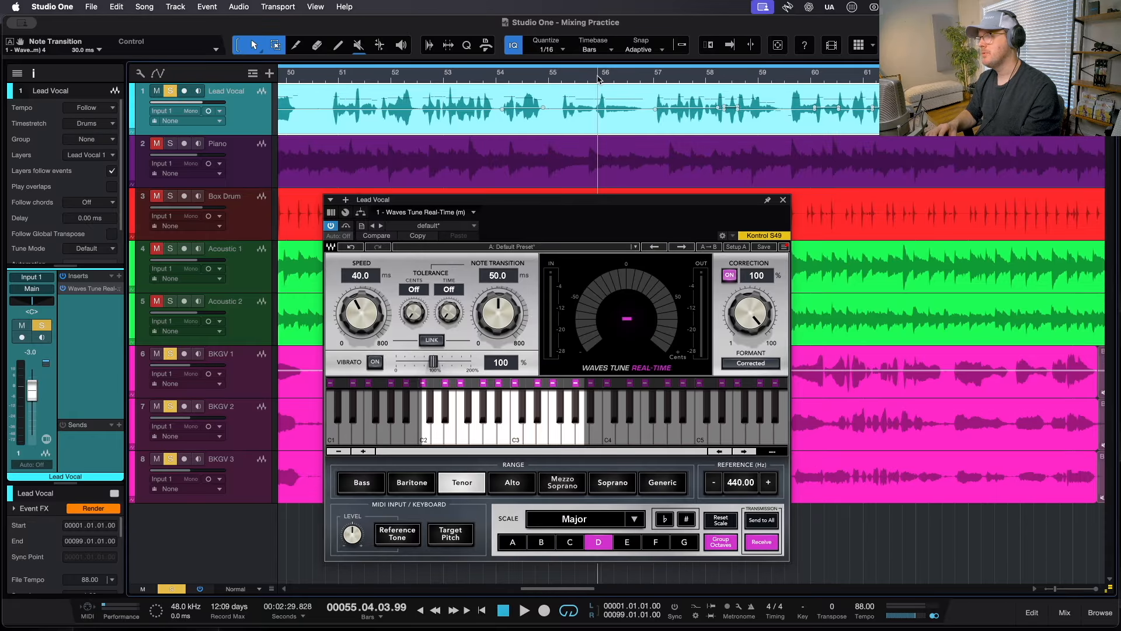
pyautogui.press('space')
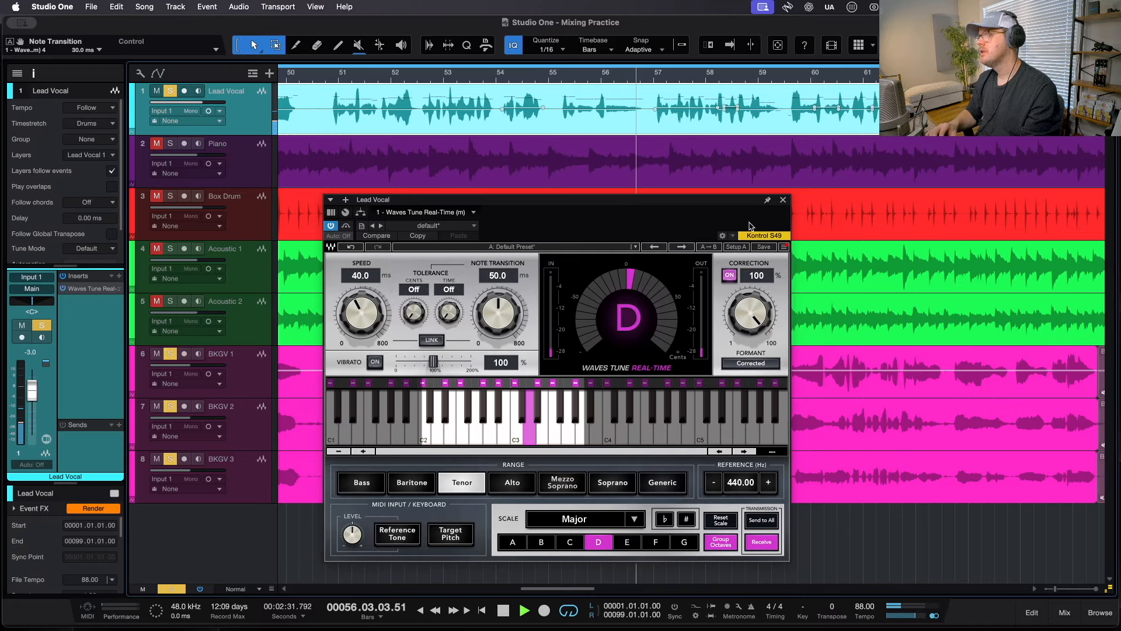
pyautogui.press('space')
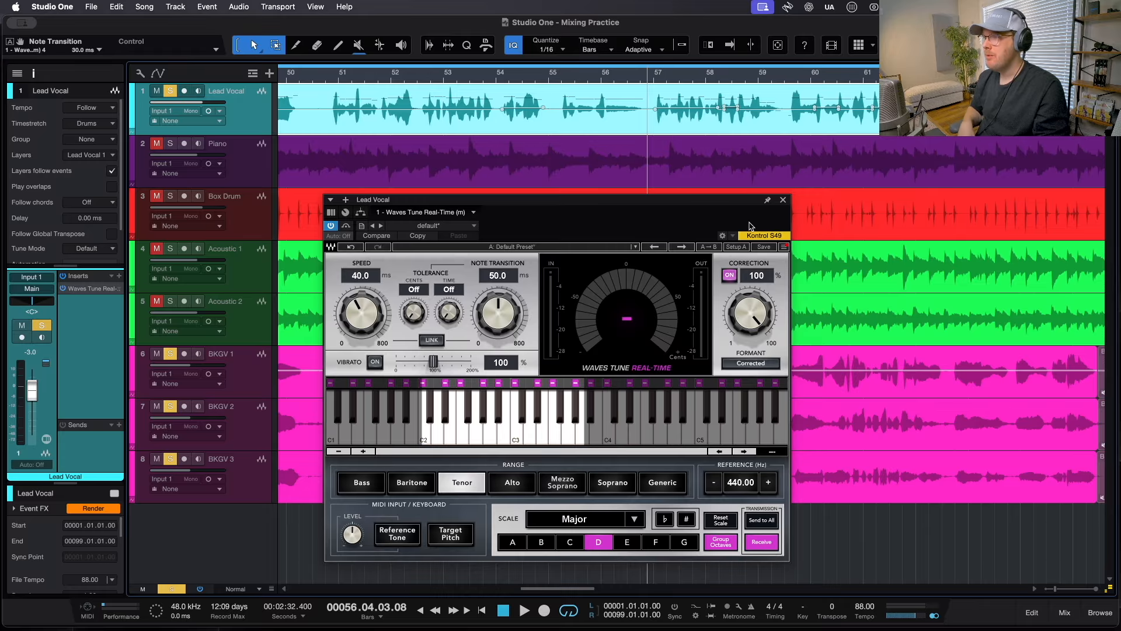
# Step: Close the Lead Vocal's plugin window and remove Waves Tune Real-Time from its inserts
pyautogui.click(783, 200)
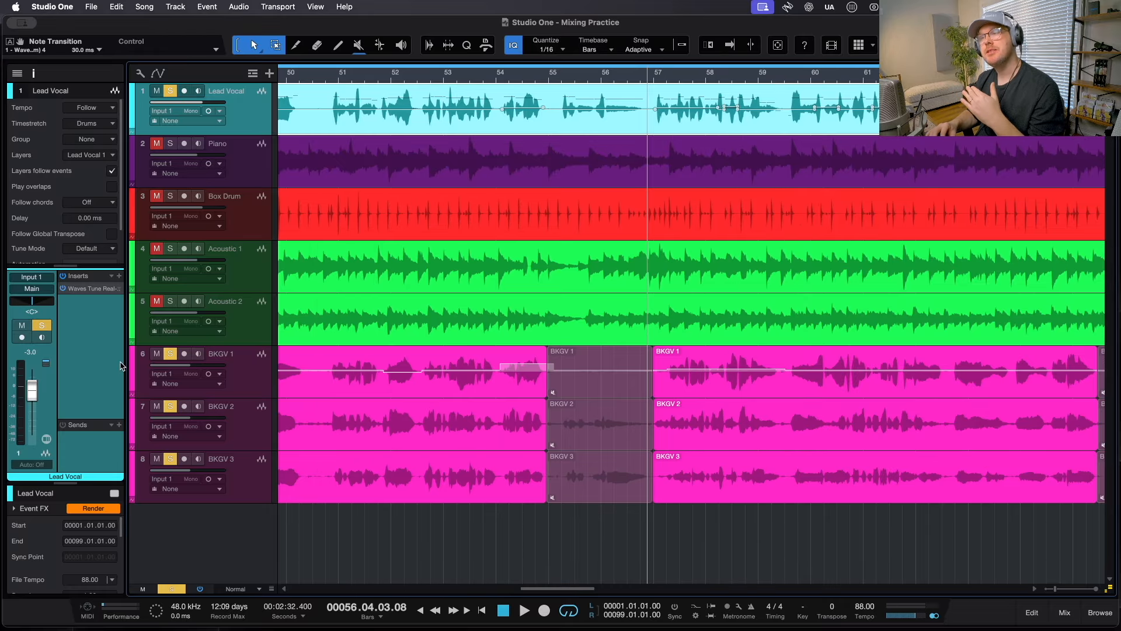
pyautogui.click(120, 290)
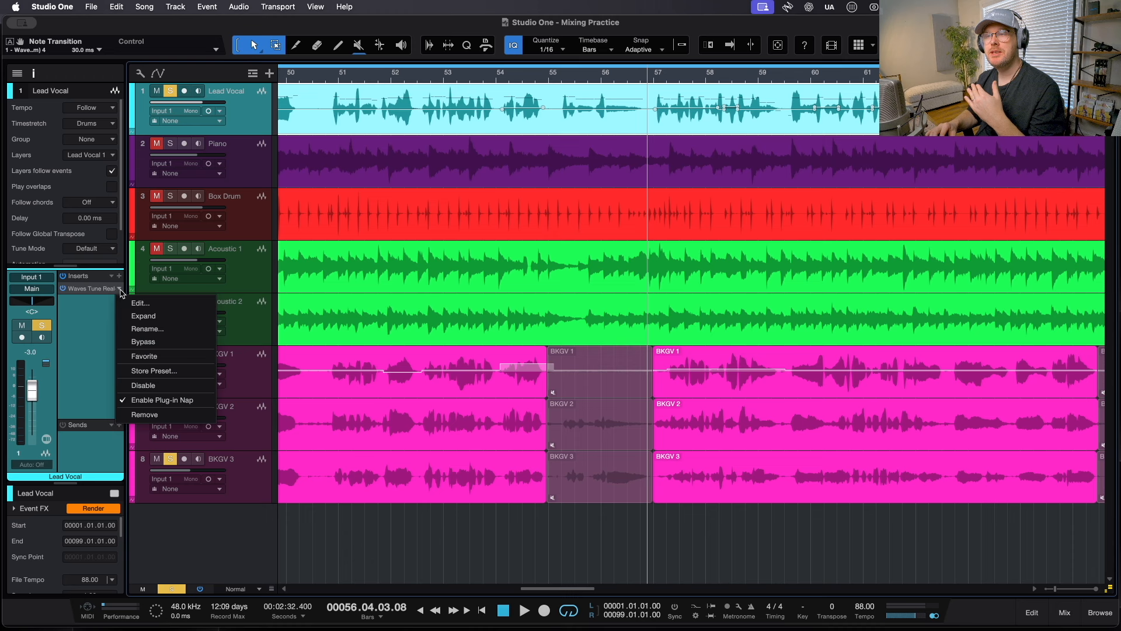
pyautogui.click(134, 415)
# Step: Turn off solo on the three BKGV tracks and the Lead Vocal
pyautogui.scroll(-5, 439, 341)
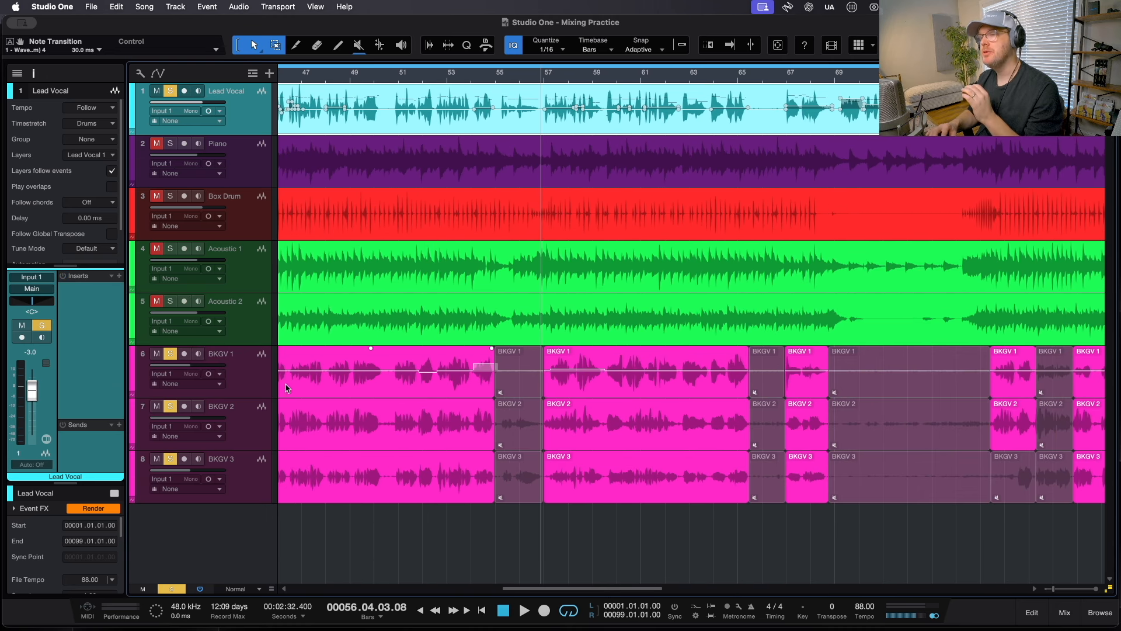
pyautogui.click(227, 395)
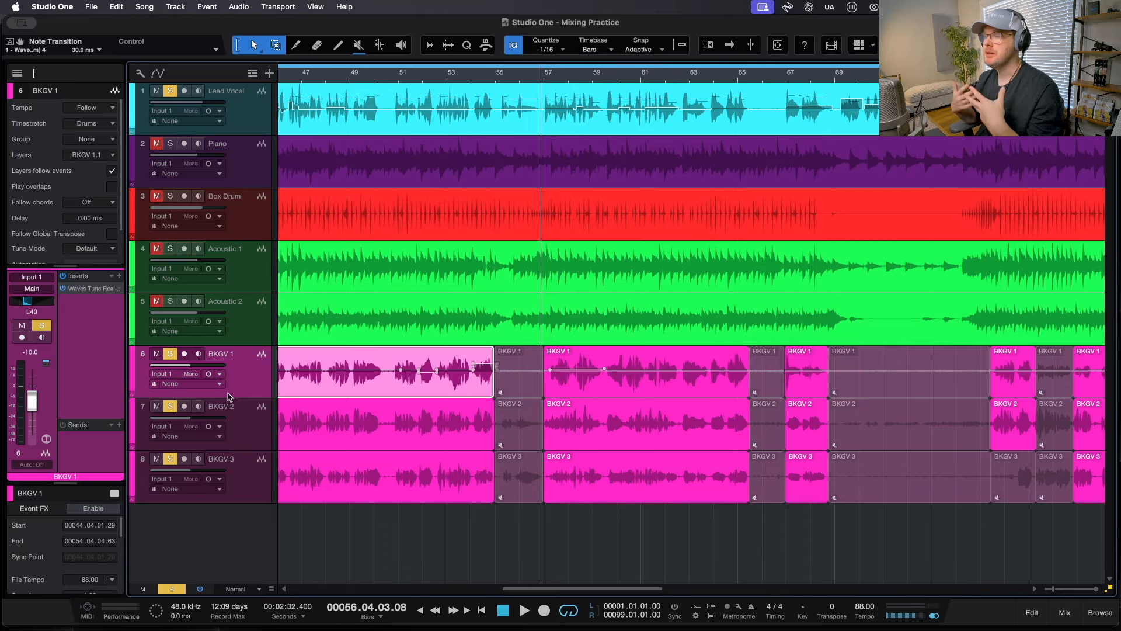
pyautogui.press('m')
pyautogui.press('s')
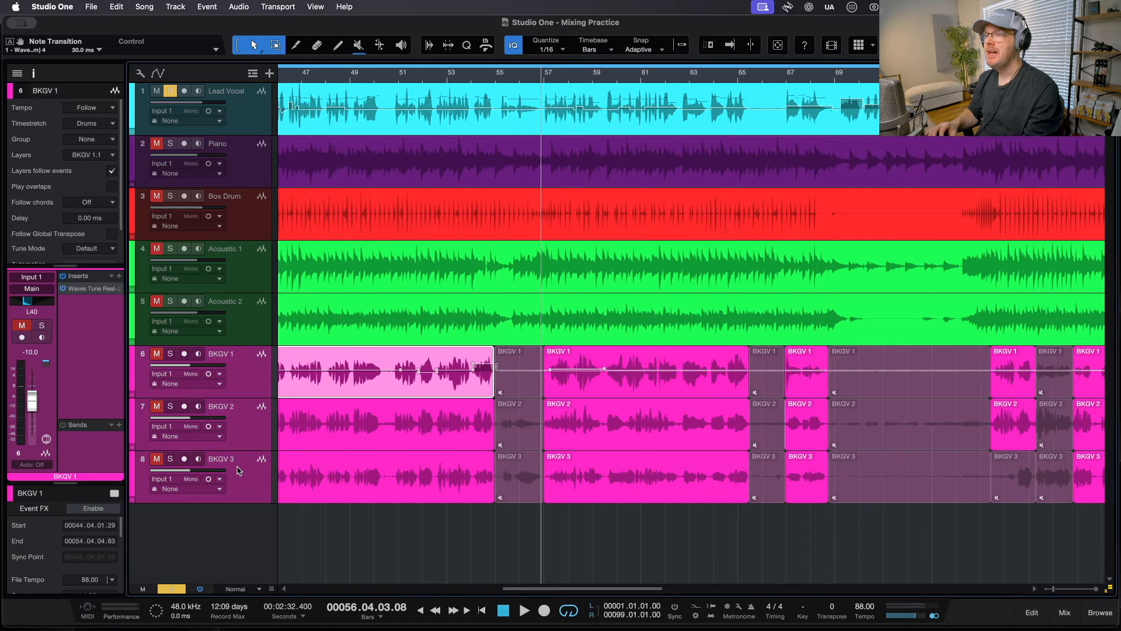
pyautogui.click(247, 106)
pyautogui.press('s')
# Step: Place the playhead just before the lead vocal entry ahead of bar 45 and open the Lead Vocal clip in Melodyne
pyautogui.hscroll(-5, 416, 182)
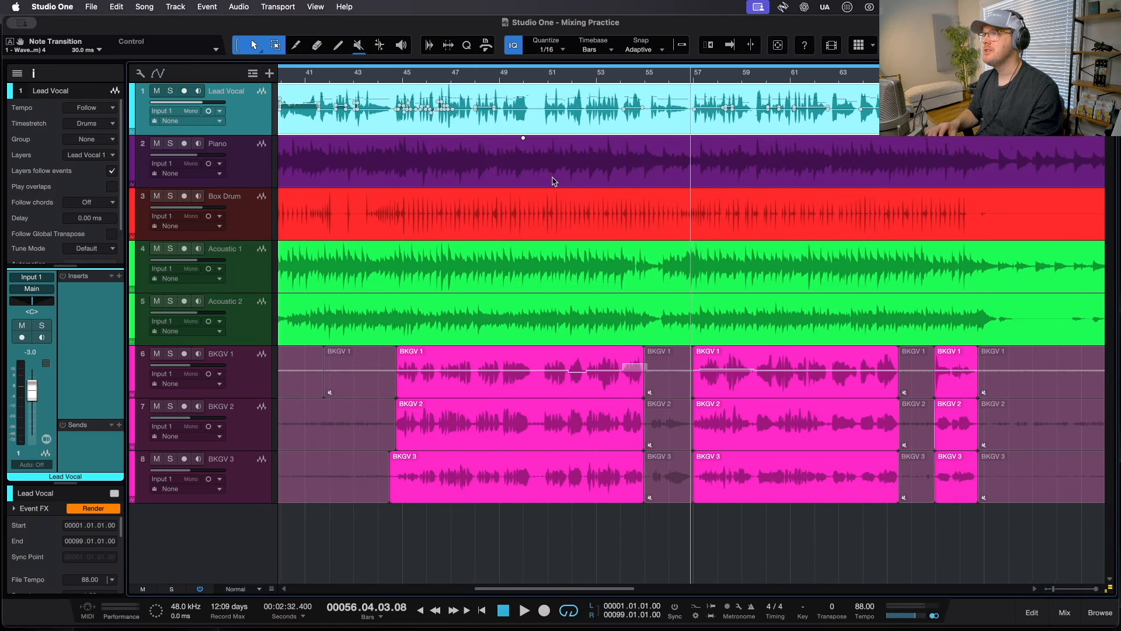
pyautogui.hscroll(-2, 553, 181)
pyautogui.moveTo(554, 78); pyautogui.dragTo(550, 113)
pyautogui.click(450, 75)
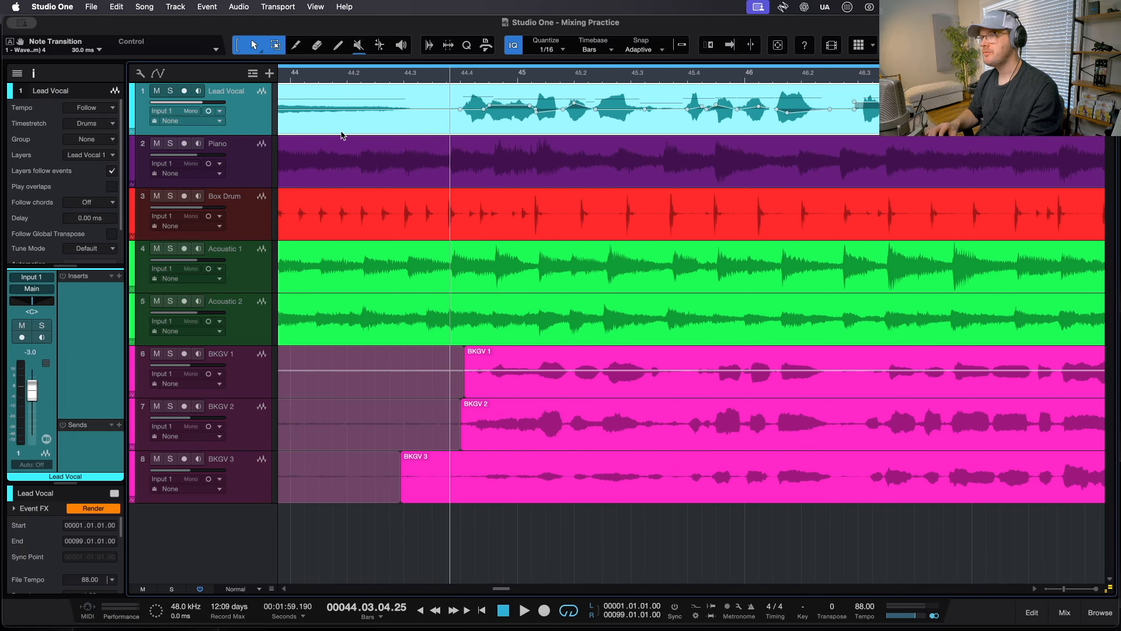
pyautogui.rightClick(395, 115)
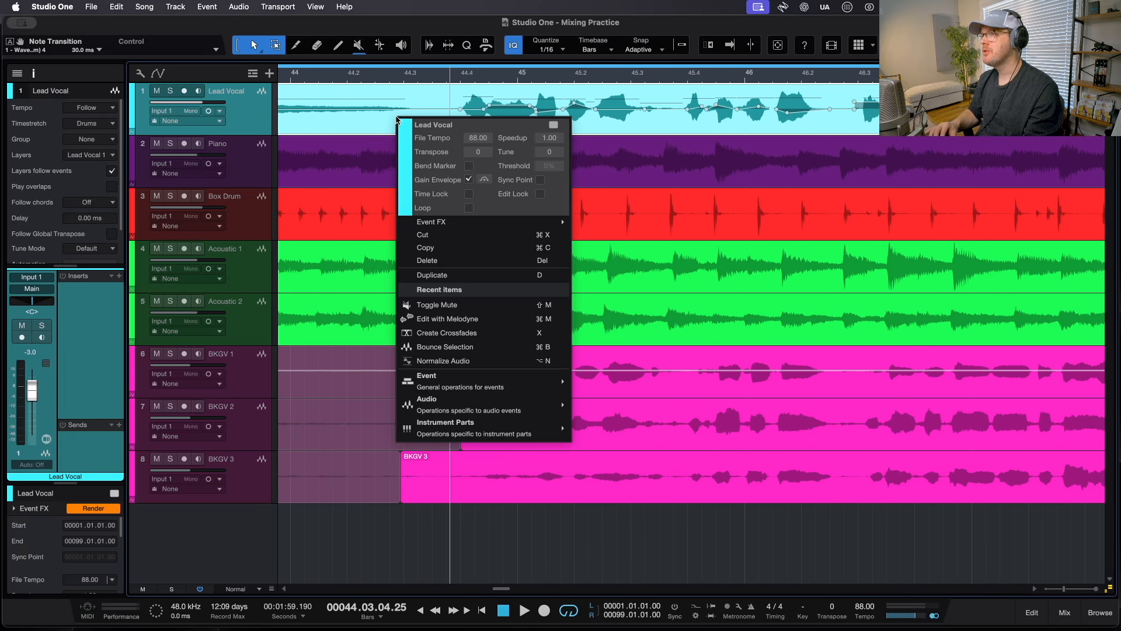
pyautogui.click(476, 318)
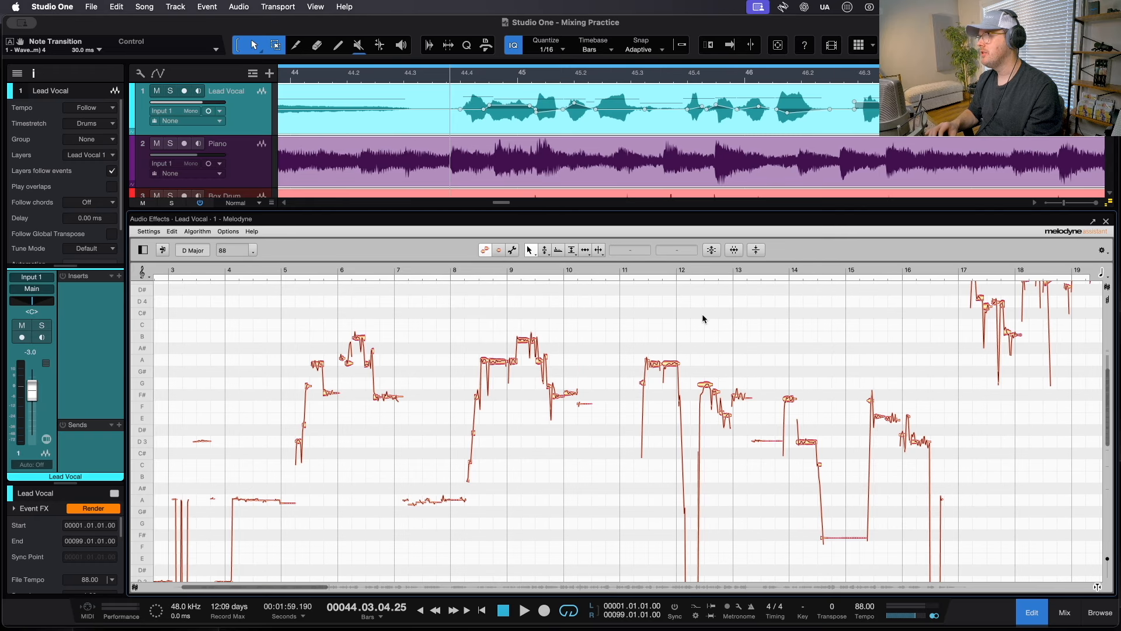
# Step: Correct the pitch of all Lead Vocal notes with Pitch Center 59% and Pitch Drift 48%, and close the Melodyne editor
pyautogui.press('super+a')
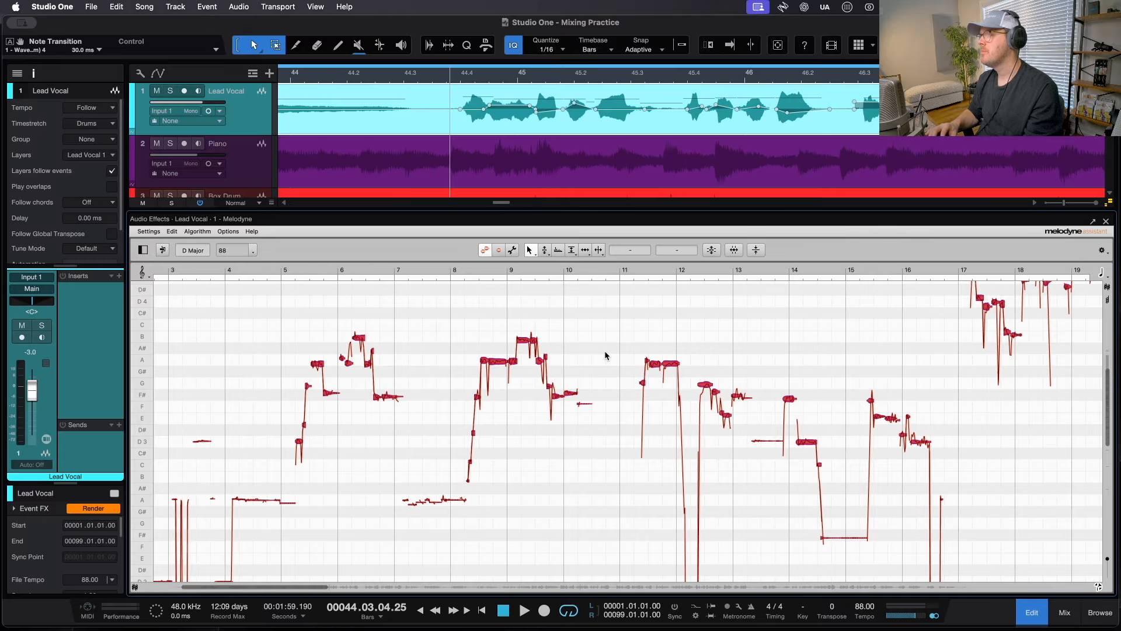
pyautogui.click(711, 249)
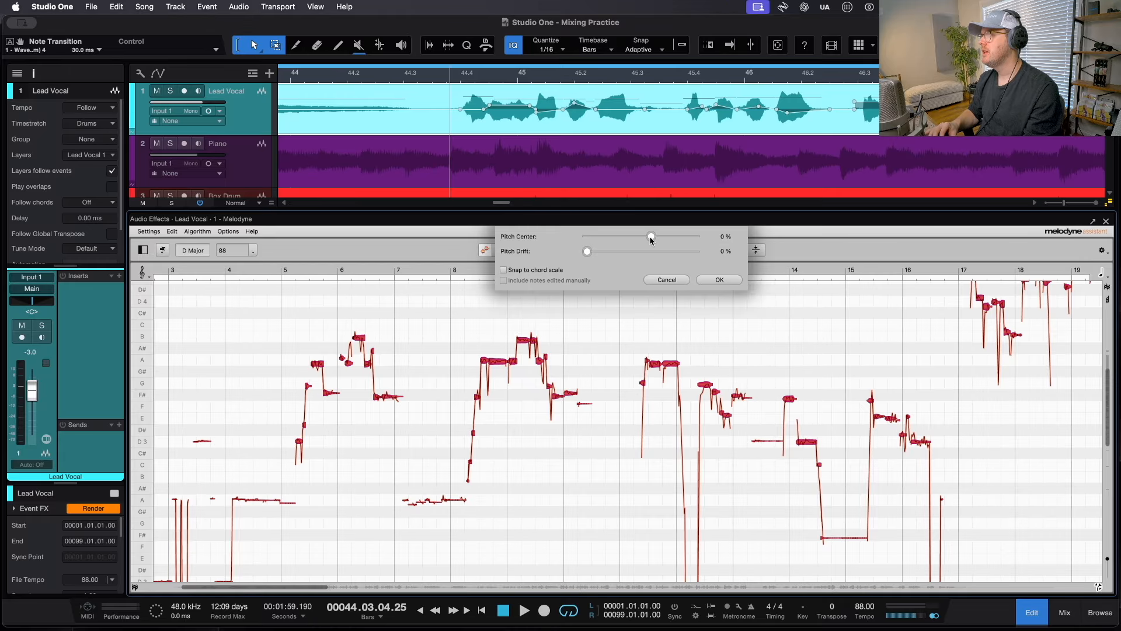
pyautogui.click(639, 251)
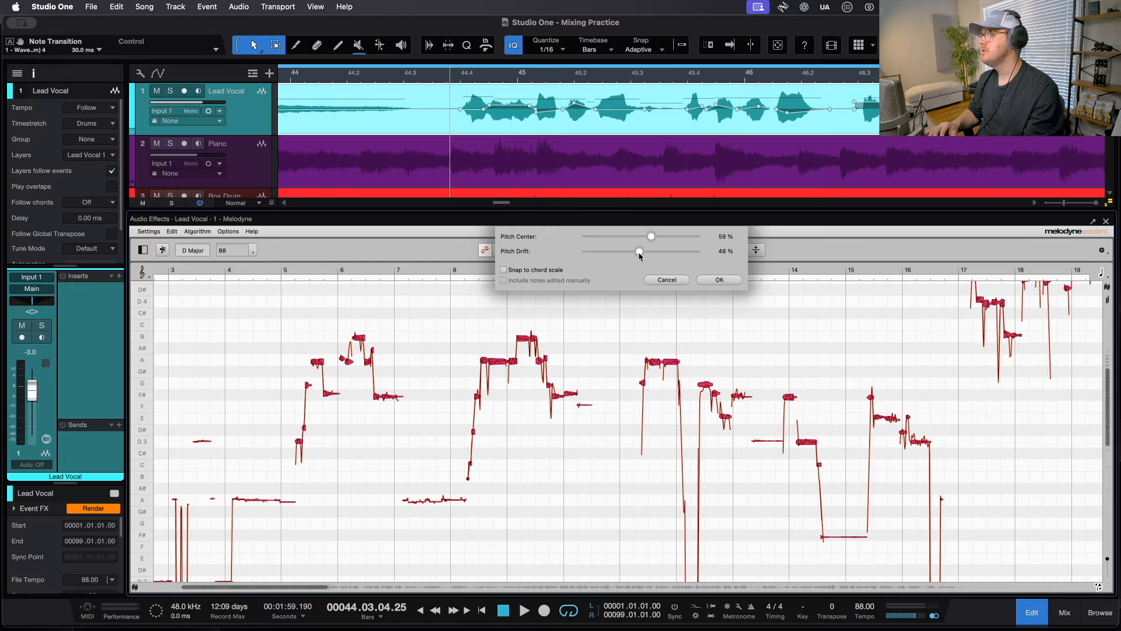
pyautogui.click(718, 280)
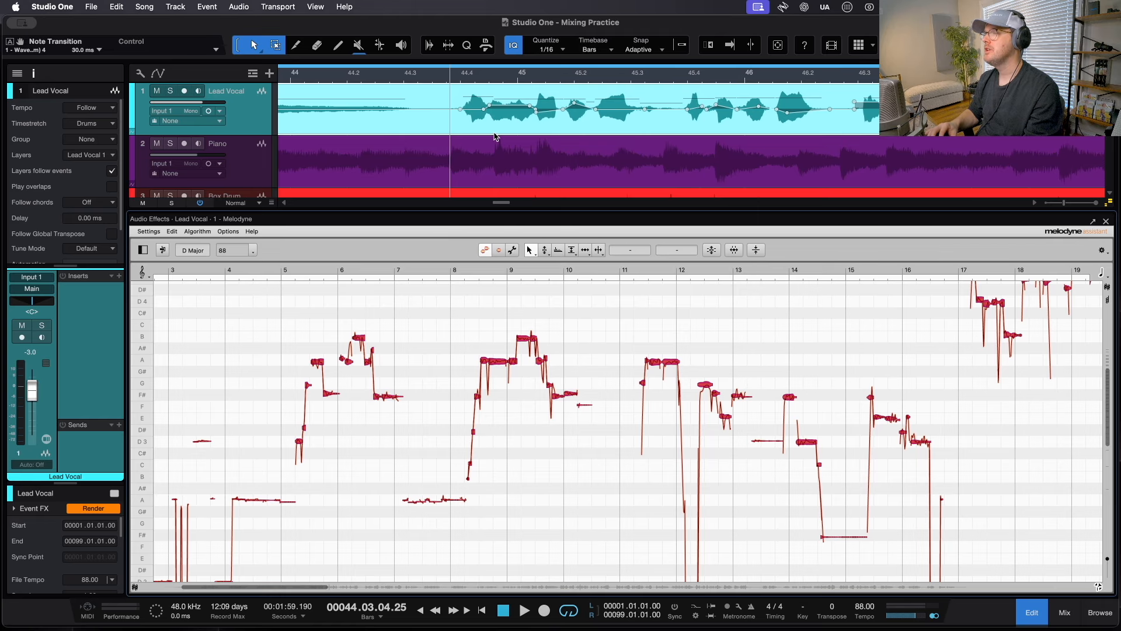
pyautogui.click(1033, 612)
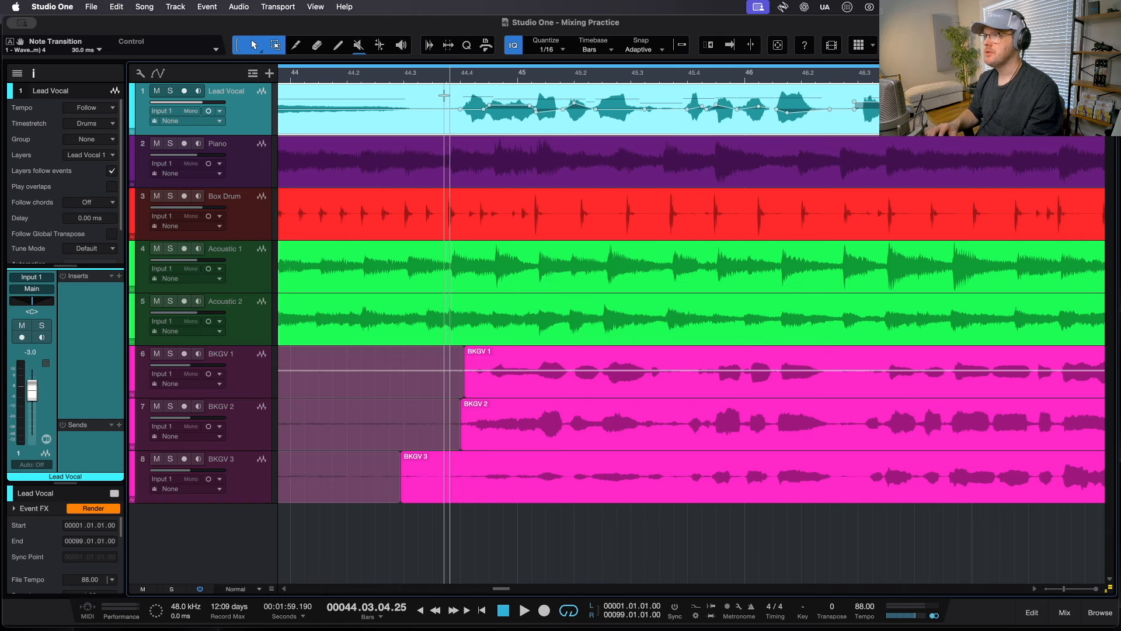
# Step: Play the song from just before the lead vocal entry ahead of bar 45 and show the mixing console
pyautogui.click(435, 74)
pyautogui.scroll(-2, 667, 251)
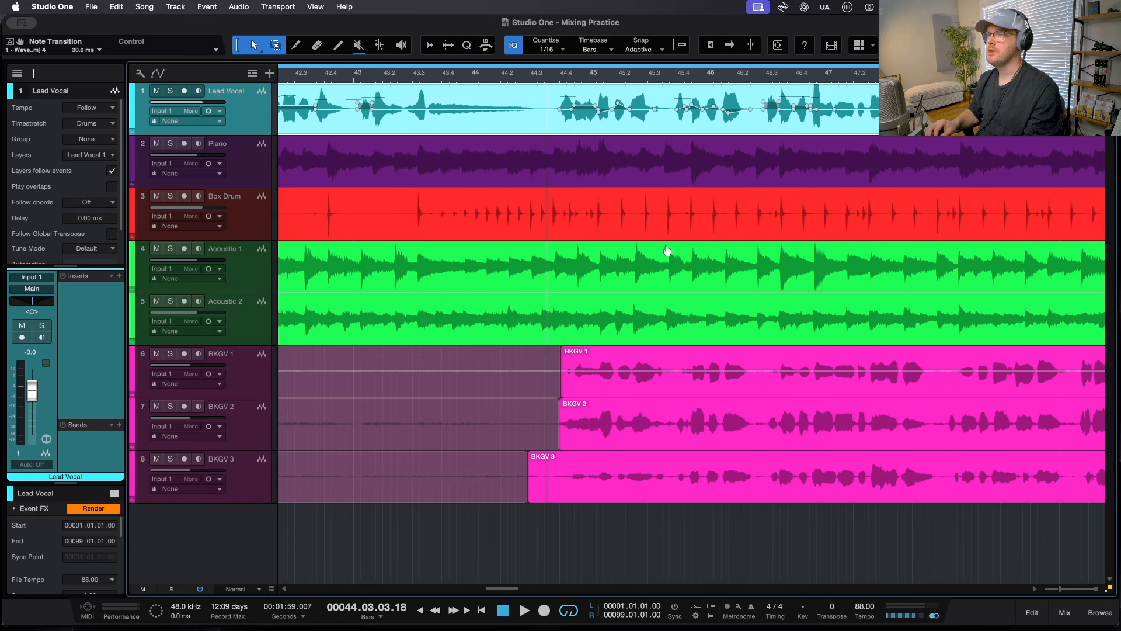
pyautogui.press('space')
pyautogui.hscroll(3, 667, 252)
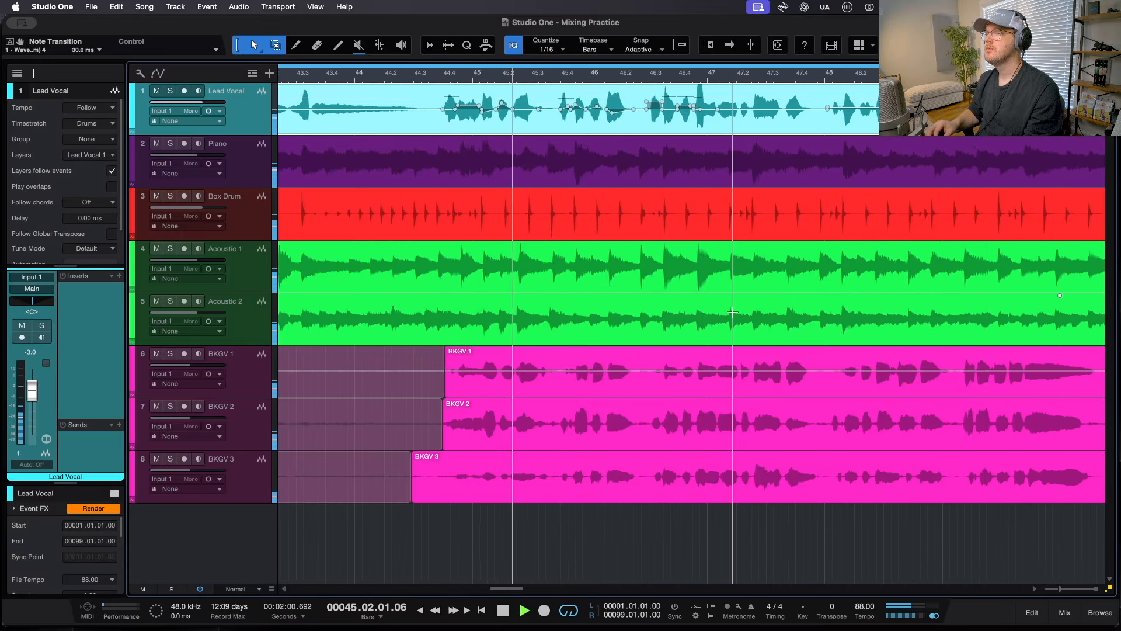
pyautogui.scroll(-3, 732, 251)
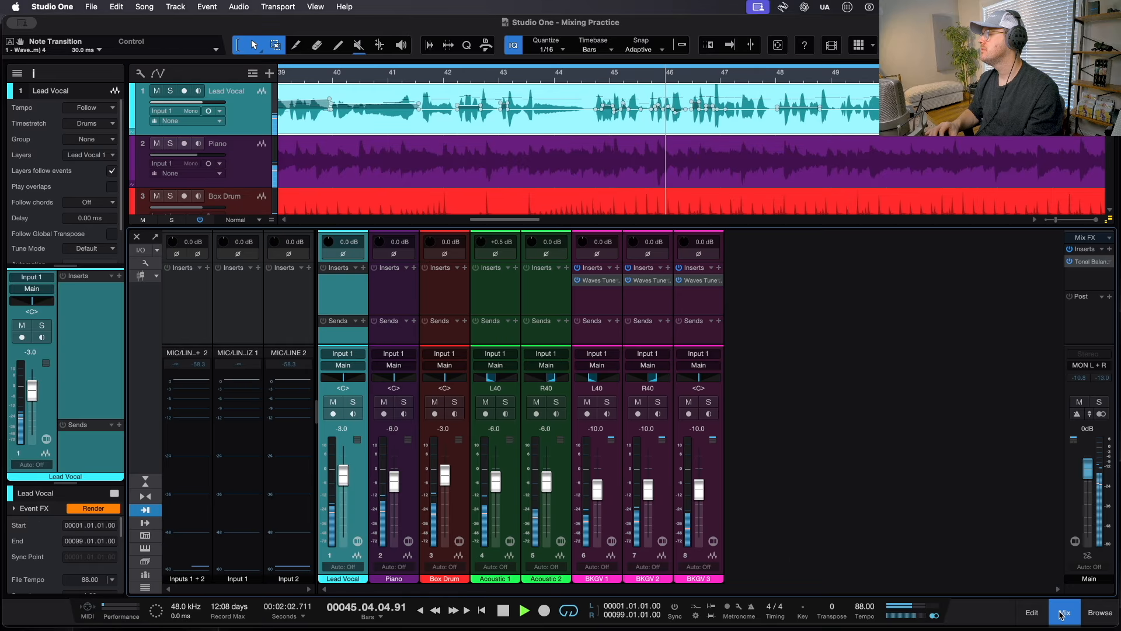
pyautogui.click(1065, 612)
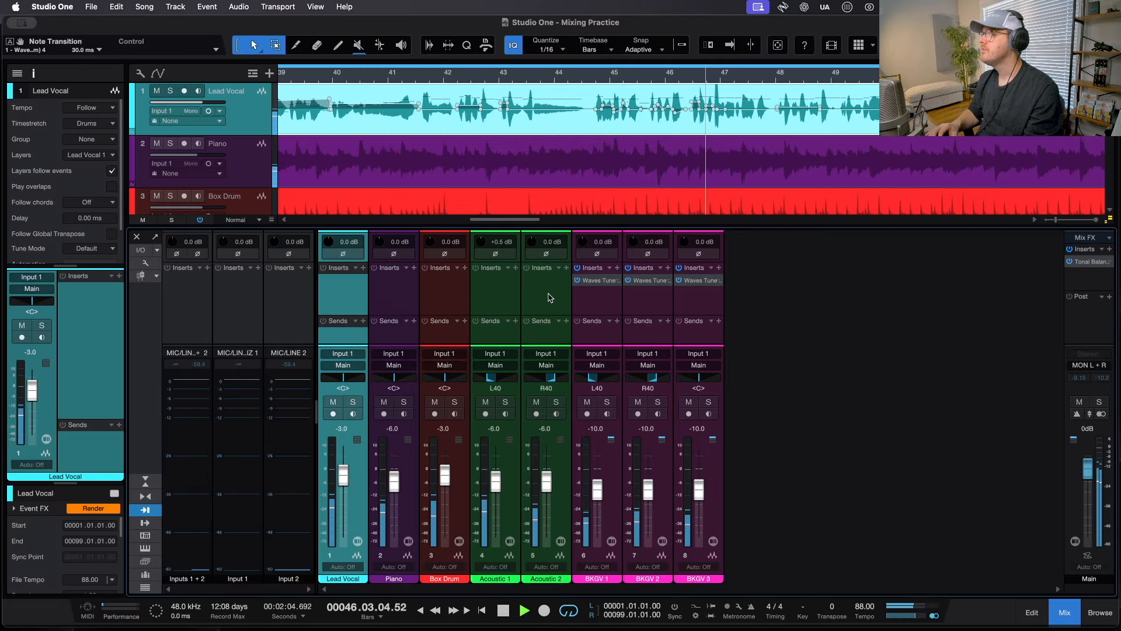
# Step: Set the BKGV 1 channel's volume to -12 dB
pyautogui.click(604, 306)
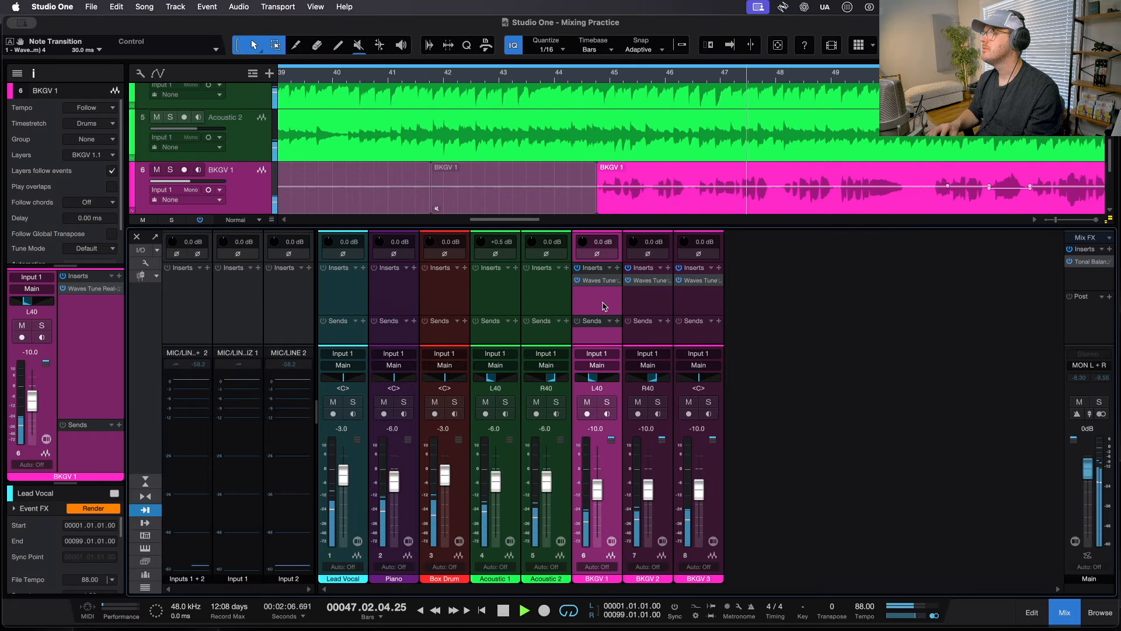
pyautogui.click(488, 308)
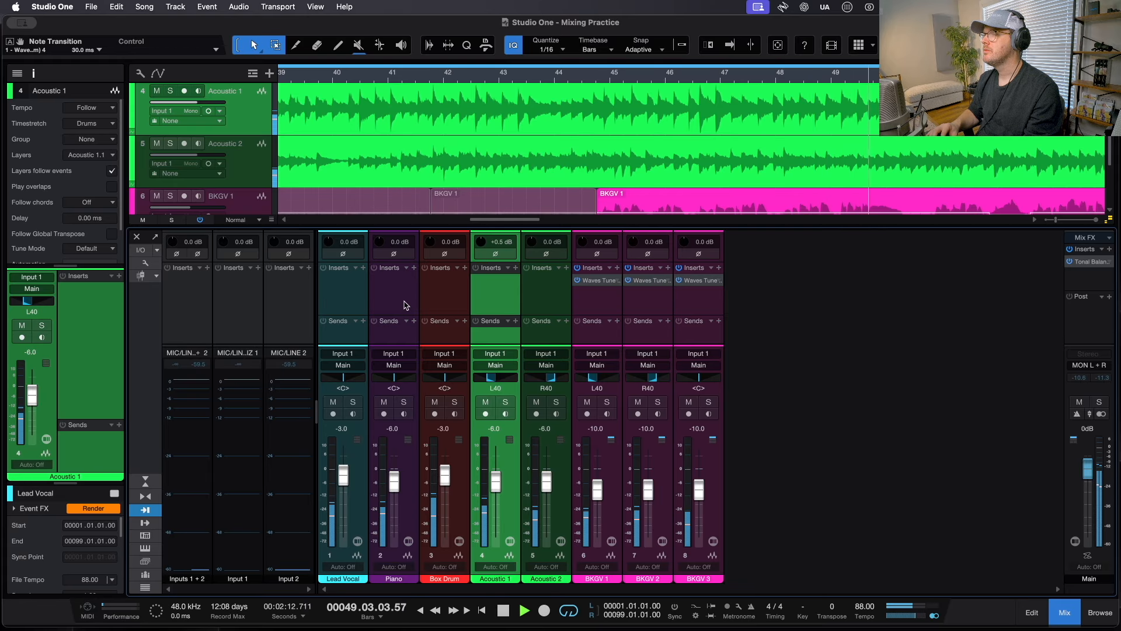
pyautogui.click(599, 429)
pyautogui.write('-12')
pyautogui.press('Return')
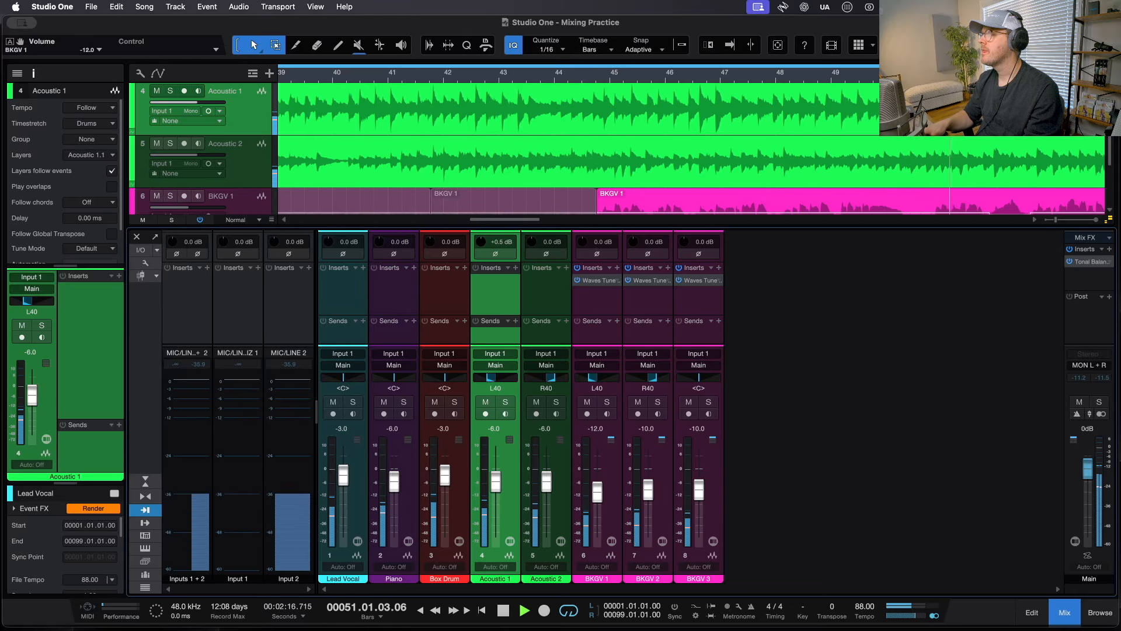
# Step: Check the playing mix in Tonal Balance Control 2 on the Main bus and close its window
pyautogui.click(1088, 261)
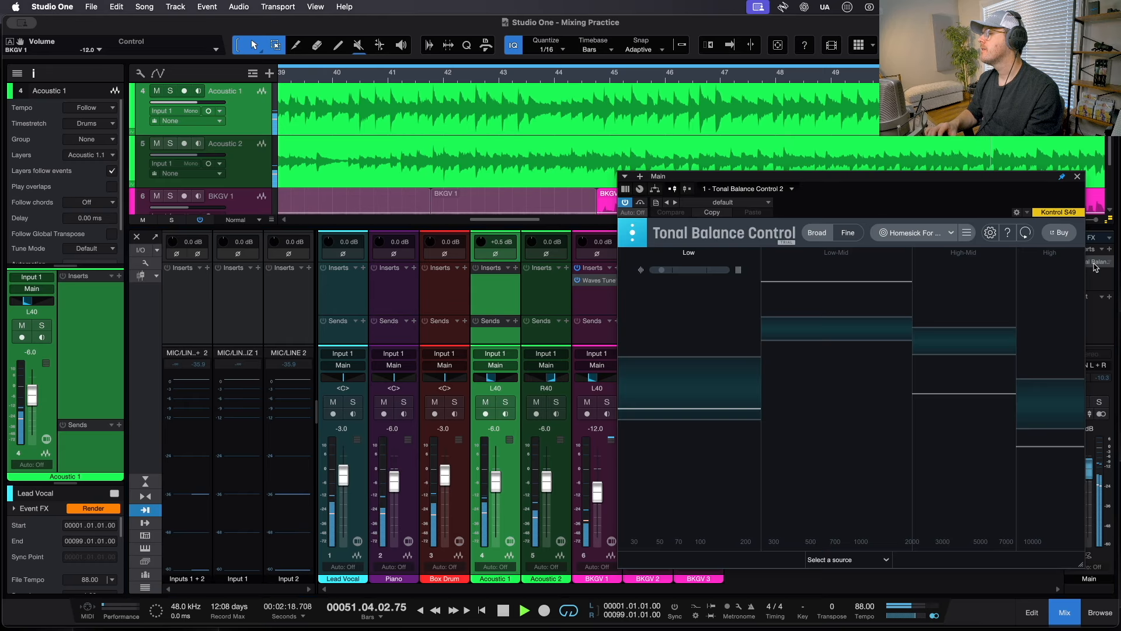
pyautogui.moveTo(863, 180); pyautogui.dragTo(657, 170)
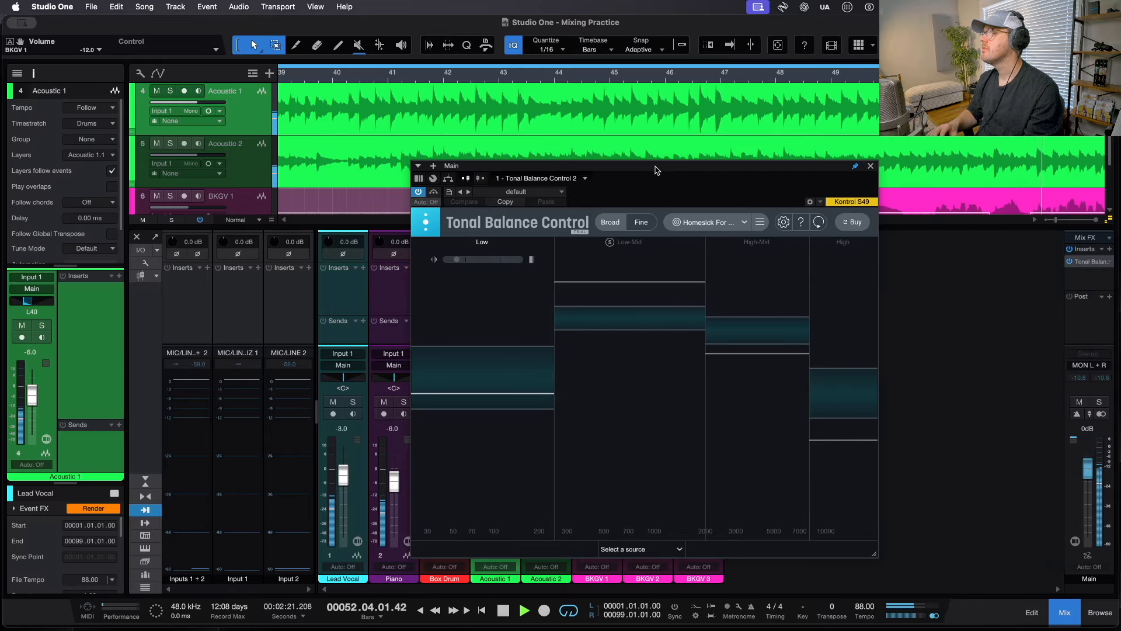
pyautogui.click(871, 166)
# Step: Examine the BKGV clips and the muted sections around bars 55 to 57 during playback, and stop the song
pyautogui.scroll(-5, 804, 172)
pyautogui.hscroll(3, 804, 172)
pyautogui.scroll(-5, 803, 172)
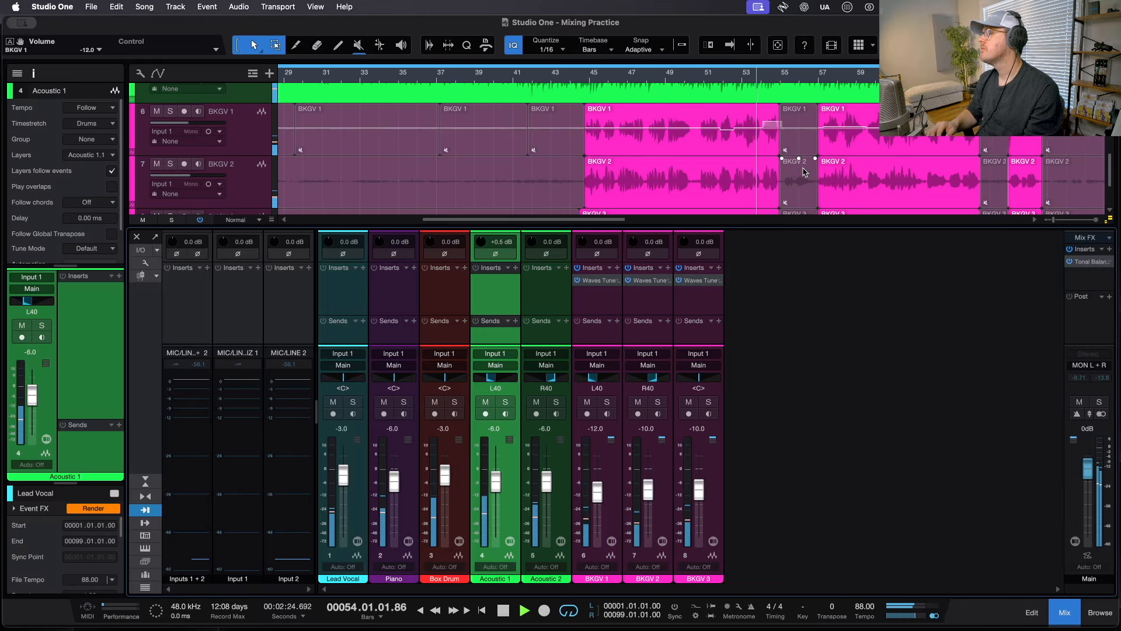
pyautogui.hscroll(3, 804, 172)
pyautogui.scroll(3, 803, 172)
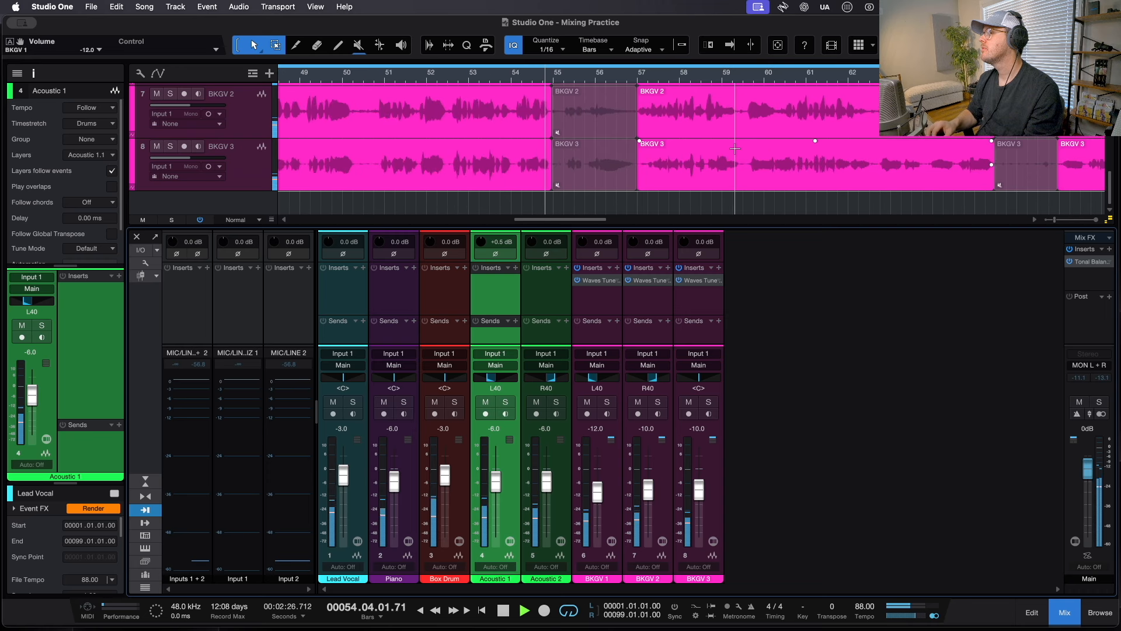
pyautogui.scroll(2, 735, 148)
pyautogui.hscroll(-4, 735, 149)
pyautogui.scroll(3, 568, 166)
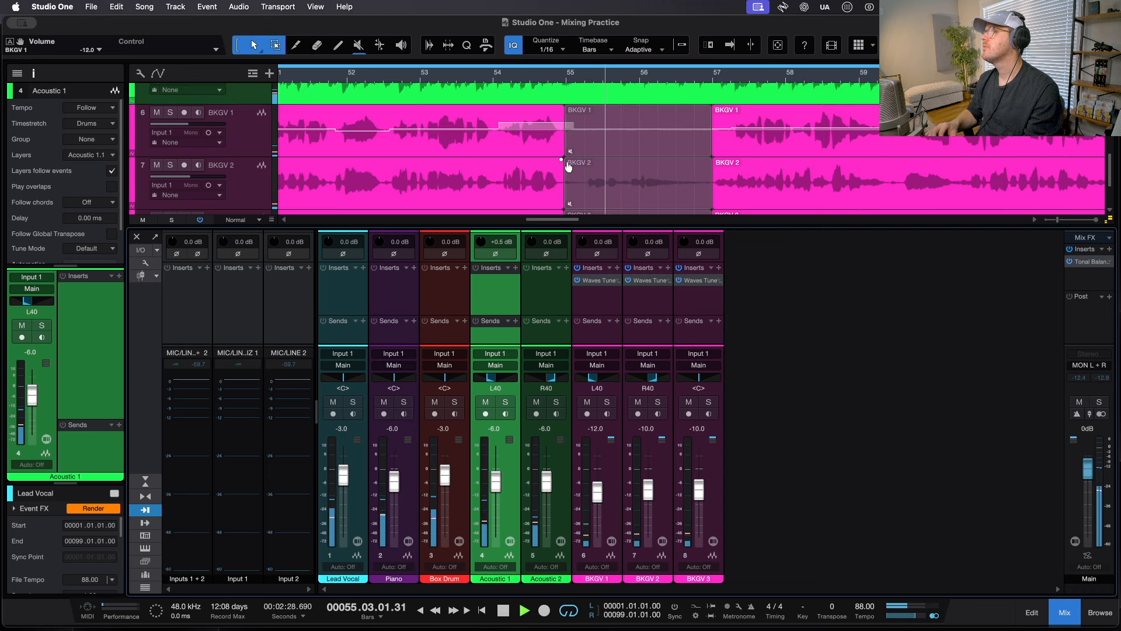
pyautogui.scroll(6, 601, 173)
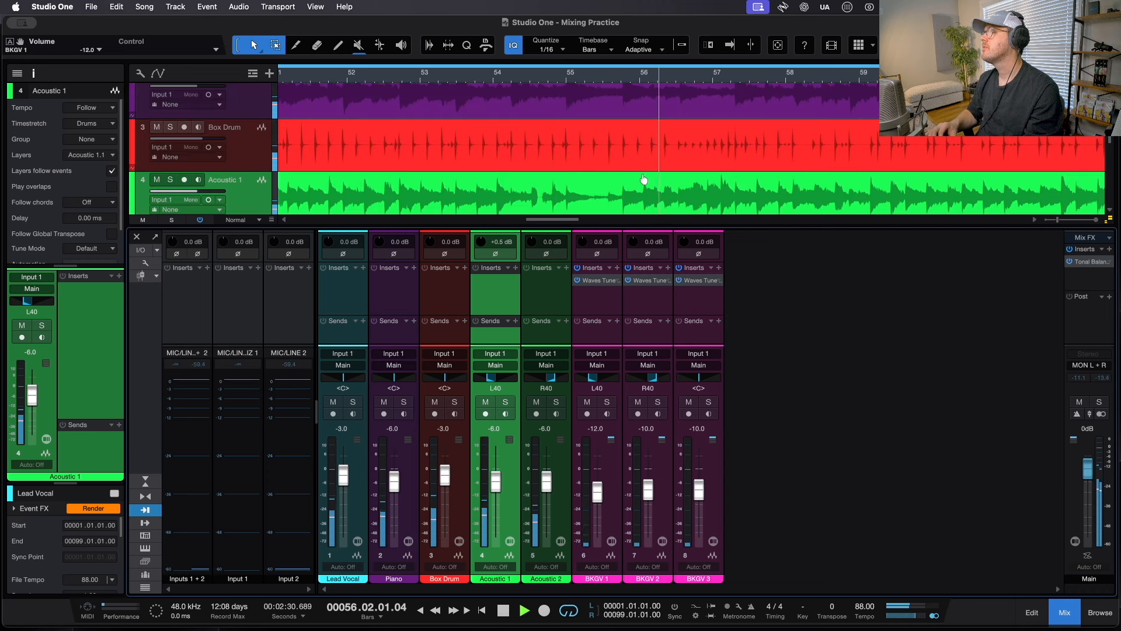
pyautogui.press('space')
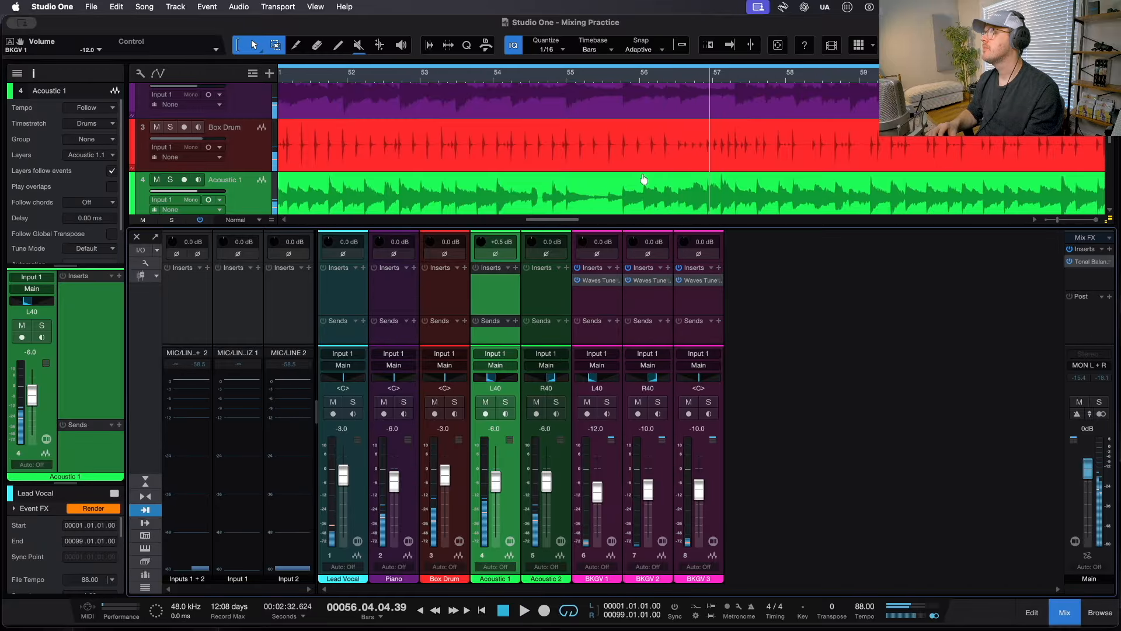